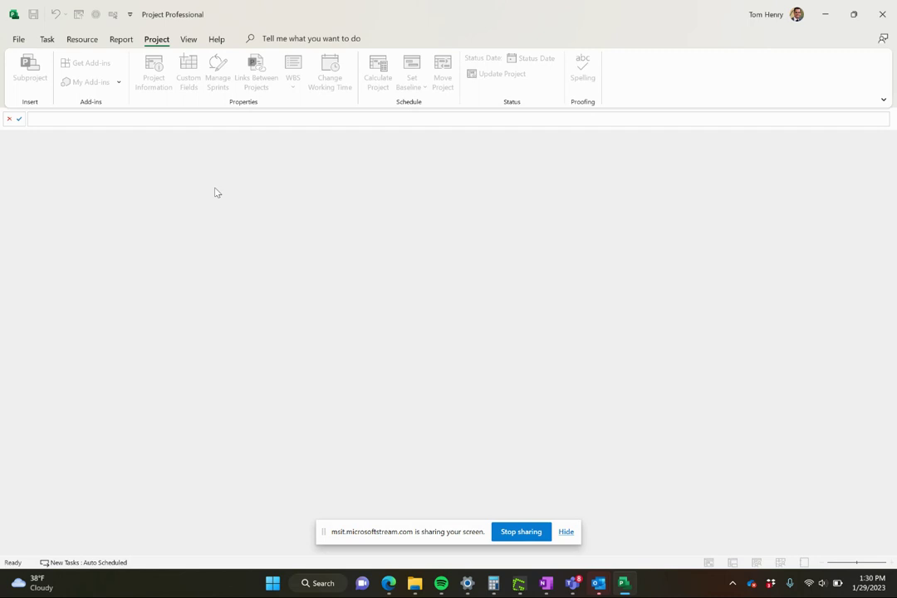
Step: Create a new blank project after browsing the available templates
click(16, 39)
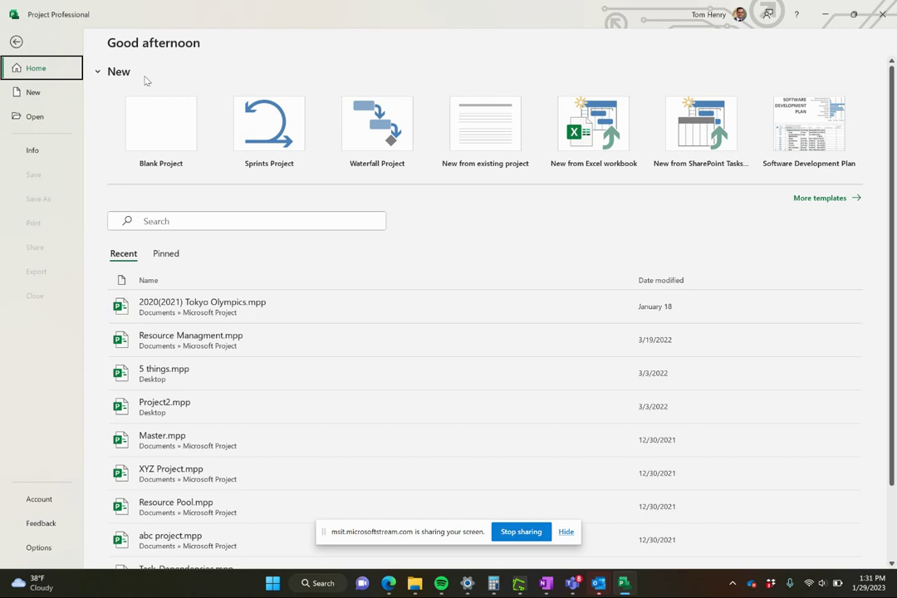
click(33, 96)
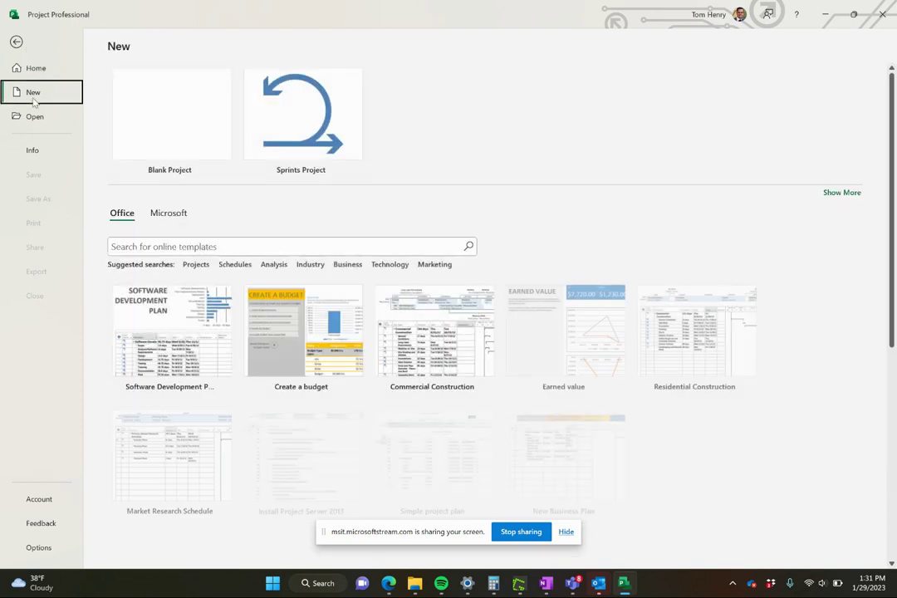
scroll(459, 451, down, 2)
scroll(460, 451, down, 1)
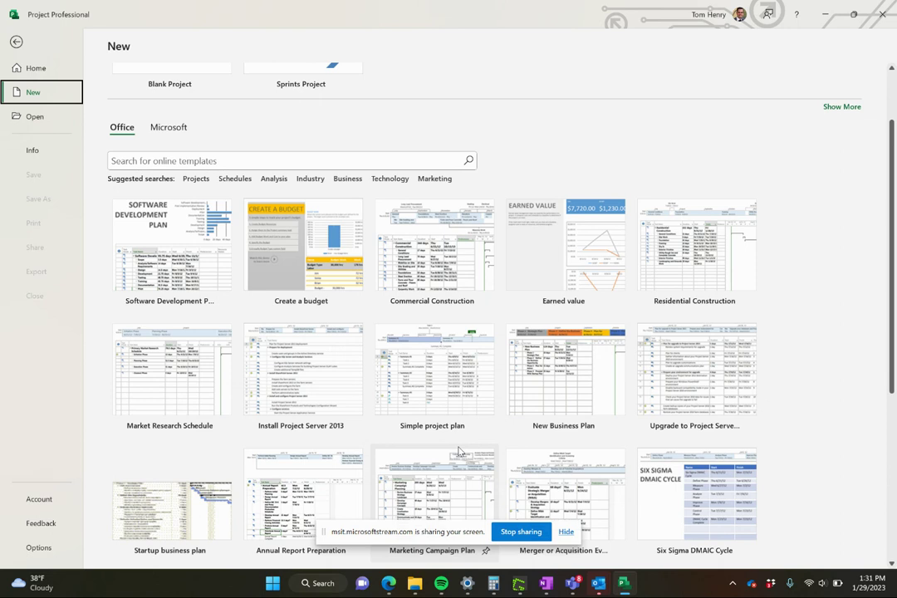
scroll(459, 451, up, 3)
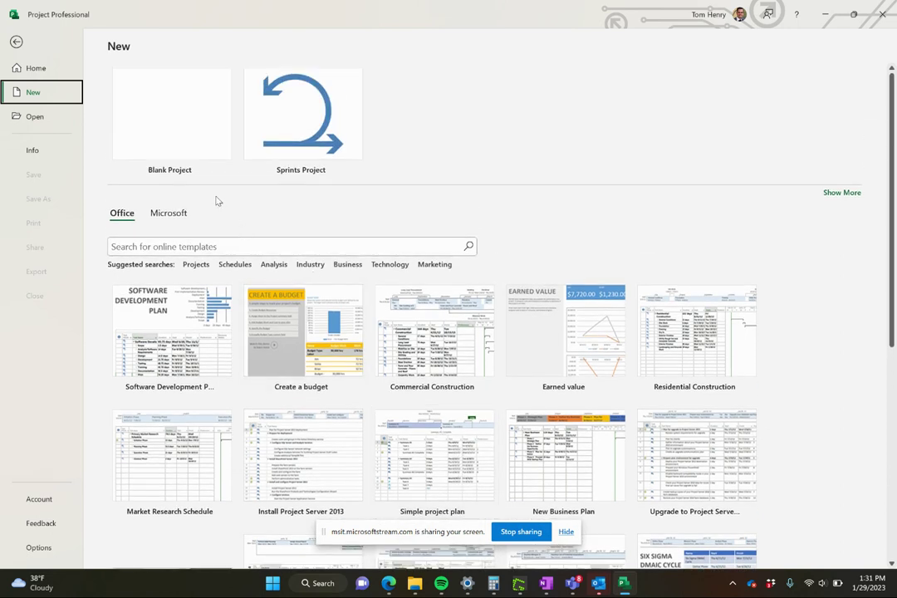
click(163, 124)
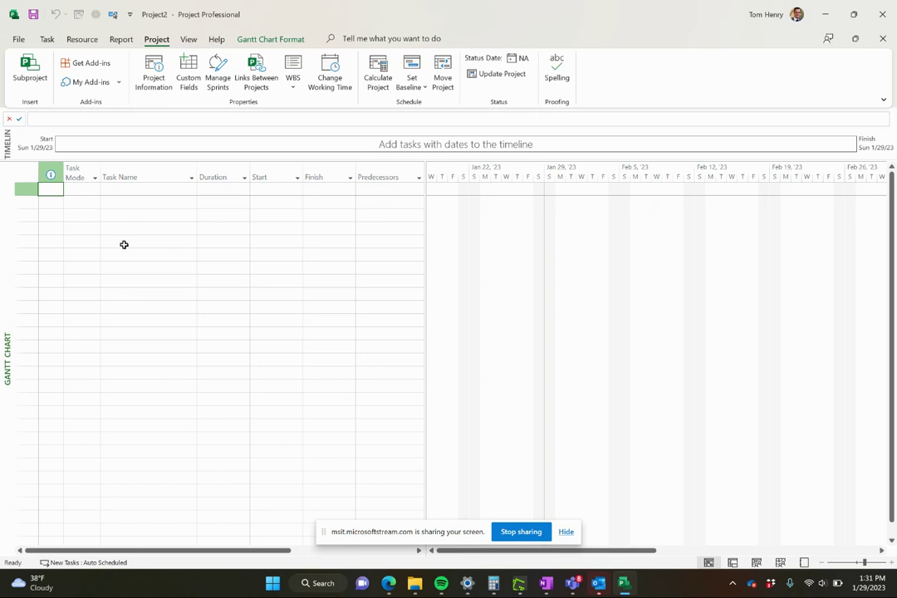
Step: Set the project's start date to Mon 1/30/2023 in the project information
click(19, 38)
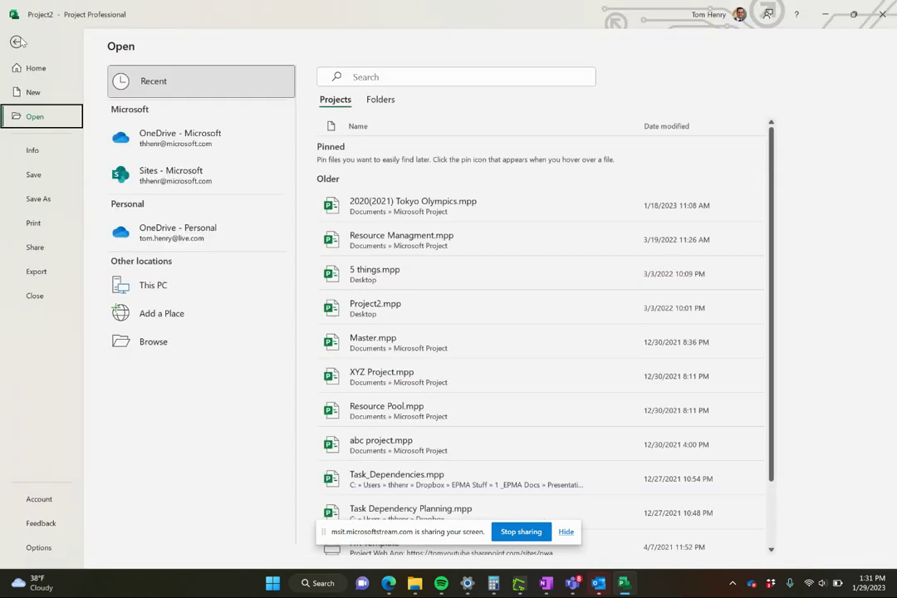
click(17, 44)
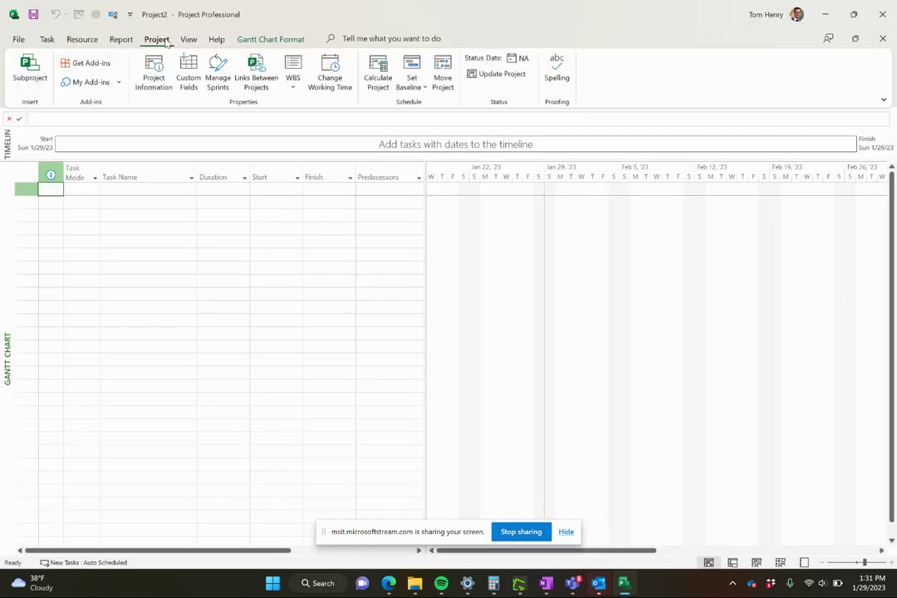
click(157, 88)
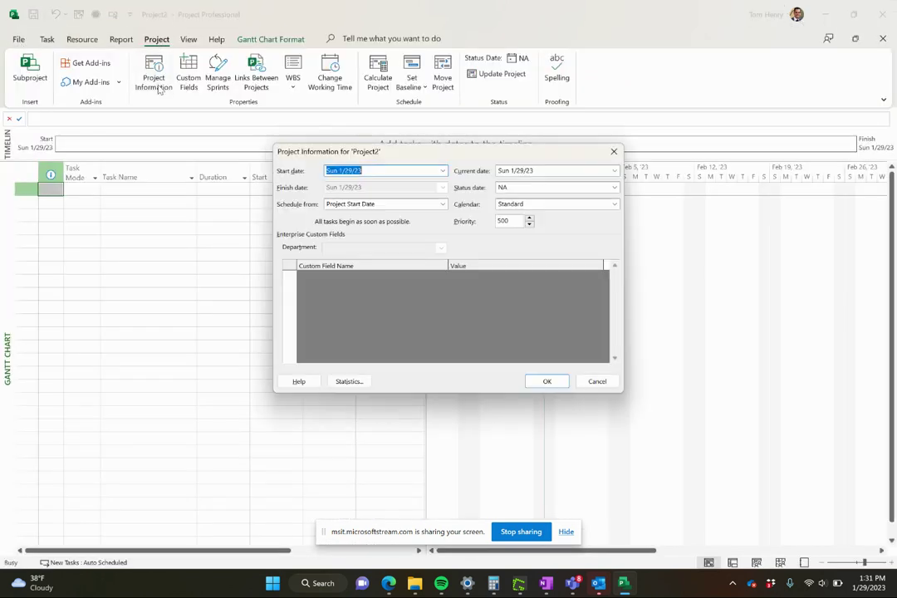
click(444, 175)
click(374, 248)
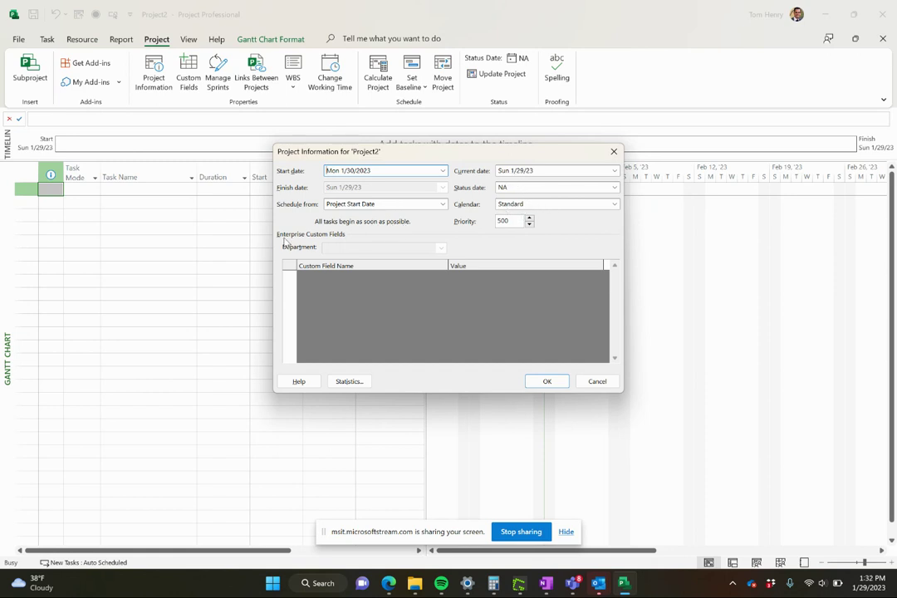
click(550, 384)
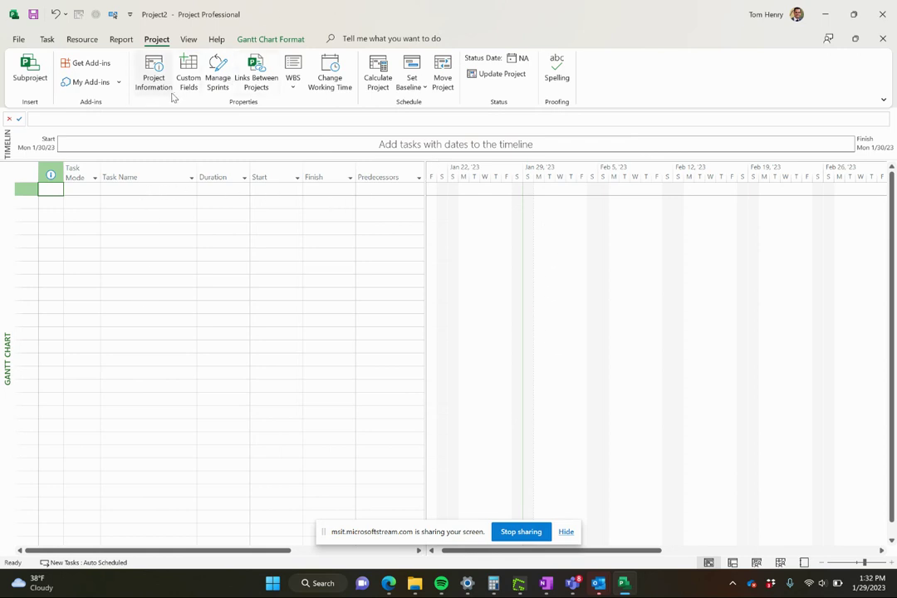
Step: Examine the Standard project calendar's default work week details and the related calendar options
click(330, 81)
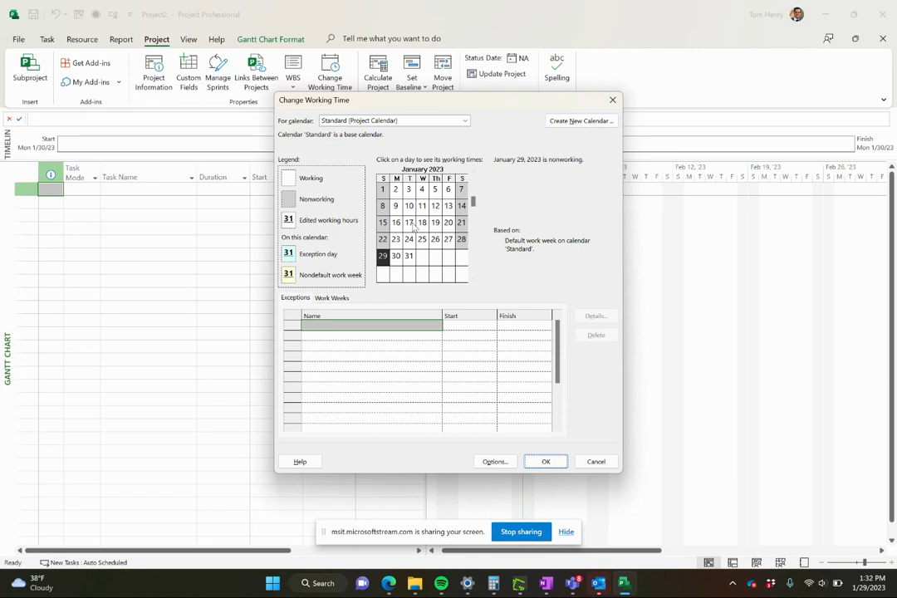
click(328, 298)
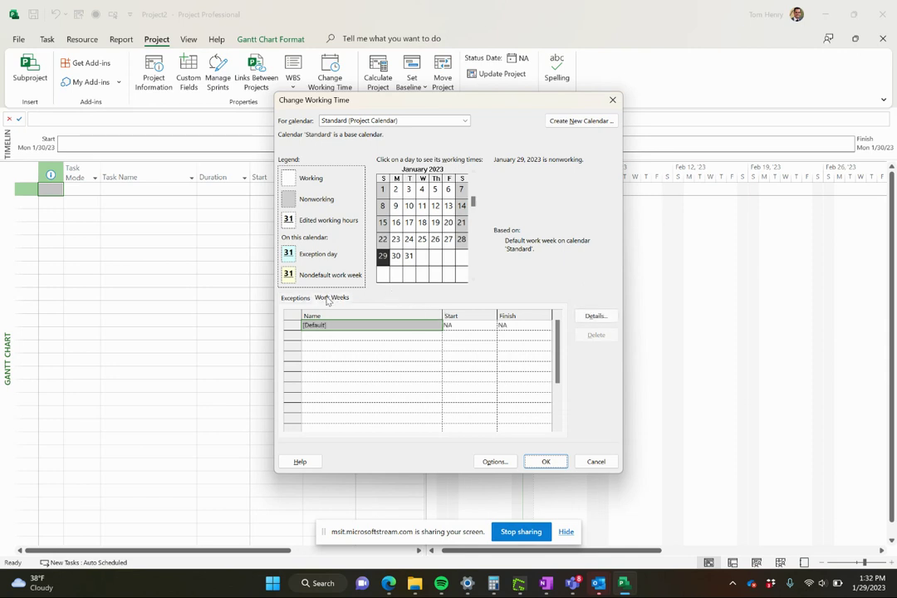
click(610, 316)
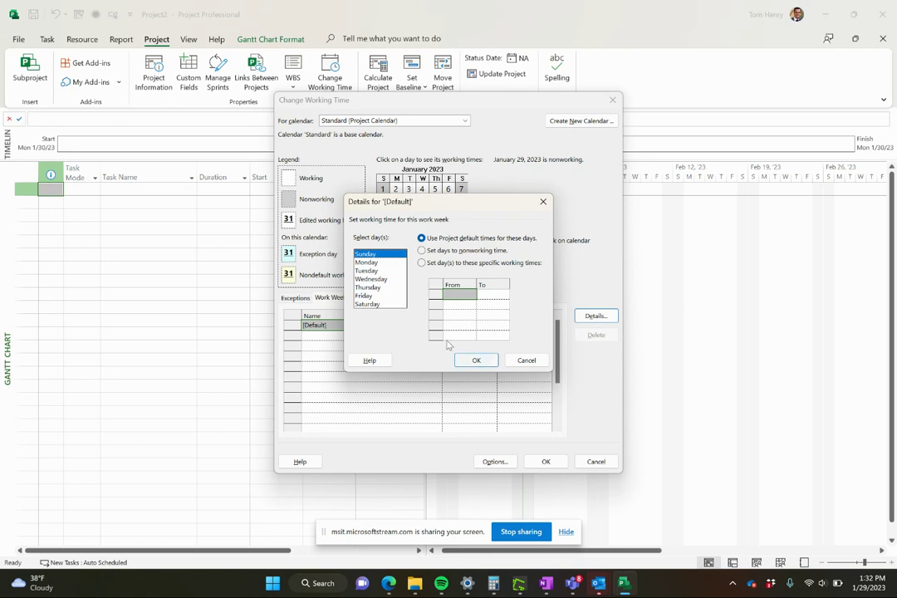
click(525, 361)
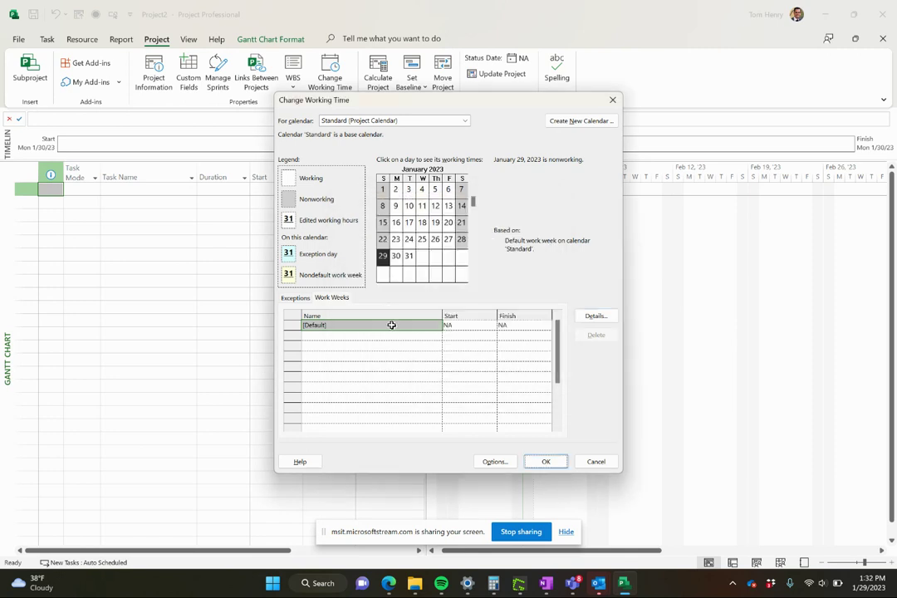
click(496, 462)
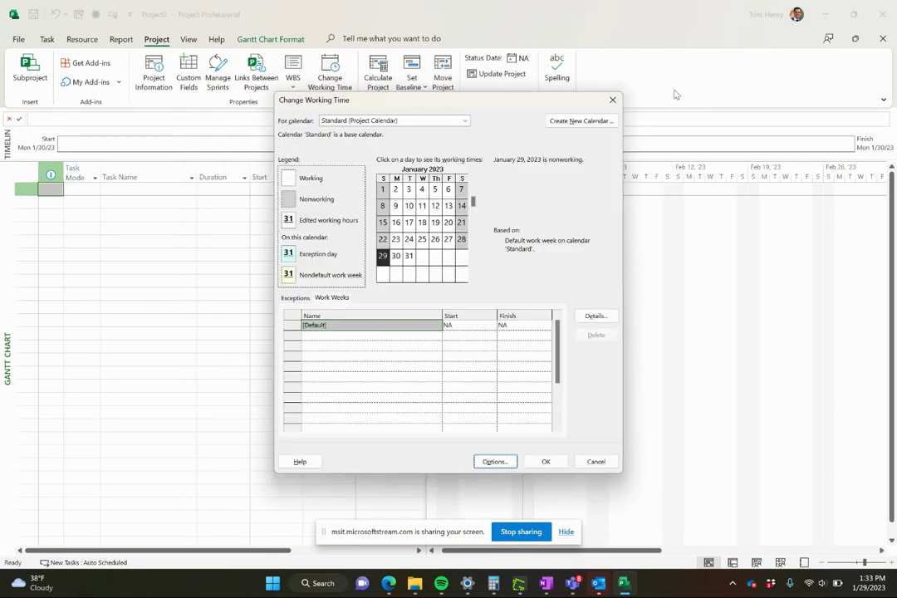
key(Escape)
click(611, 100)
Step: Change the date format to 1/28/09 in the project options and check the display settings
click(20, 41)
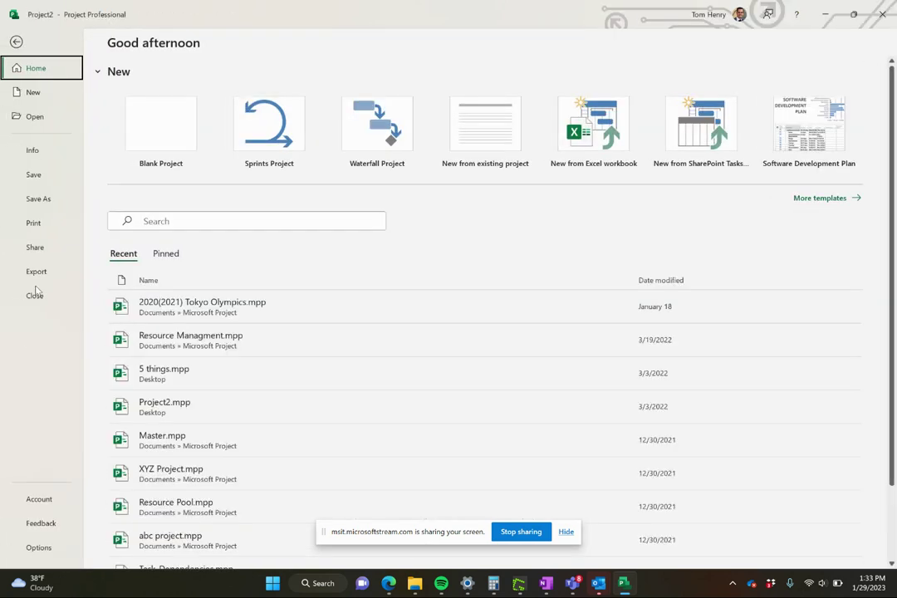
click(37, 550)
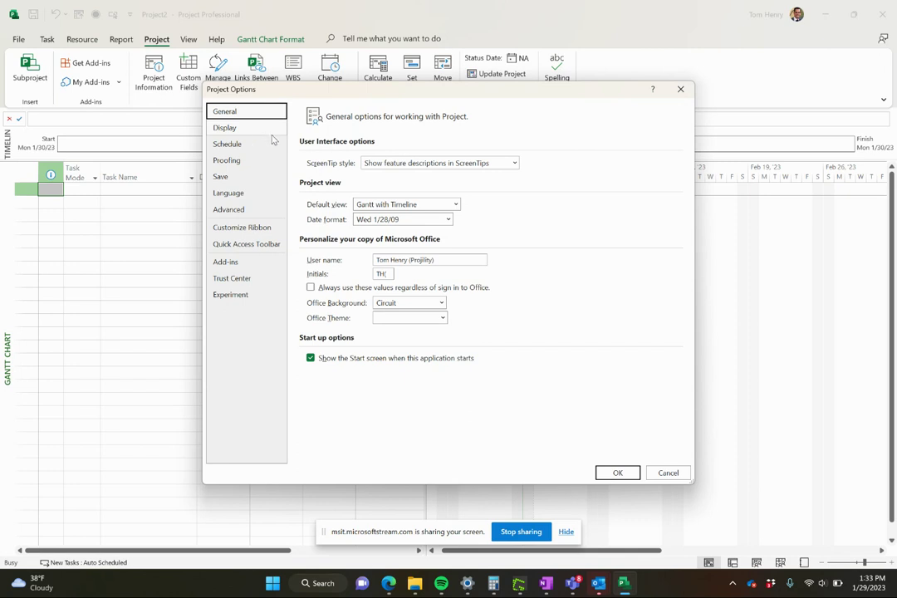
click(448, 220)
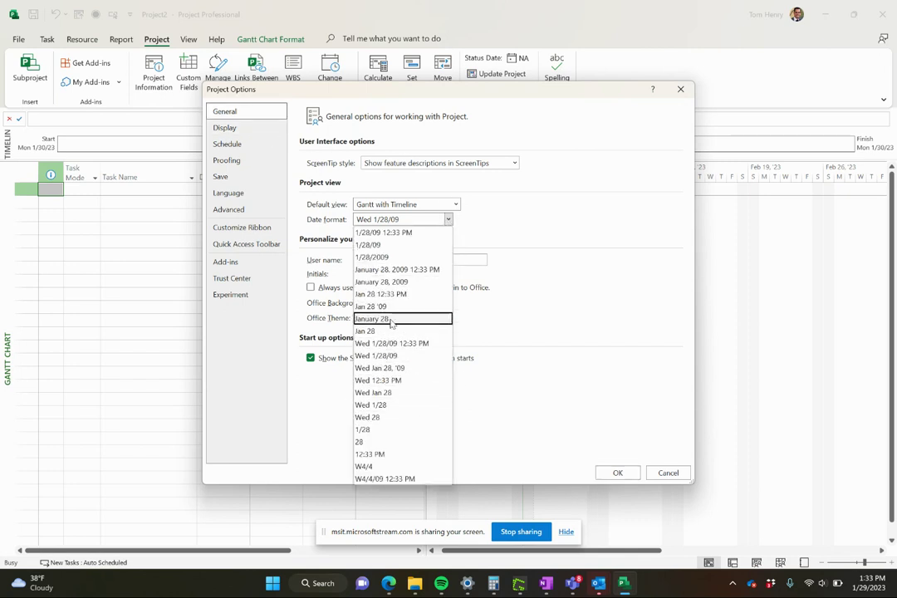
click(376, 246)
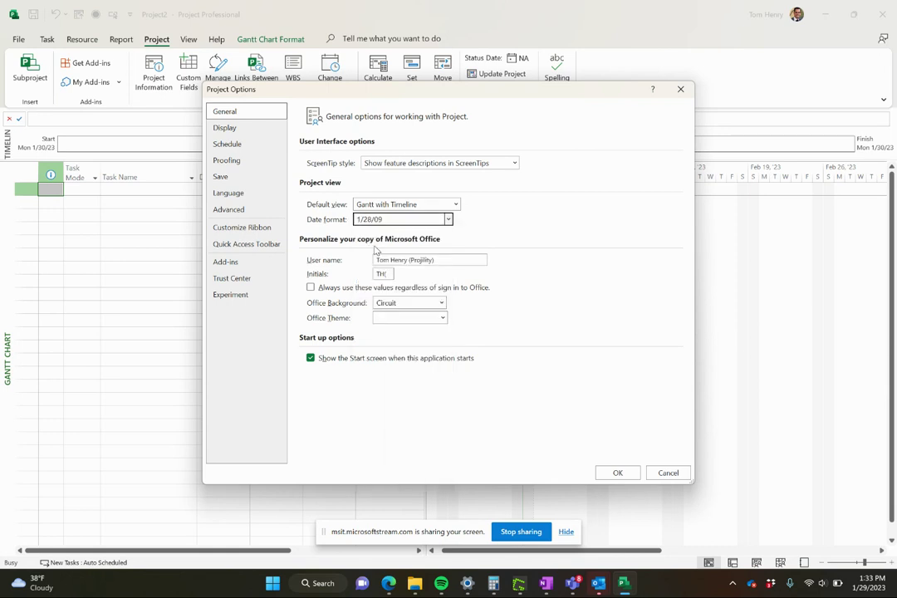
click(245, 132)
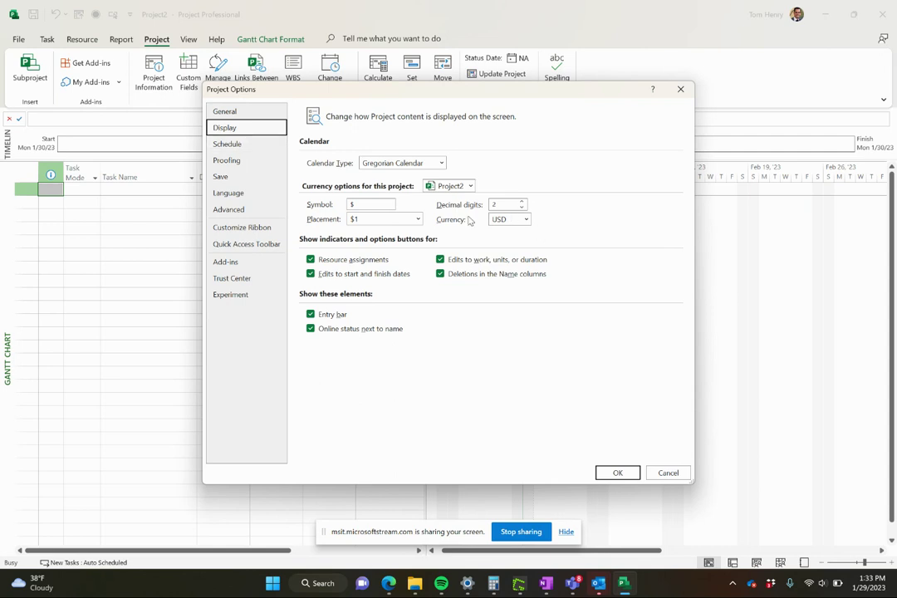
Step: Set newly created tasks to Auto Scheduled and apply the scheduling options to All New Projects
click(237, 144)
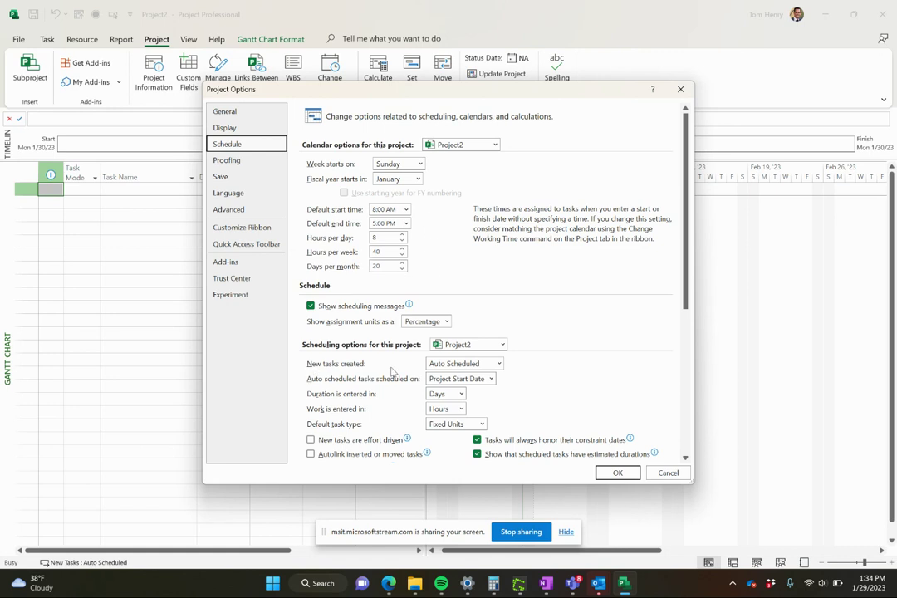
click(447, 368)
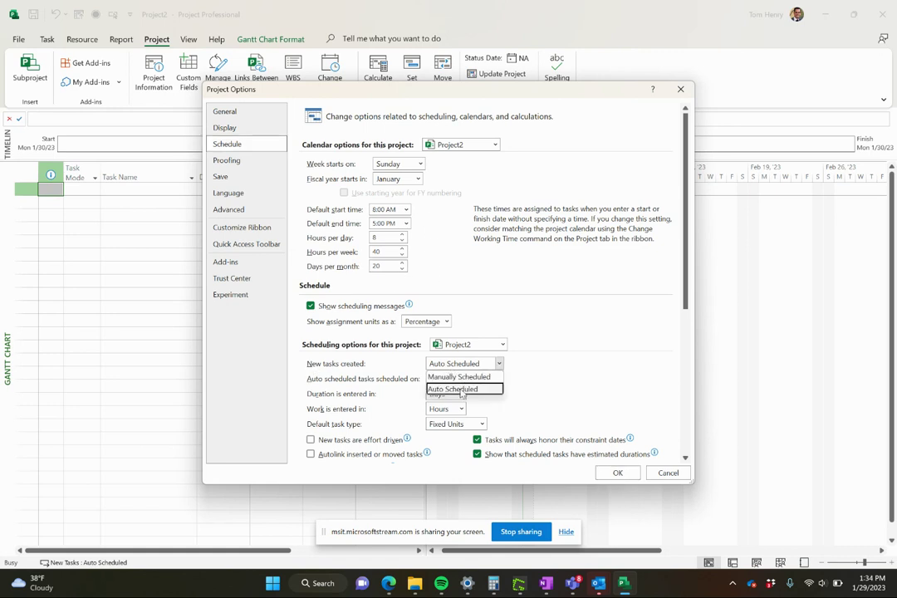
click(462, 389)
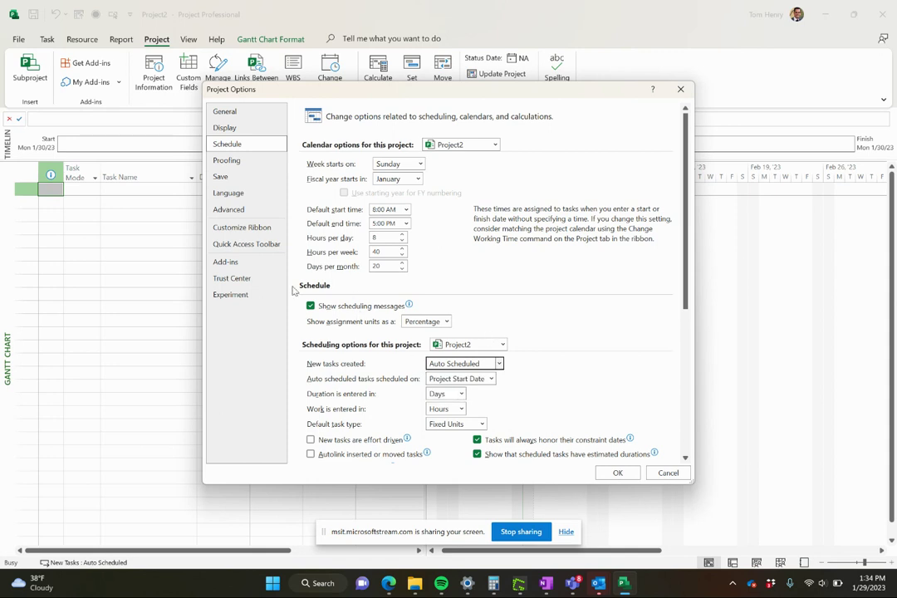
click(464, 344)
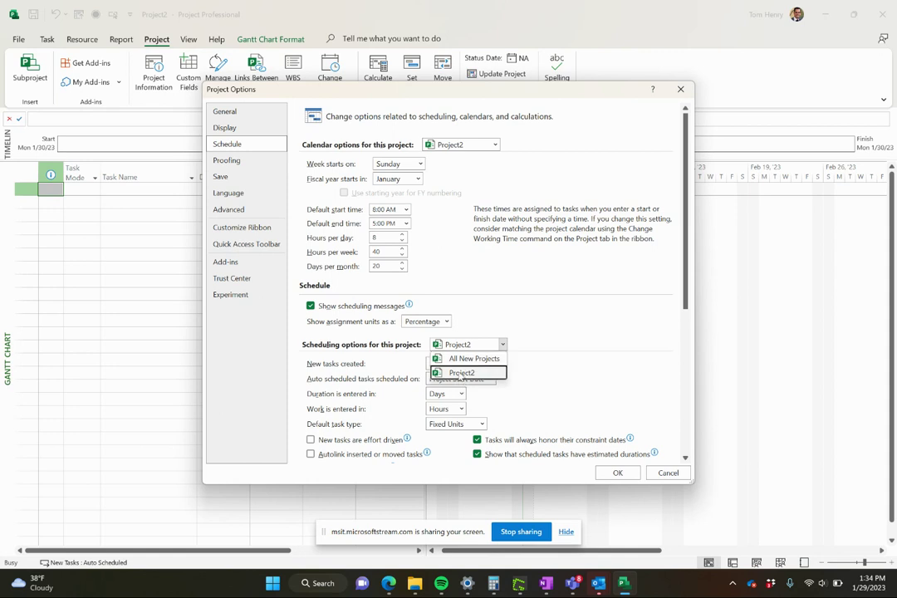
click(463, 359)
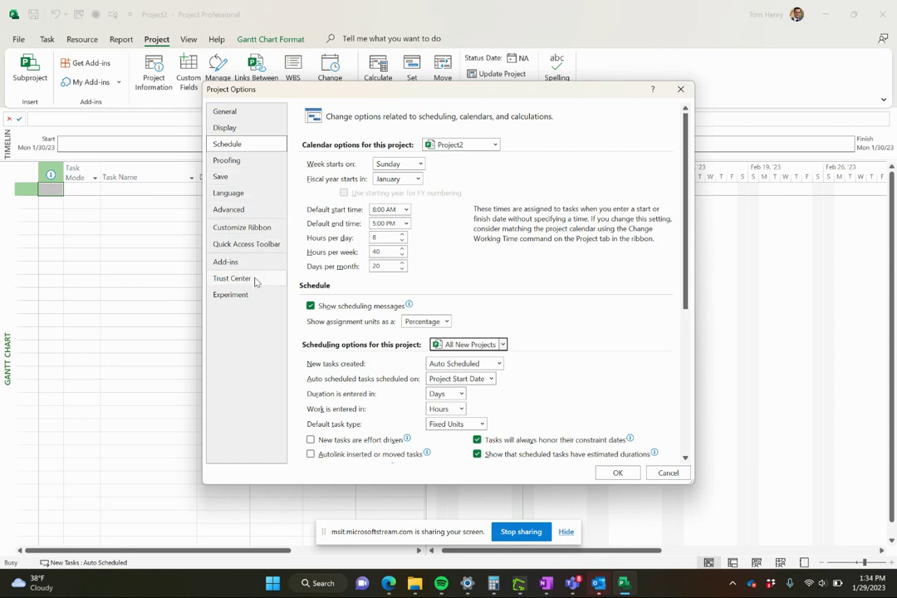
click(617, 472)
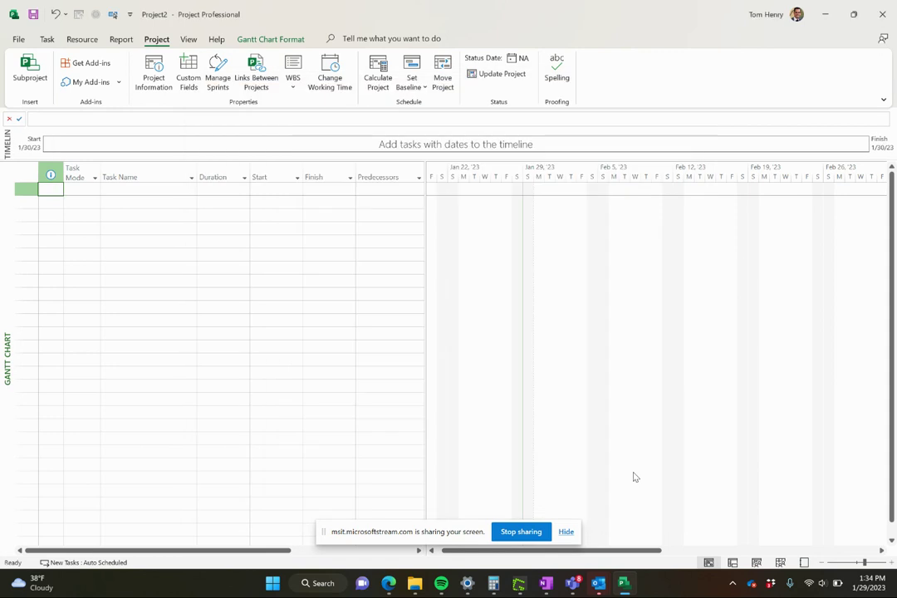
Step: Add an exception named "Christmas Day" to the Standard project calendar's working time
click(112, 189)
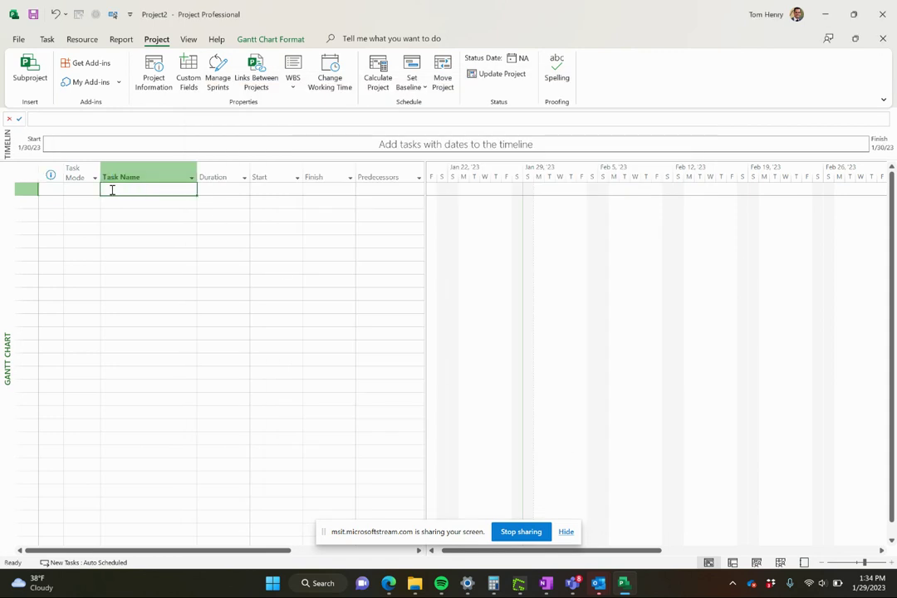
click(336, 78)
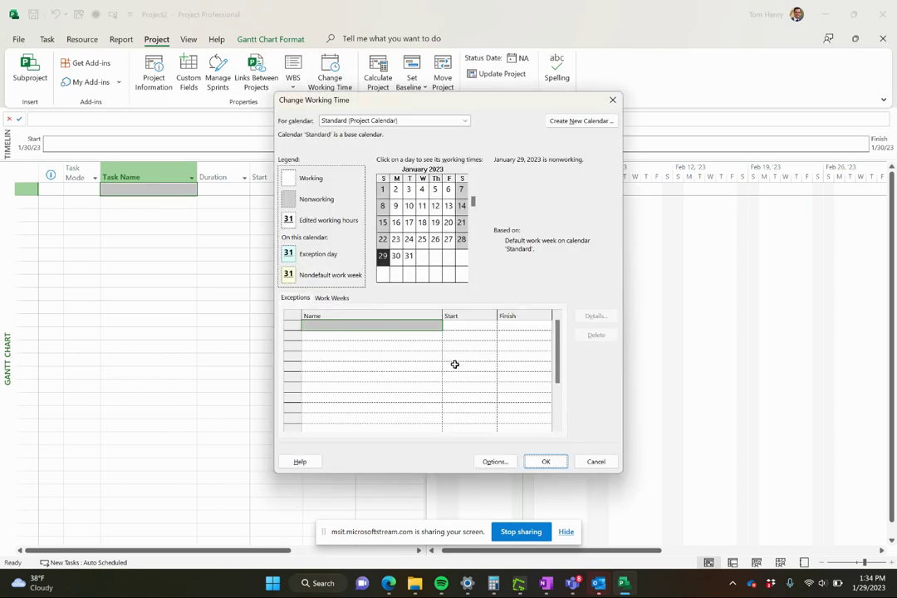
click(326, 298)
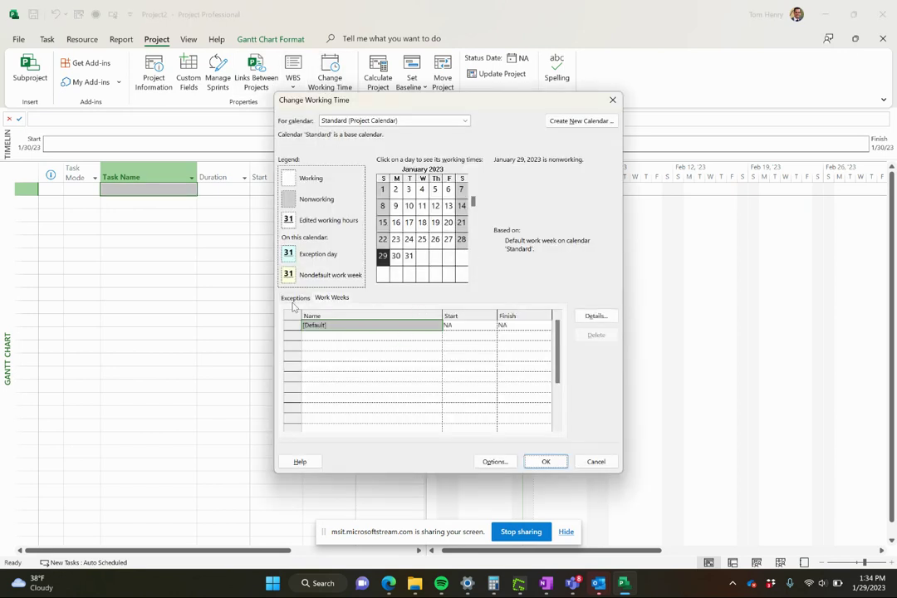
click(295, 298)
click(335, 326)
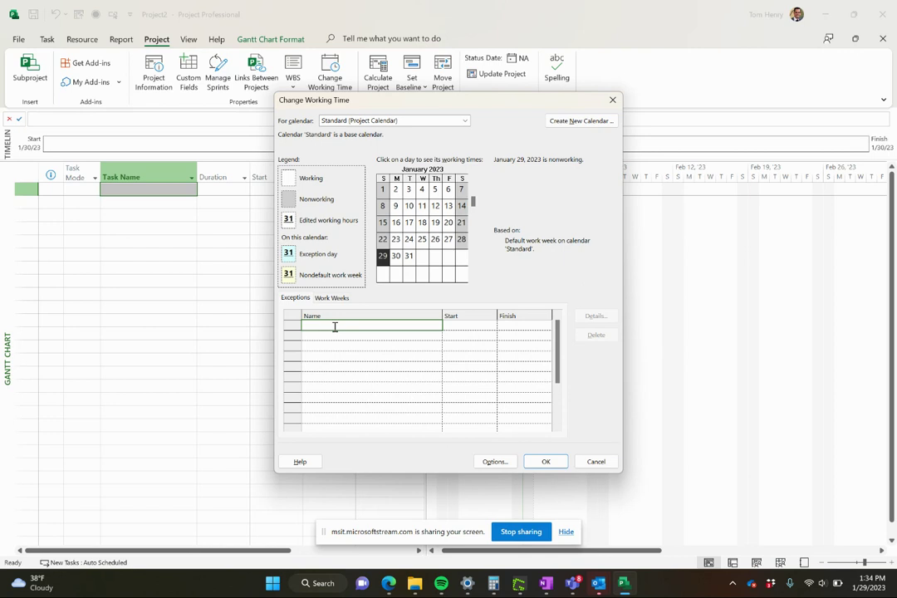
text(Christmas DAy)
Step: Set the start date of the Christmas Day exception to 12/25/2023
click(482, 318)
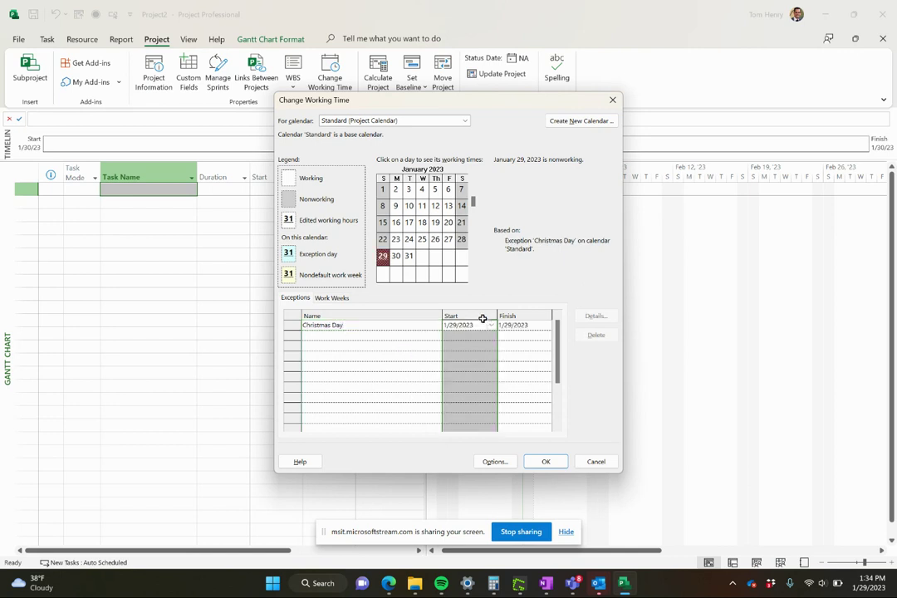
click(490, 326)
click(491, 328)
click(492, 327)
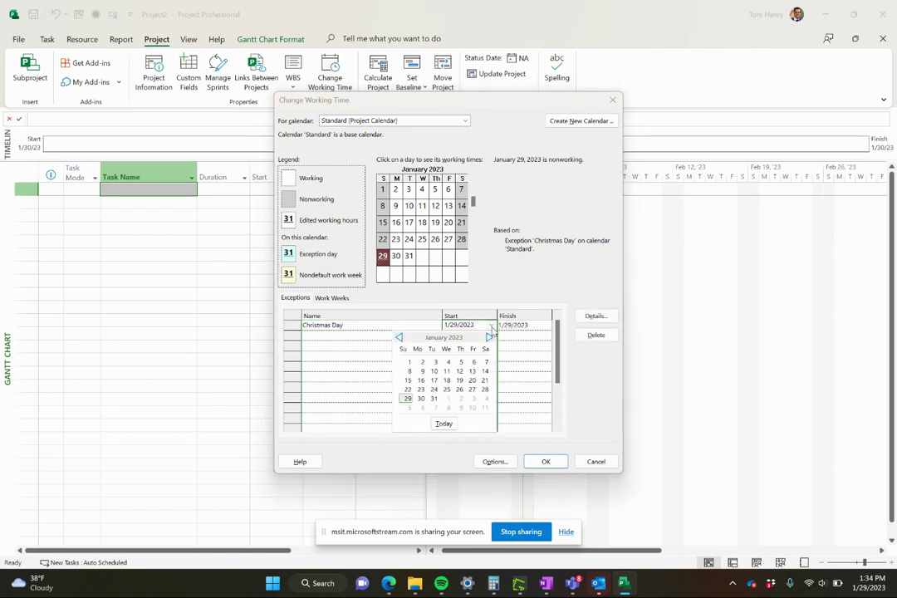
click(489, 337)
triple_click(489, 337)
triple_click(489, 338)
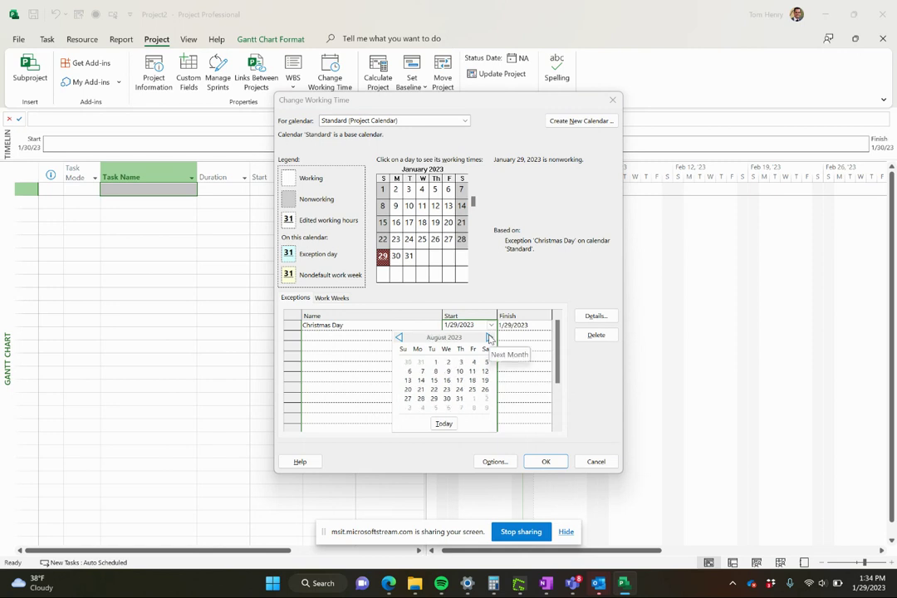
double_click(489, 337)
click(489, 337)
click(489, 337)
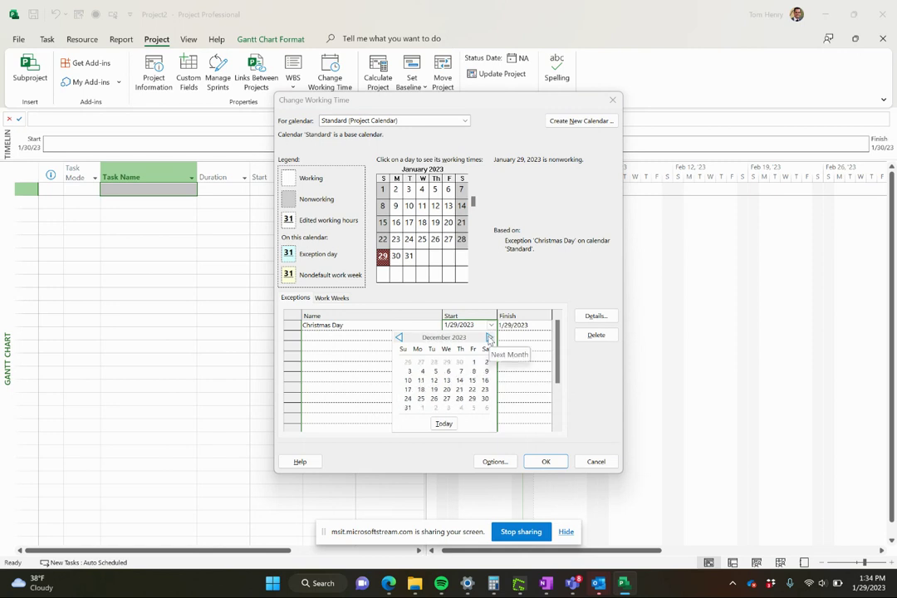
click(433, 398)
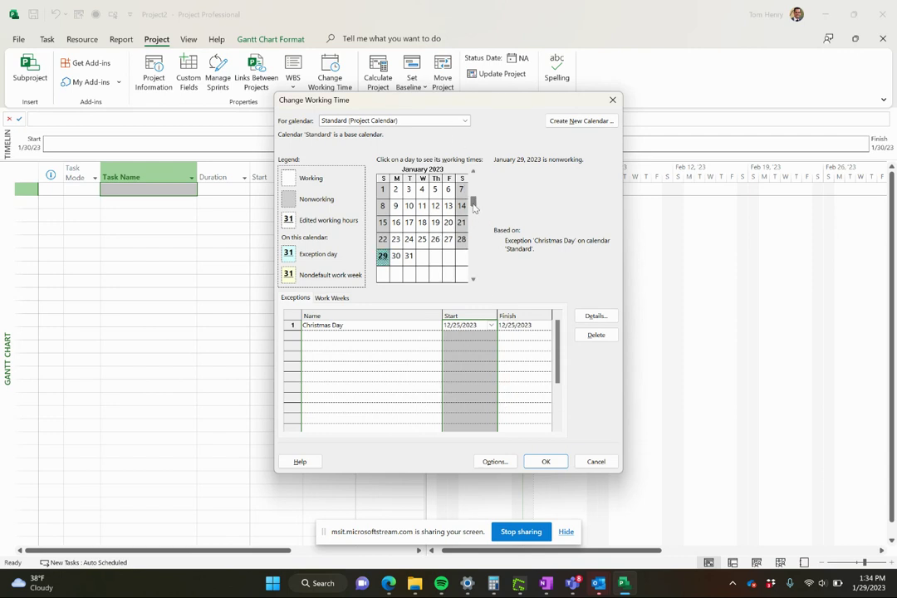
Step: Check December 25, 2023 in the Standard calendar's month preview and save the working time changes
mouse_move(473, 201)
mouse_down()
mouse_move(471, 238)
mouse_move(474, 176)
mouse_move(474, 200)
mouse_up()
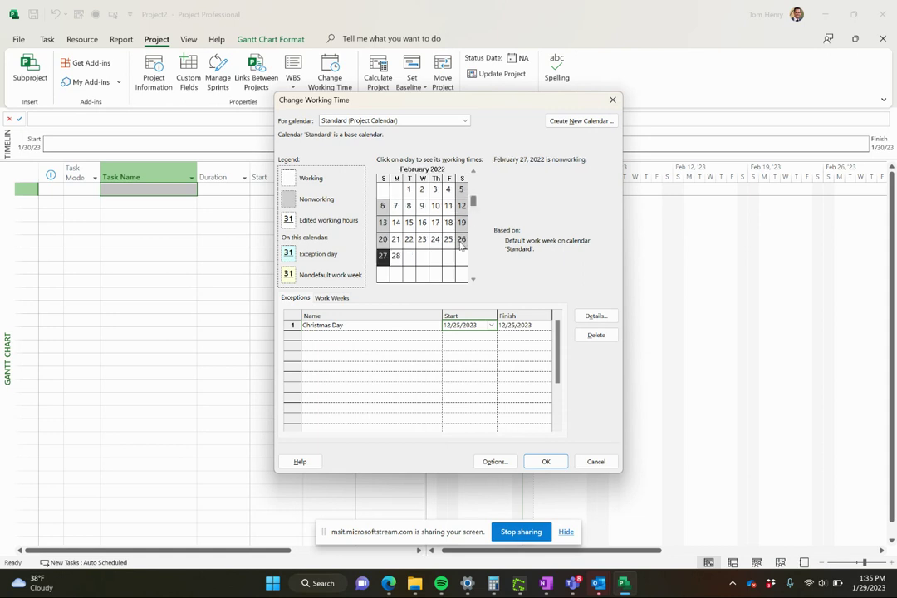
click(474, 280)
click(473, 280)
click(473, 281)
click(473, 281)
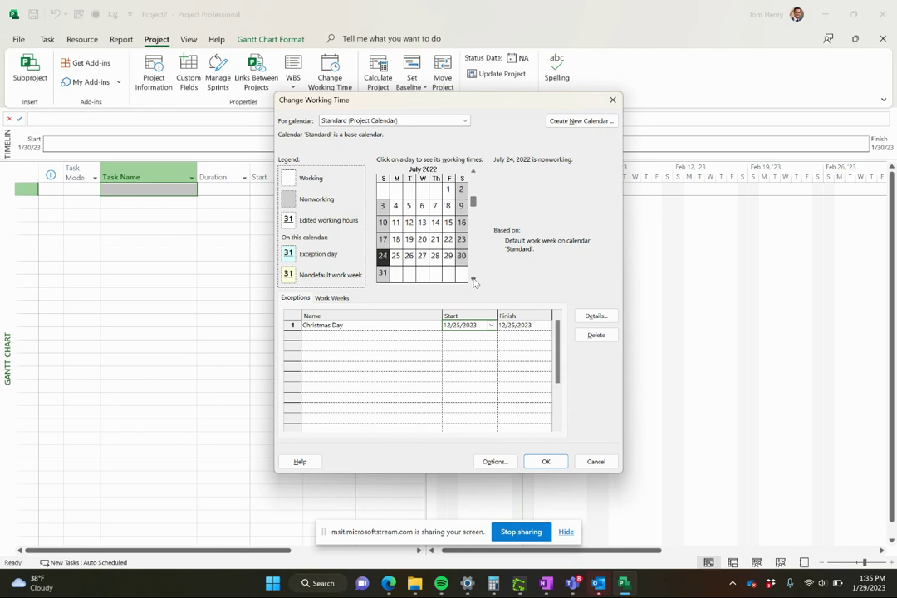
click(473, 281)
click(473, 281)
click(473, 280)
click(473, 280)
click(473, 281)
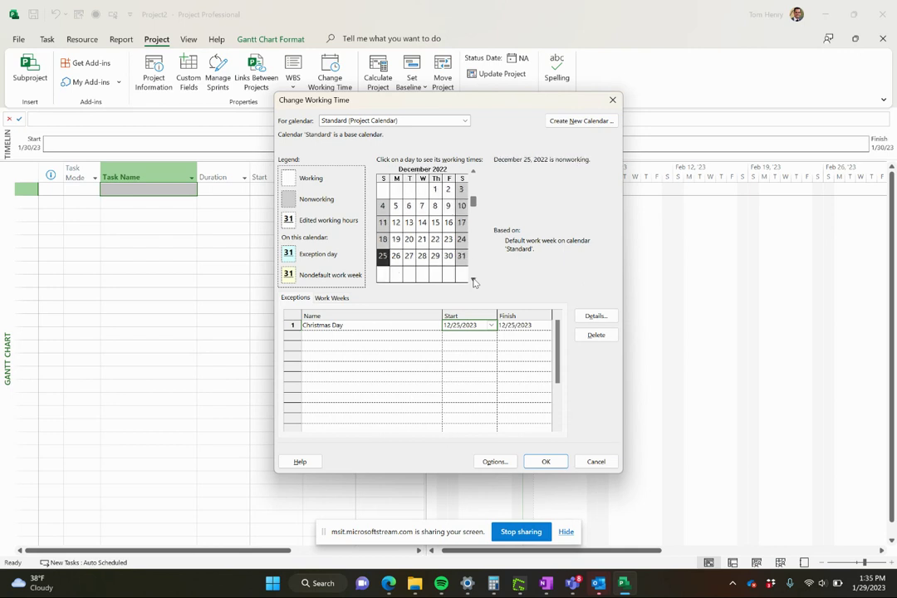
click(473, 280)
click(473, 281)
click(473, 281)
click(474, 281)
click(473, 280)
click(473, 281)
click(473, 281)
click(474, 281)
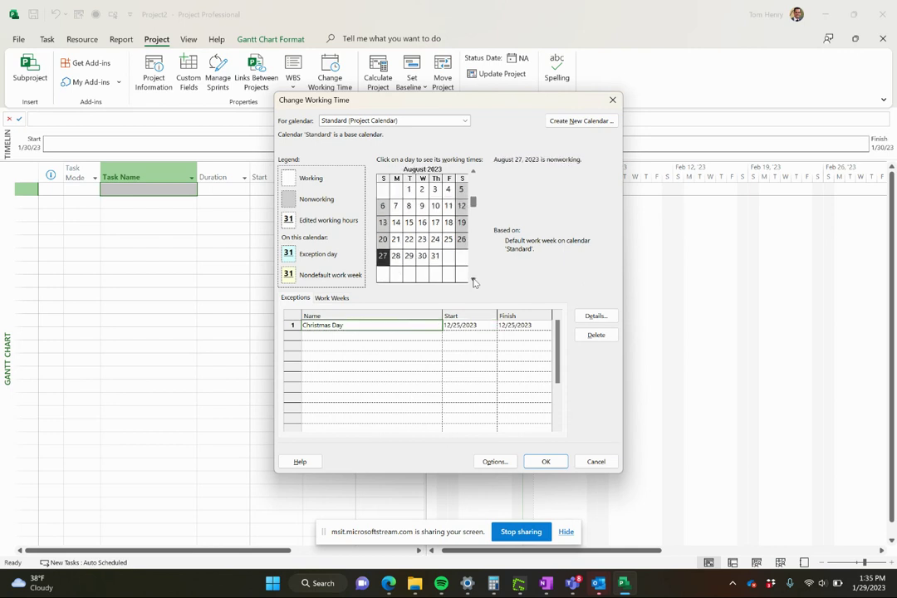
click(474, 281)
click(473, 281)
click(473, 281)
click(473, 280)
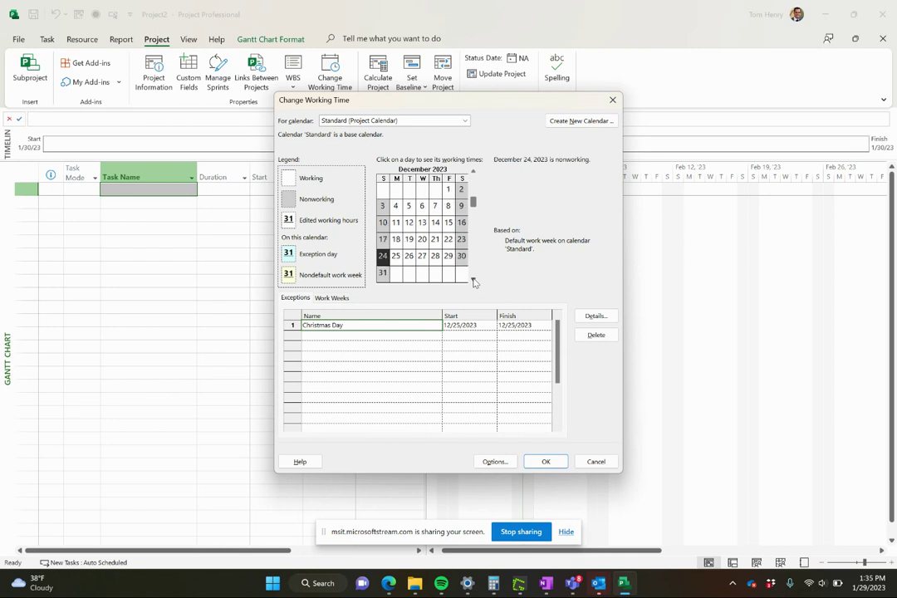
click(435, 222)
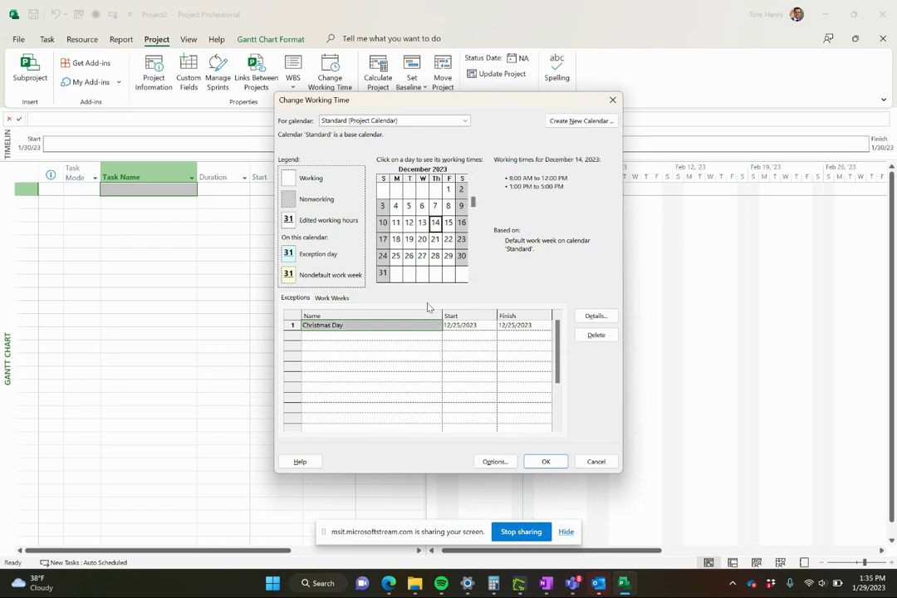
click(396, 256)
click(546, 462)
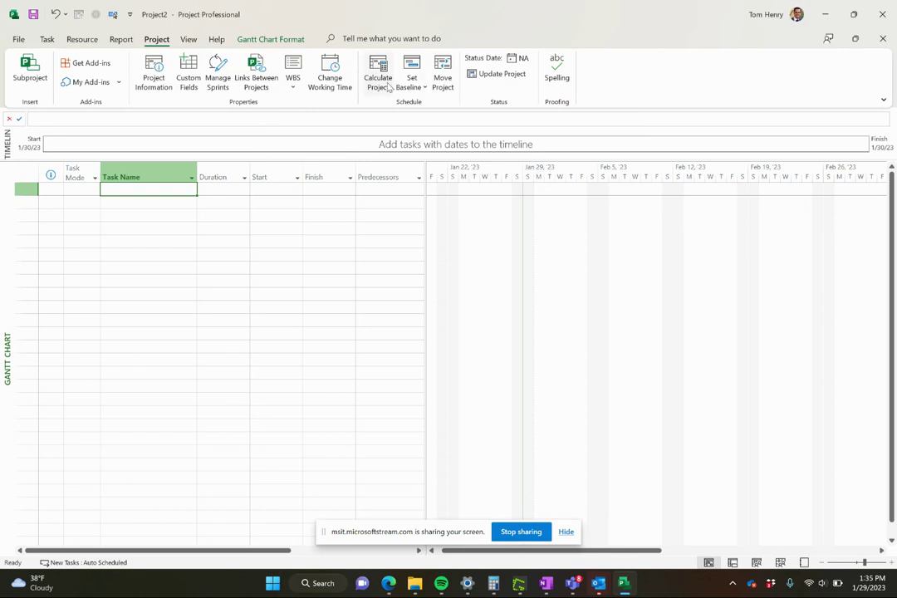
Step: Reopen the project's working time settings and examine how December 25, 2023 is marked in the calendar
click(318, 75)
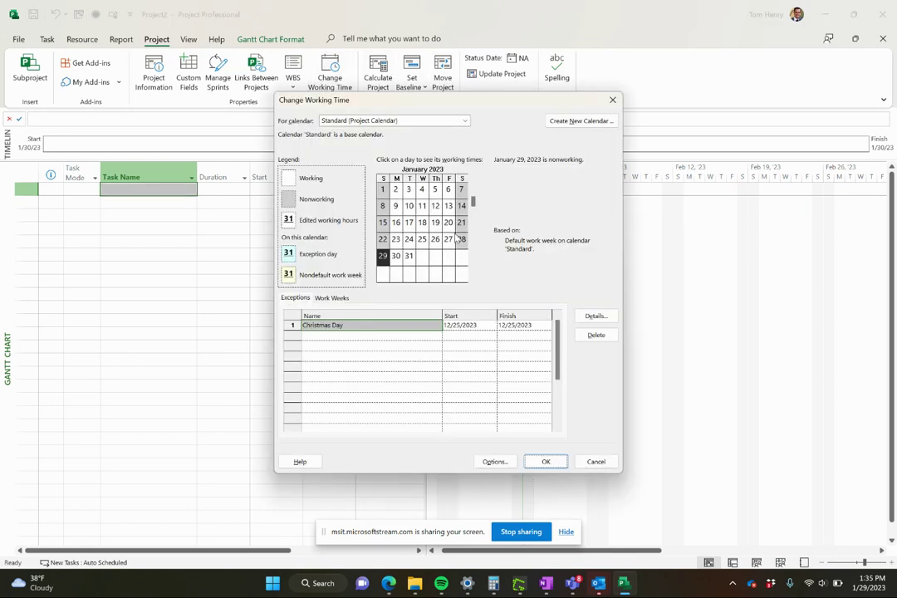
click(474, 280)
click(473, 279)
click(473, 279)
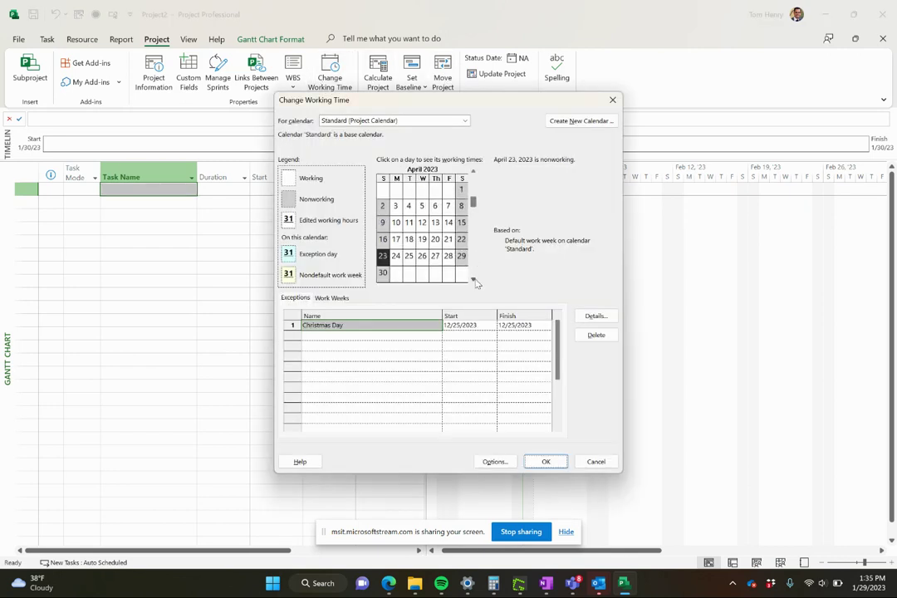
click(473, 280)
click(474, 280)
click(473, 279)
click(474, 279)
click(473, 280)
click(473, 280)
click(473, 280)
click(473, 280)
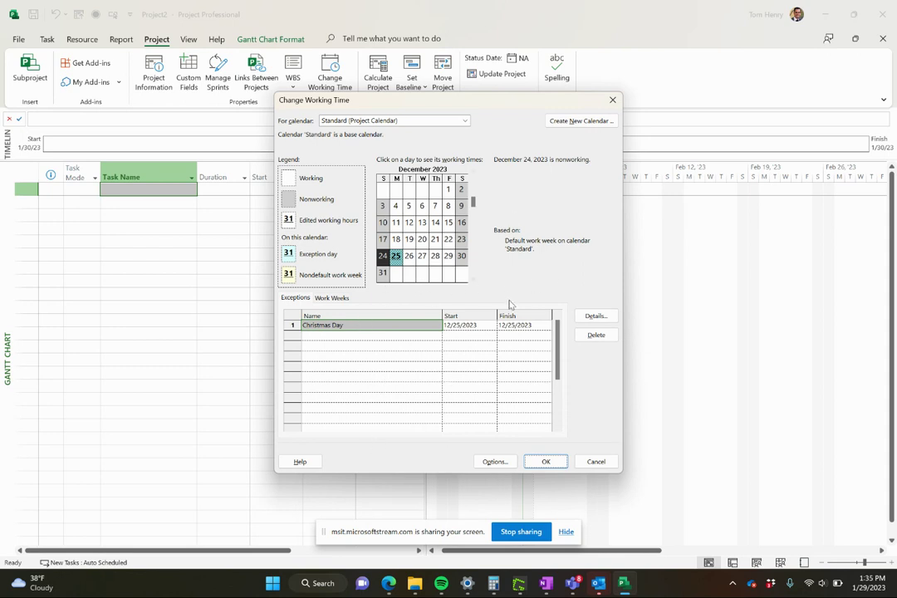
click(544, 462)
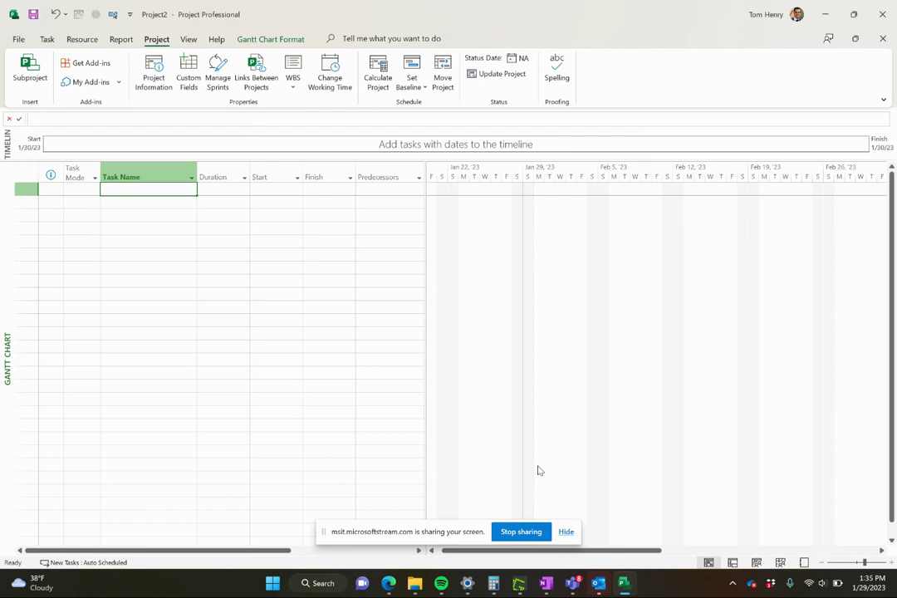
Step: Enter the first four tasks in the task list: Get Mug, Fill Kettle, Find Tea bags and Find Sugar
click(138, 194)
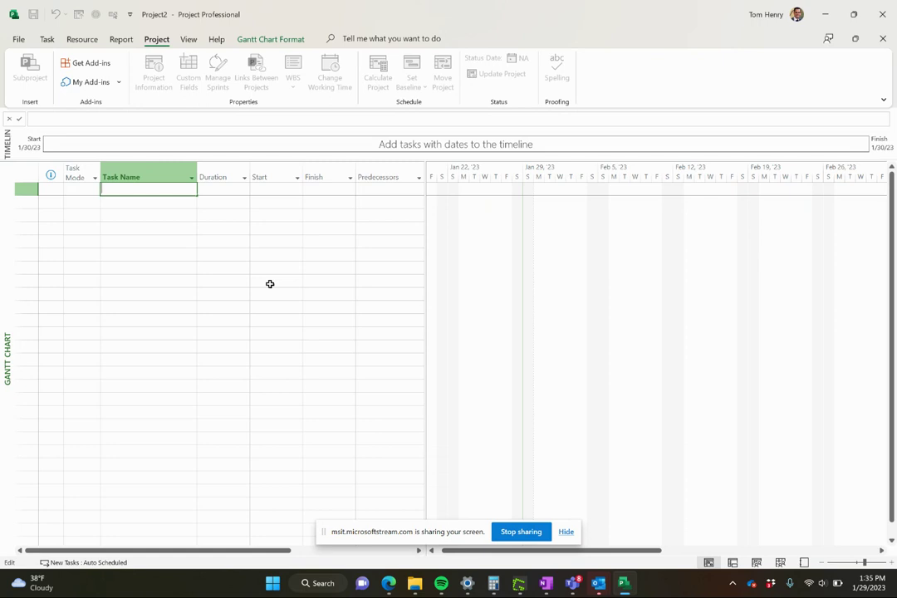
text(Get Mug)
key(Return)
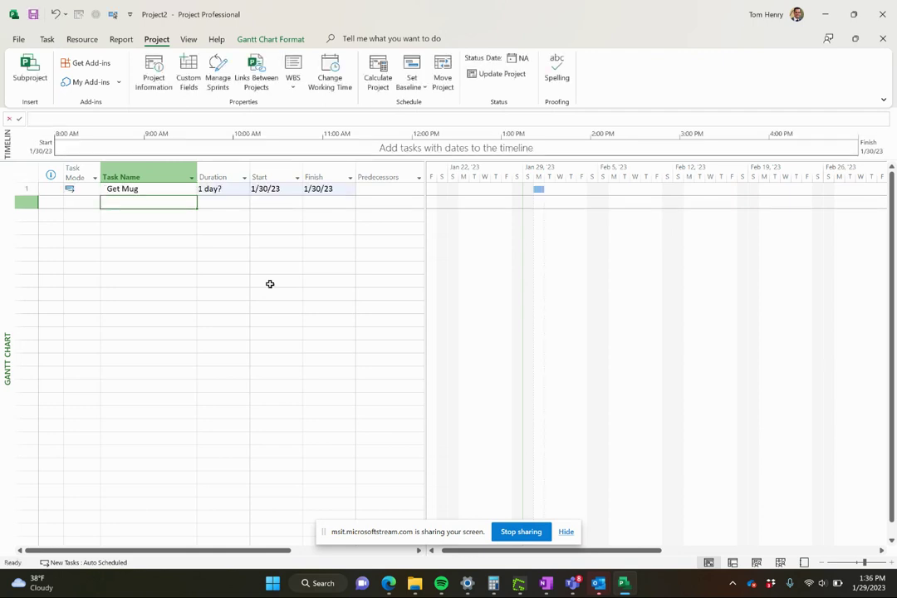
text(Fil)
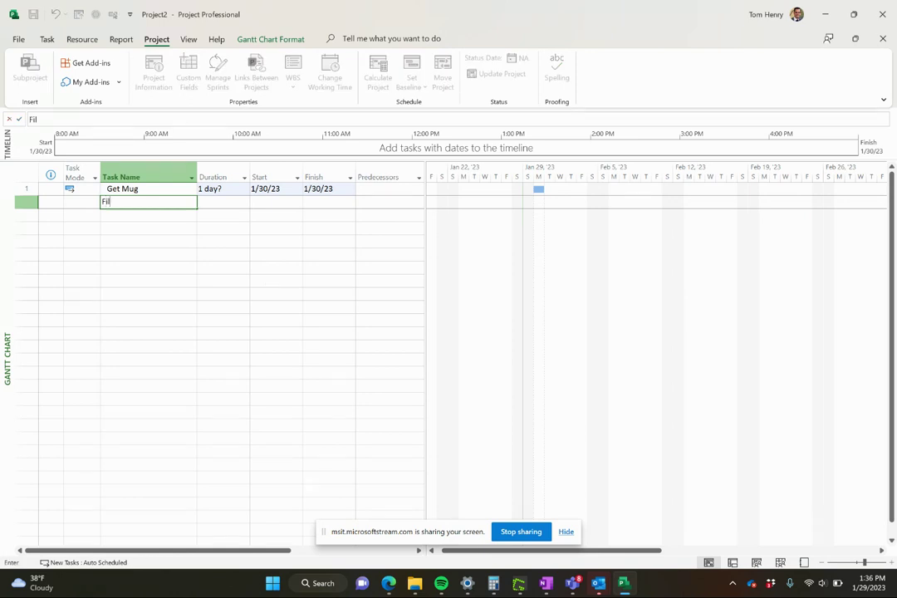
text(l Kettle)
key(Return)
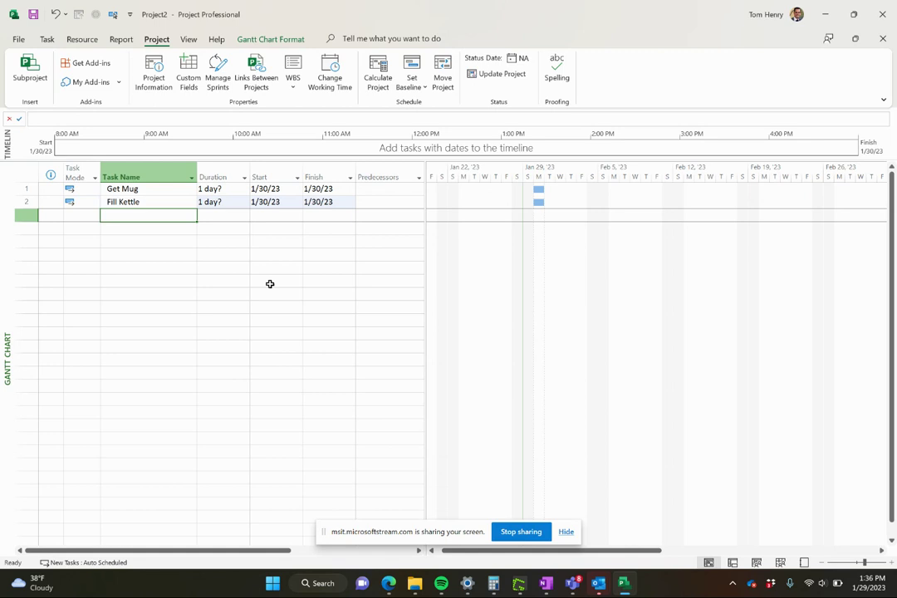
text(Find Tea ba)
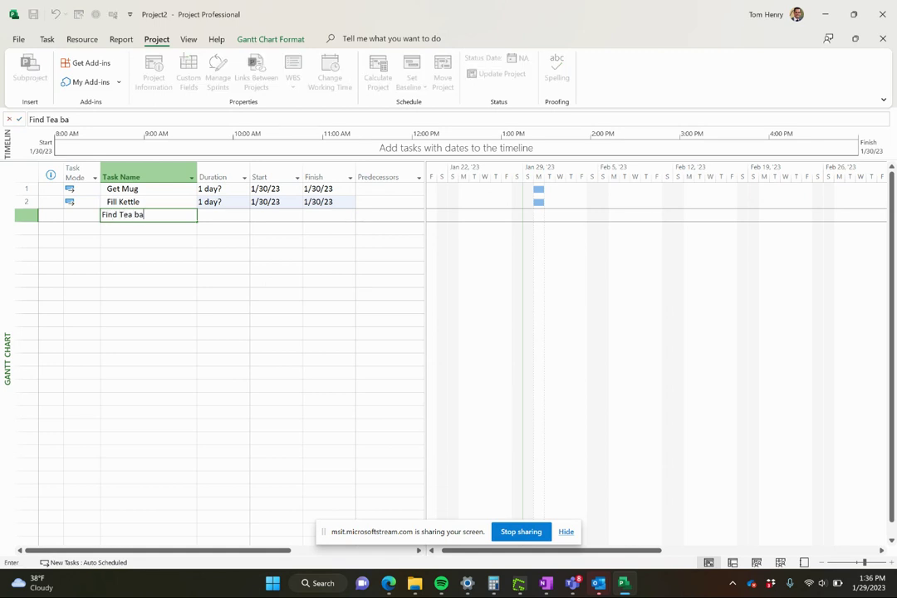
text(gs)
key(Return)
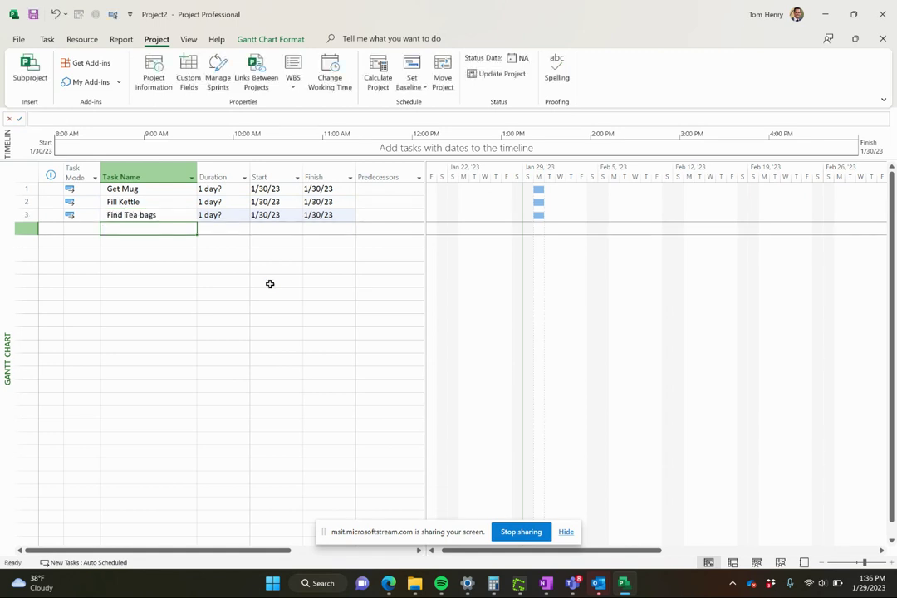
text(Find Sugar)
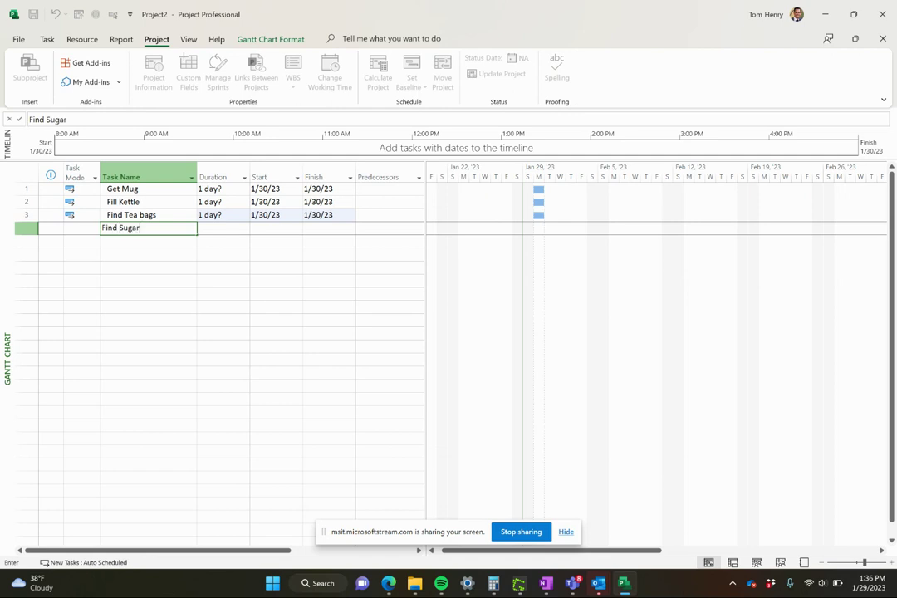
key(Return)
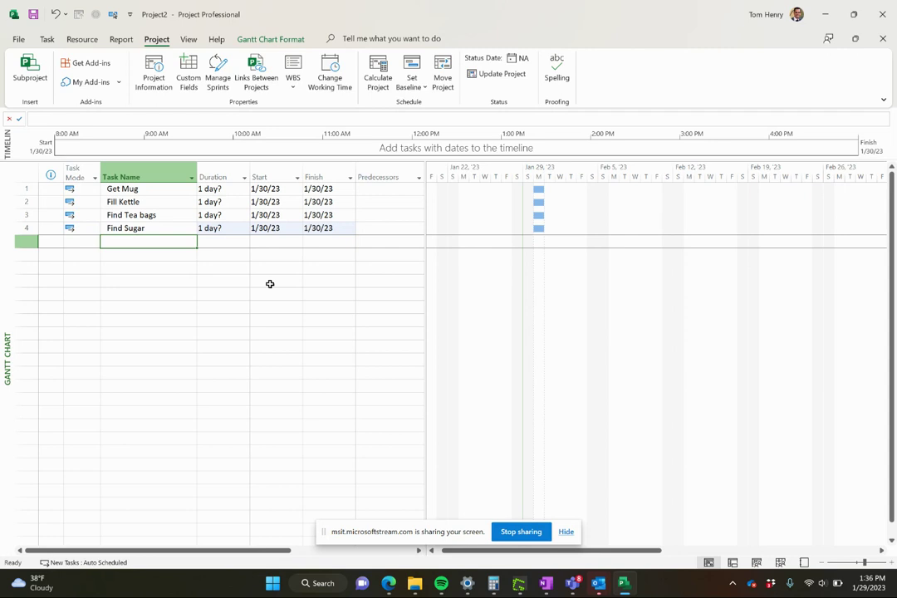
Step: Add the tasks Put Tea in Mug and Put water in Mug below Find Sugar
text(Put Tea )
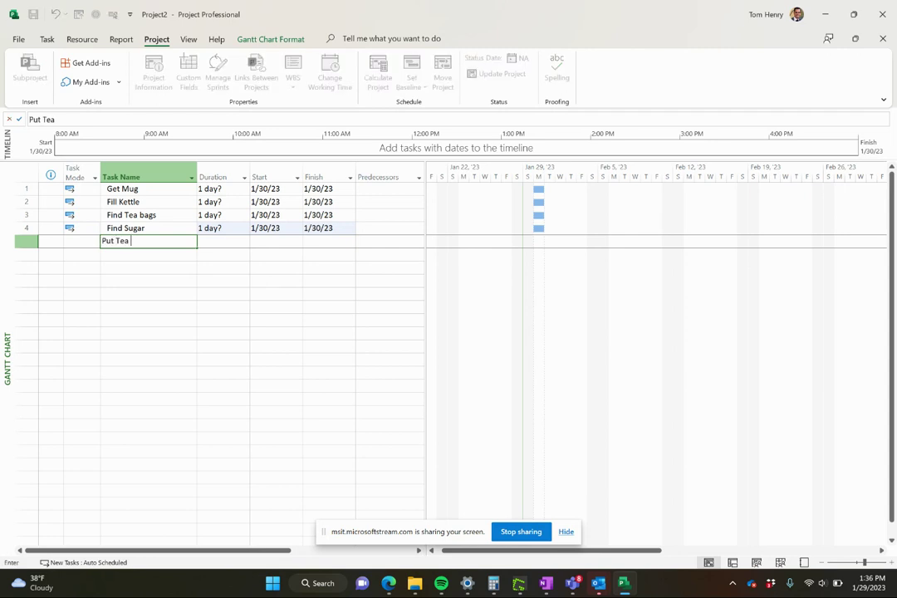
text(in Mug)
key(Return)
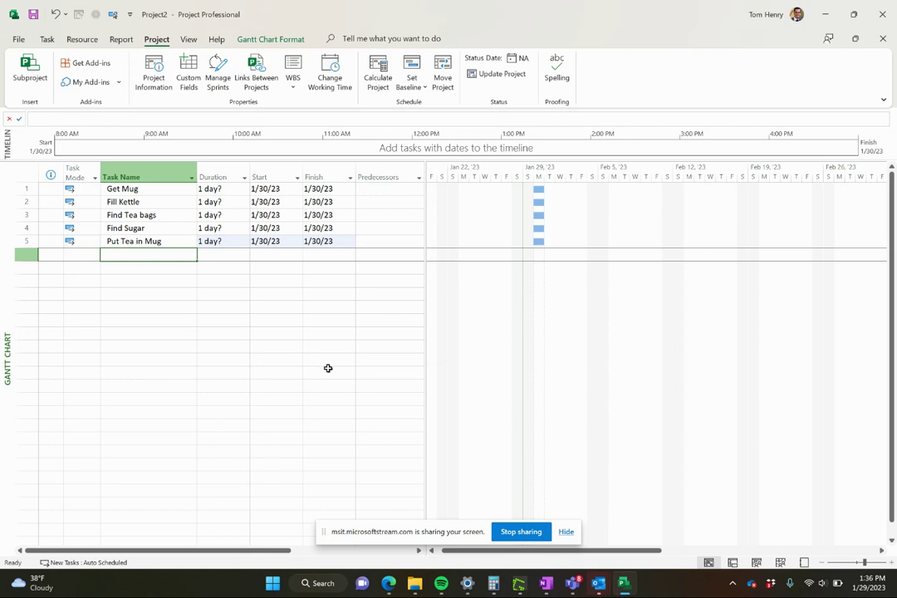
text(Put water in )
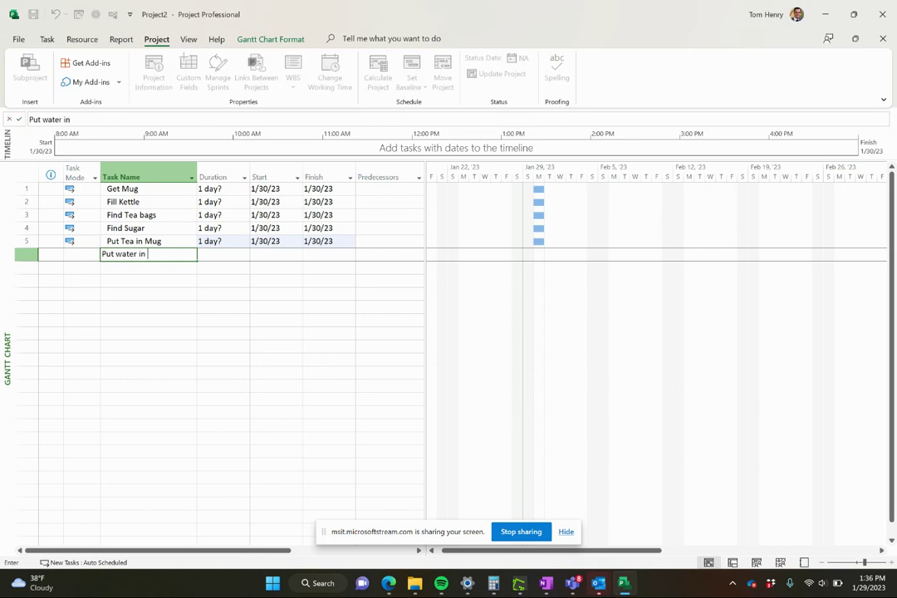
text(Mug)
key(Return)
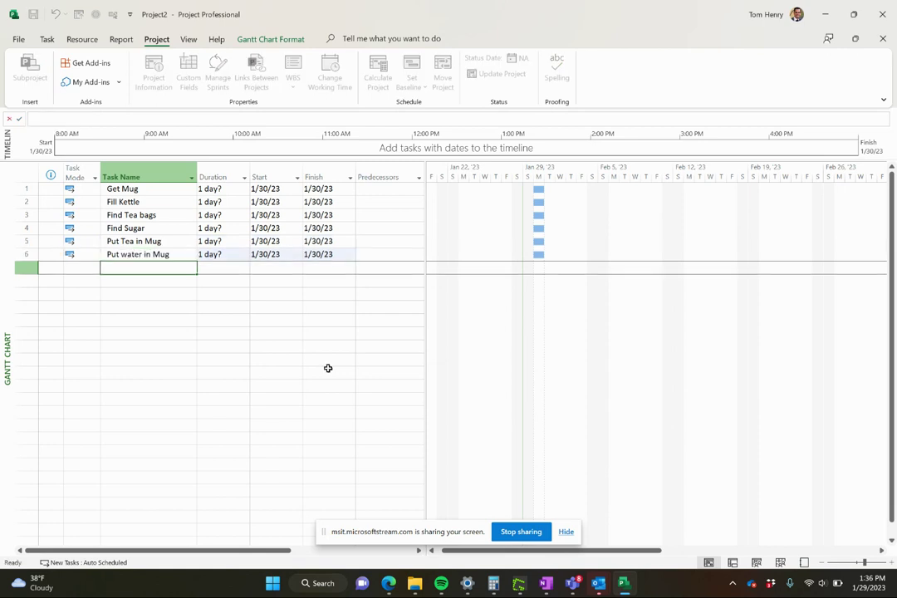
Step: Add the last three tasks, Take tea bag out, Add Milk and Enjoy, at the end of the task list
text(Take team)
key(BackSpace)
text(bag out)
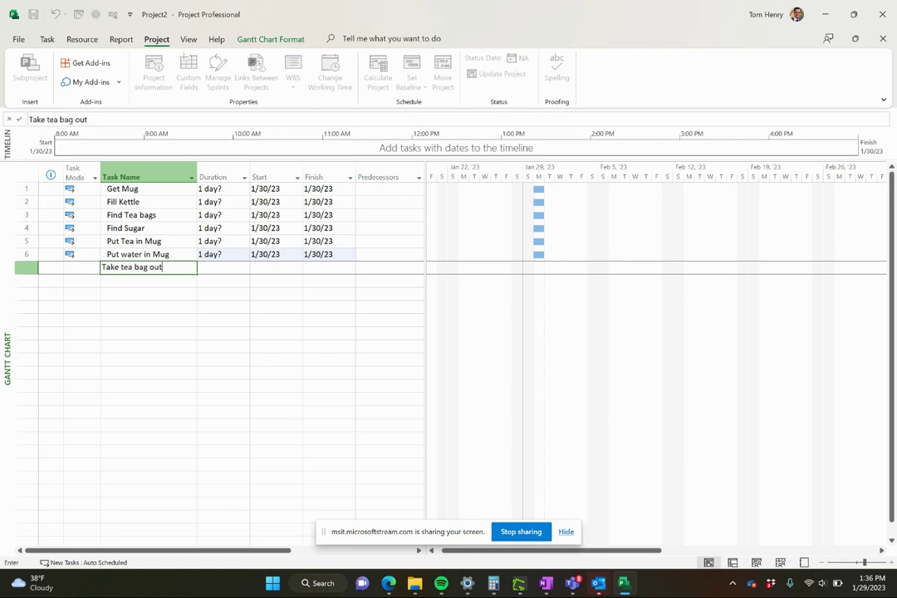
key(Return)
text(En)
key(BackSpace)
key(BackSpace)
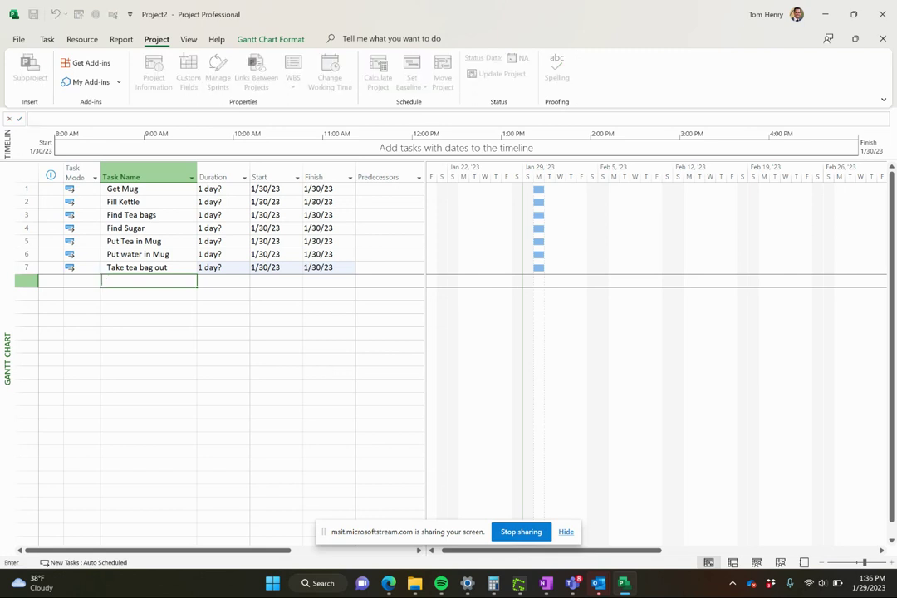
text(Add Milk)
key(Return)
text(En)
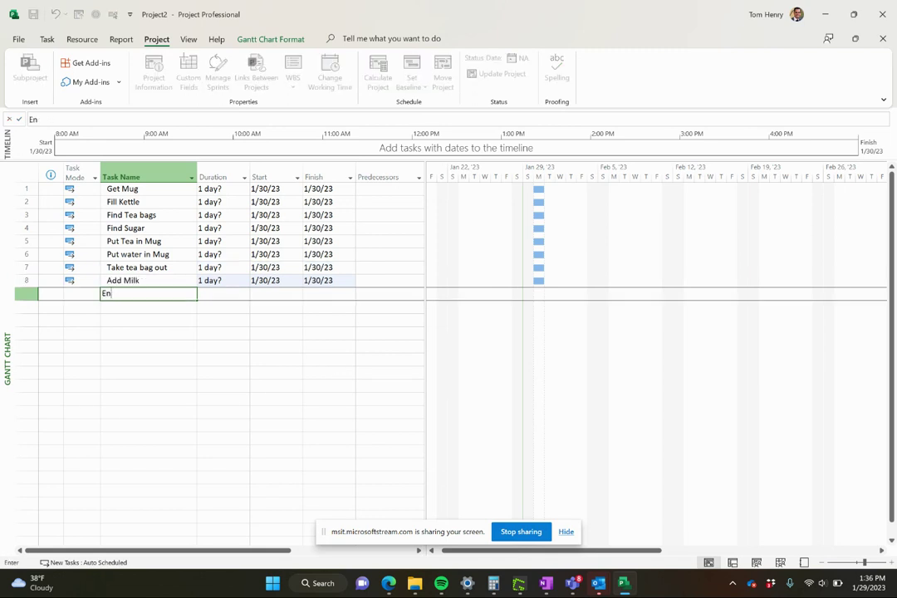
text(joy)
click(166, 282)
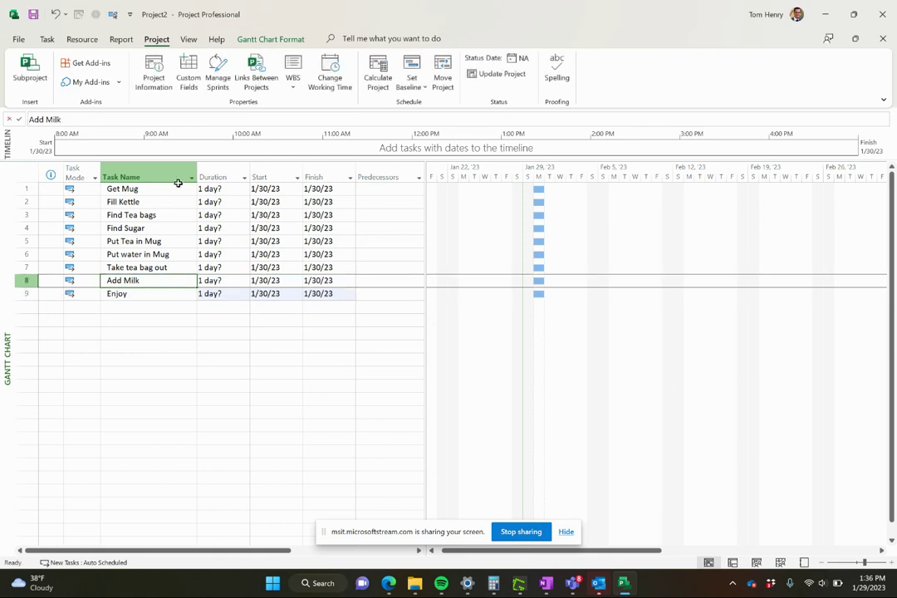
drag(176, 187, 166, 286)
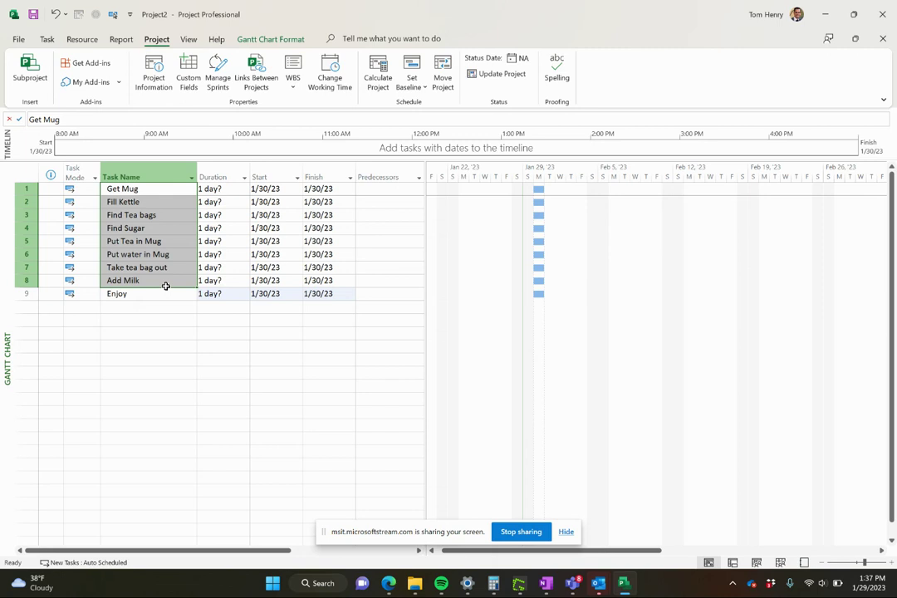
click(170, 306)
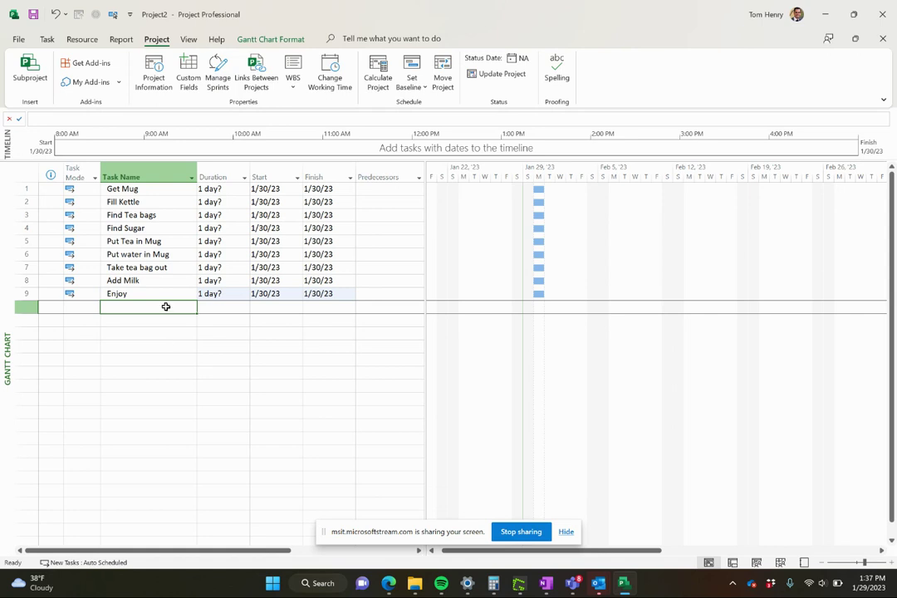
Step: Insert a summary task above Get Mug and name it Make Cup Of Tea
click(171, 189)
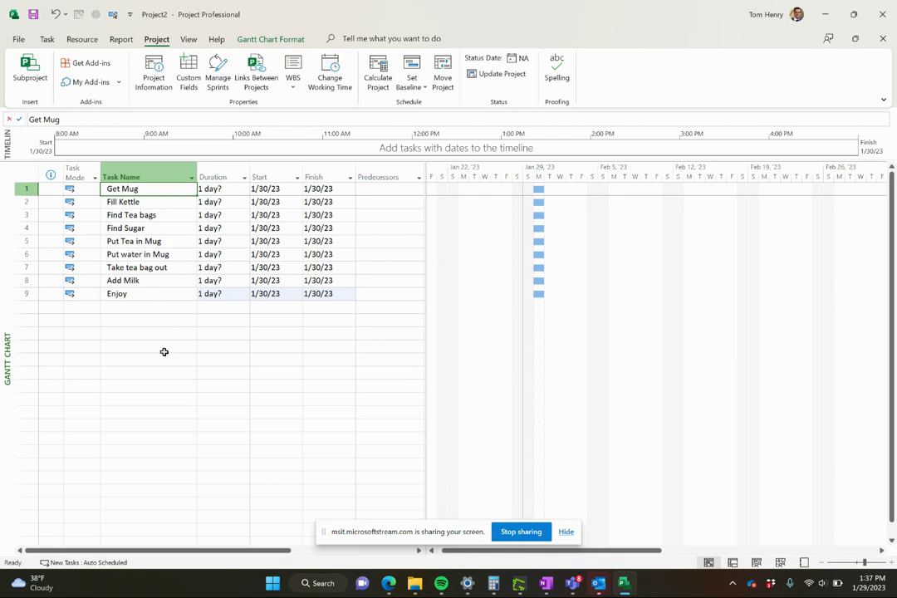
click(44, 40)
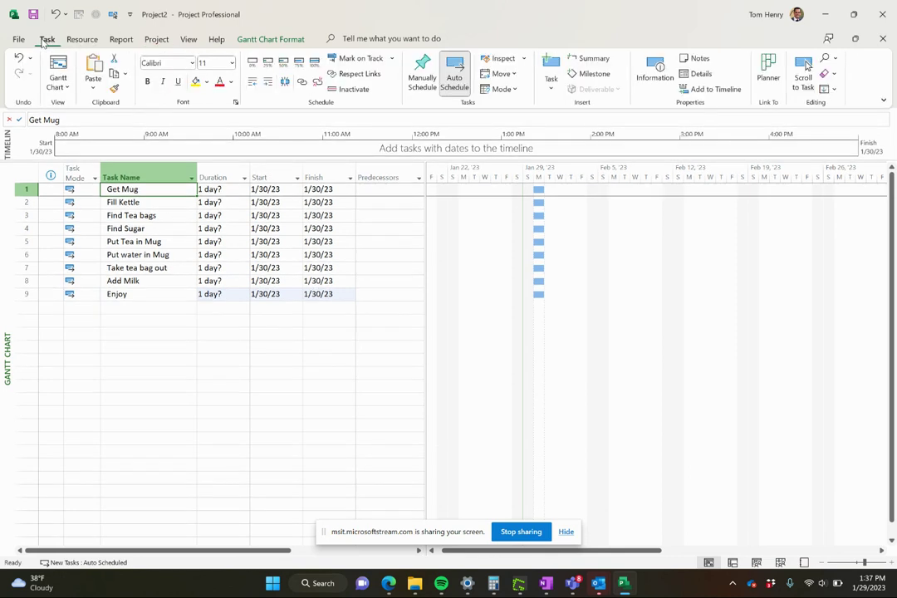
click(591, 60)
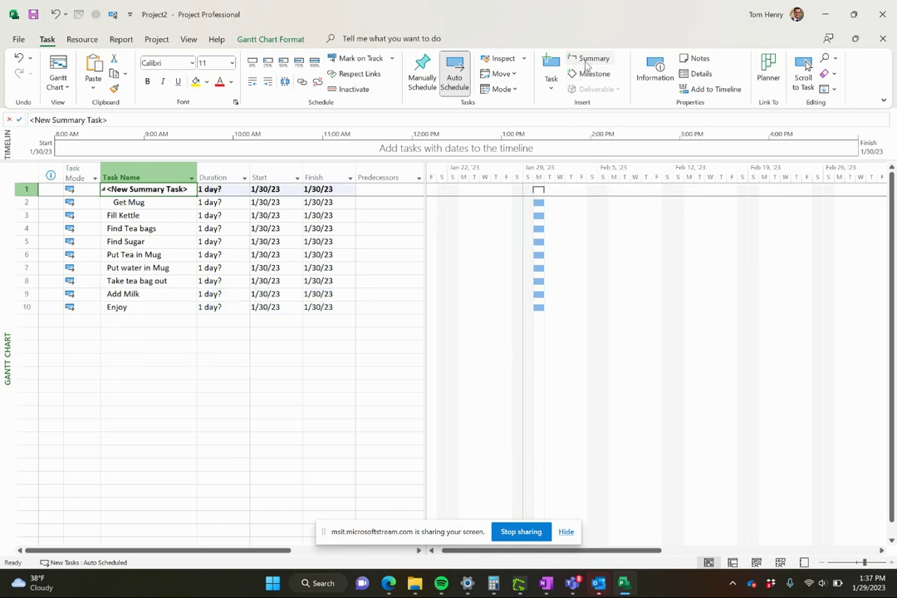
click(133, 228)
click(147, 189)
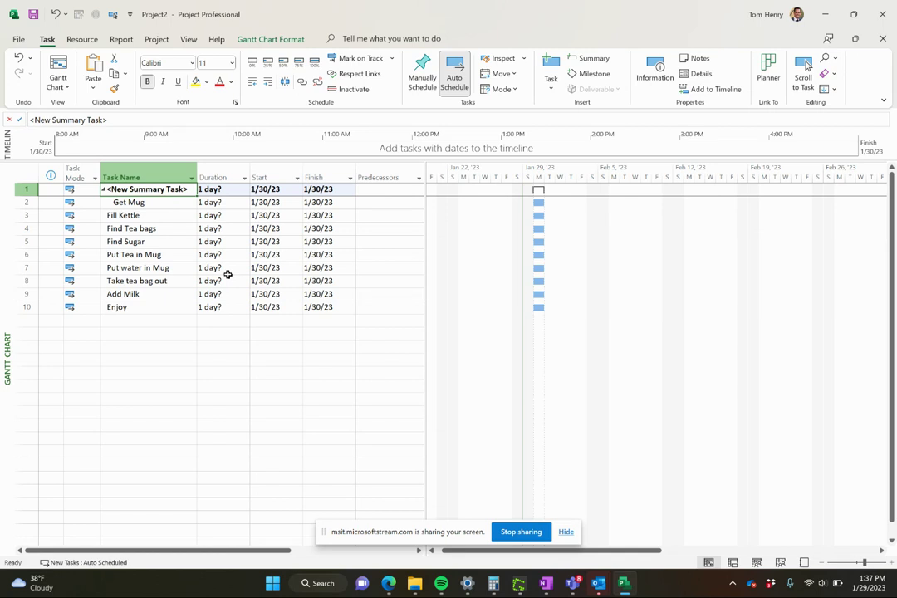
text(Make T)
key(BackSpace)
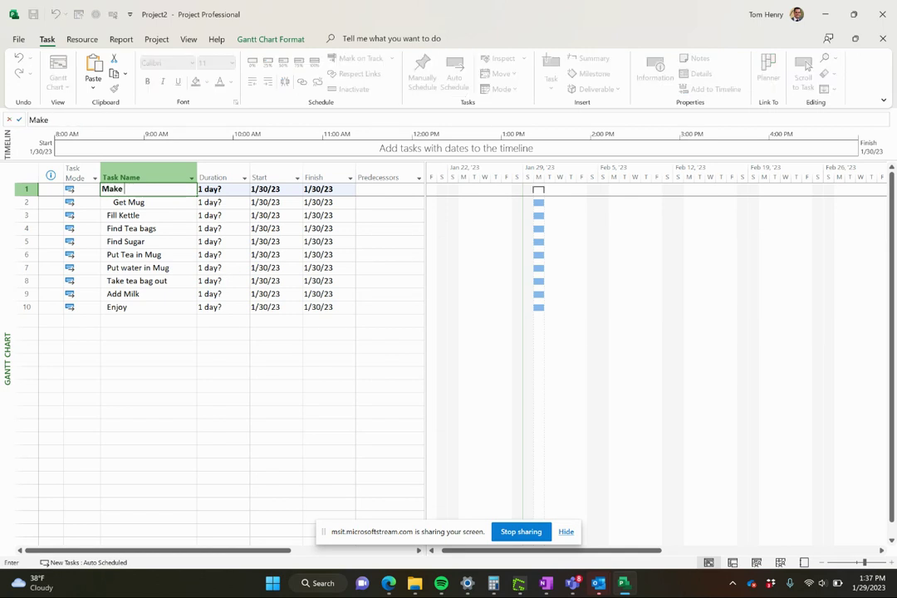
text(Cup Of Tea)
key(Return)
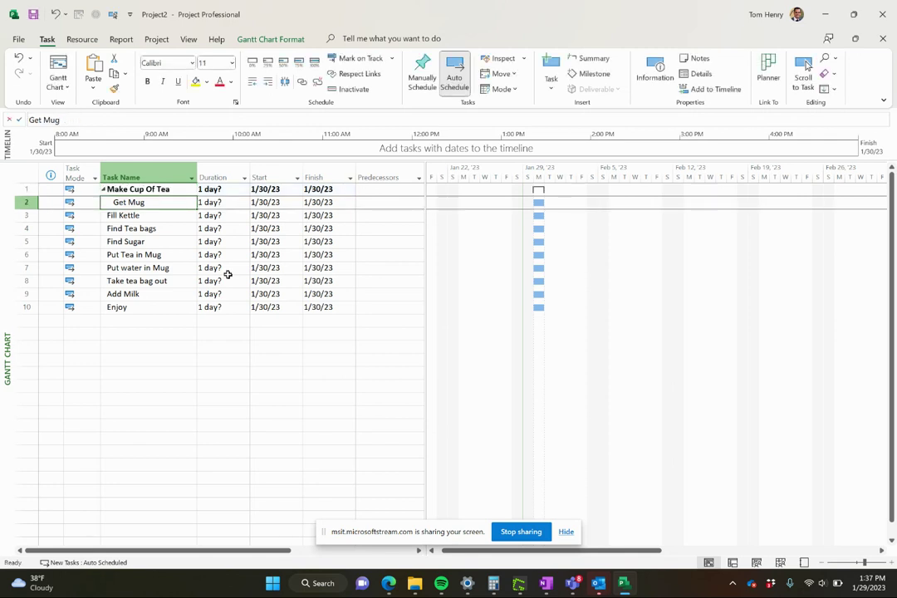
Step: Indent the tasks Fill Kettle through Enjoy so they become subtasks of Make Cup Of Tea
click(171, 317)
click(156, 201)
click(184, 241)
drag(186, 215, 155, 305)
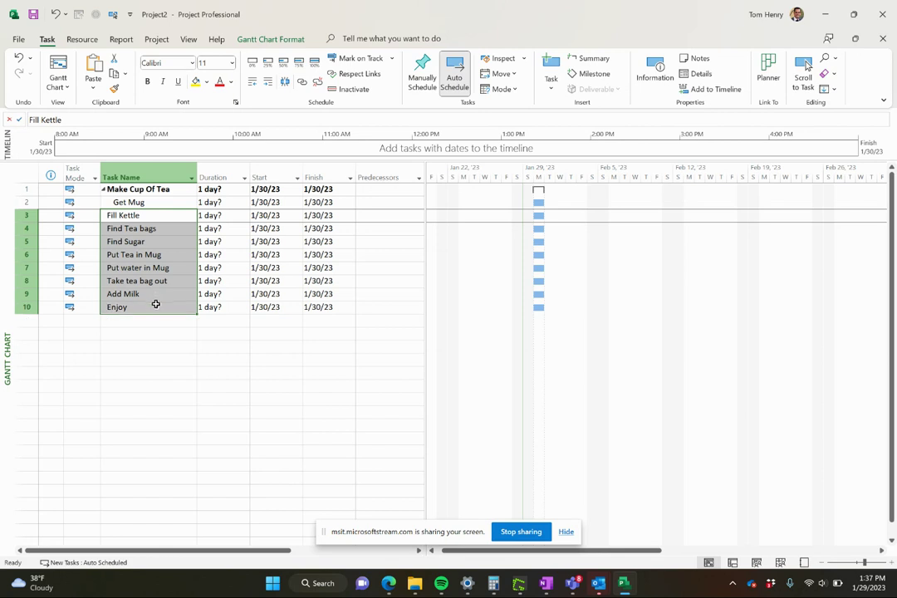
click(267, 85)
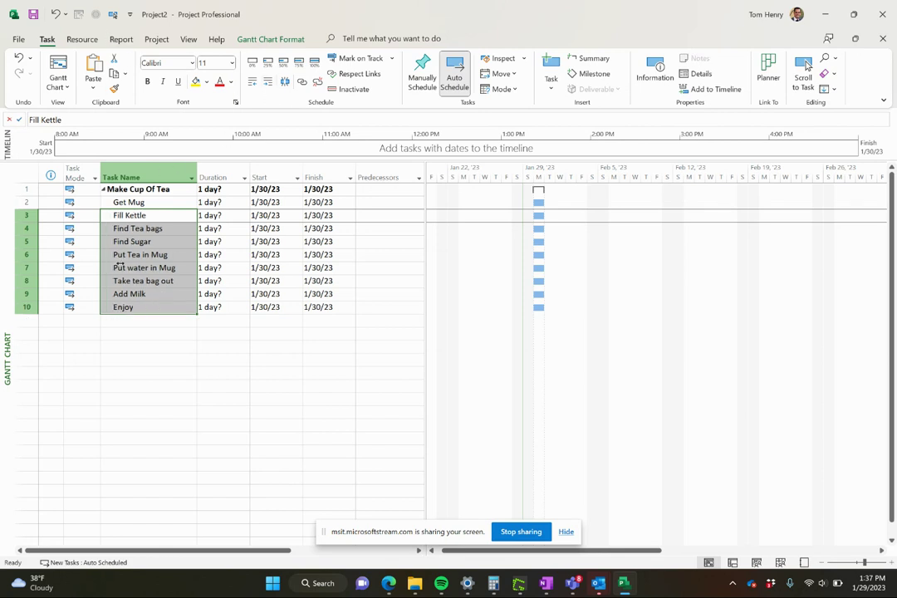
click(120, 320)
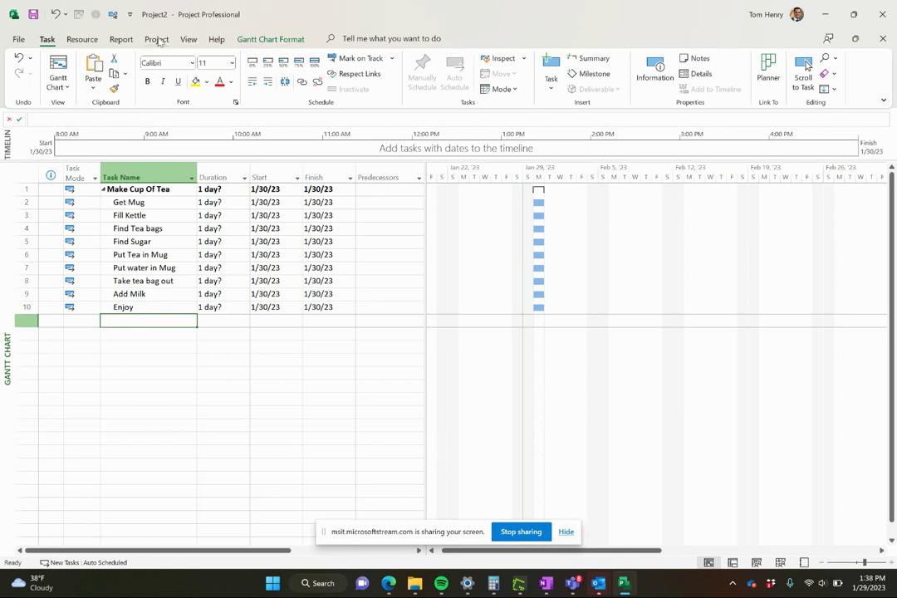
Step: Display outline numbers on the tasks and show the project summary task above Make Cup Of Tea
click(192, 41)
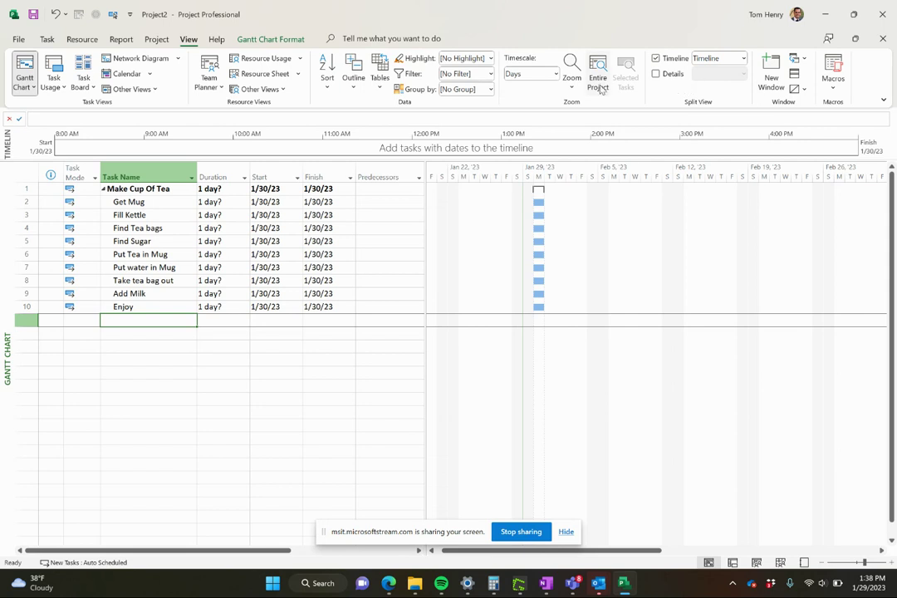
click(279, 41)
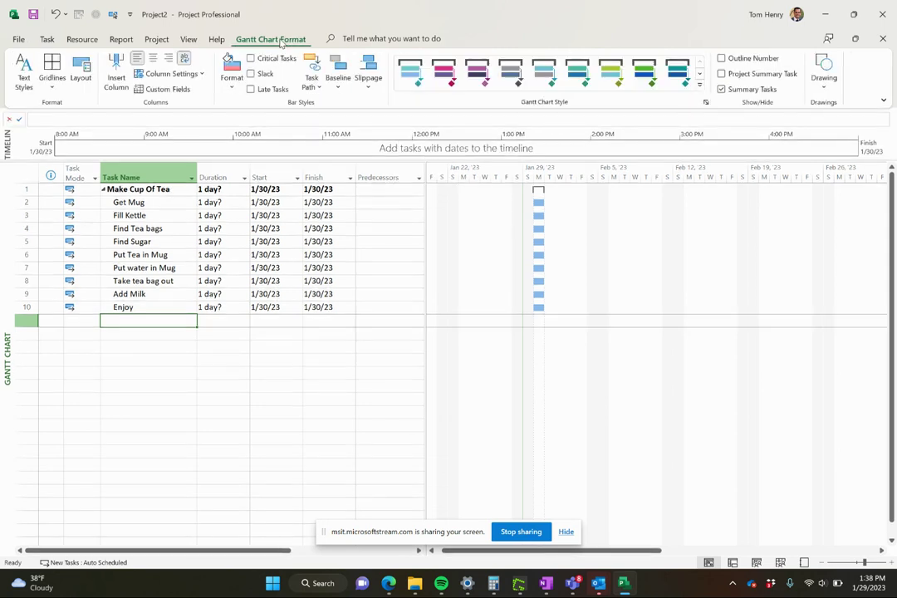
click(722, 59)
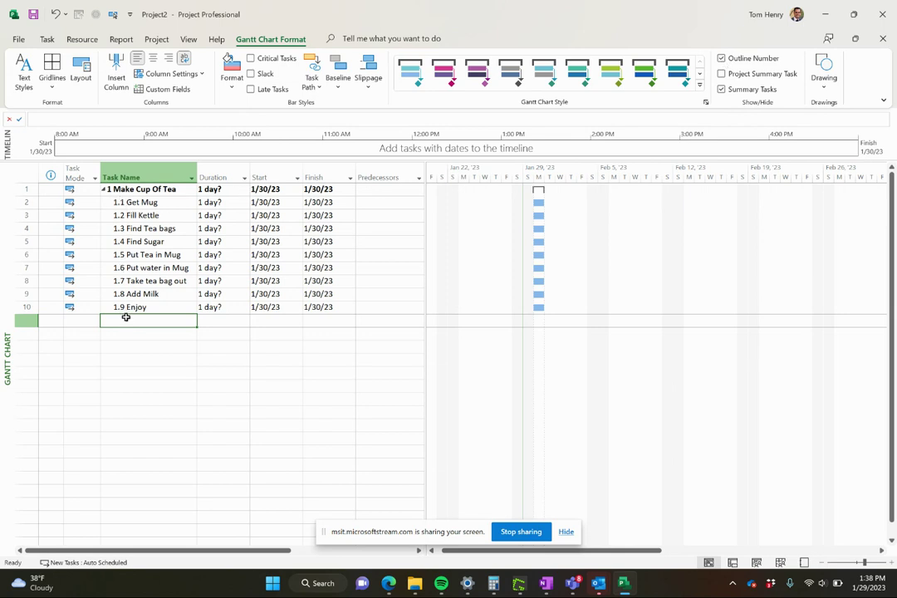
click(758, 74)
click(123, 190)
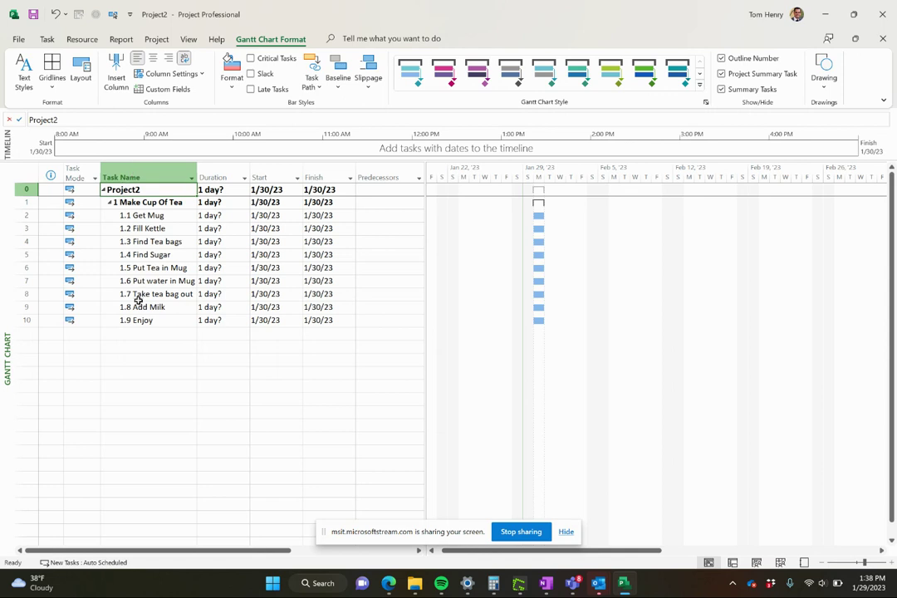
click(141, 334)
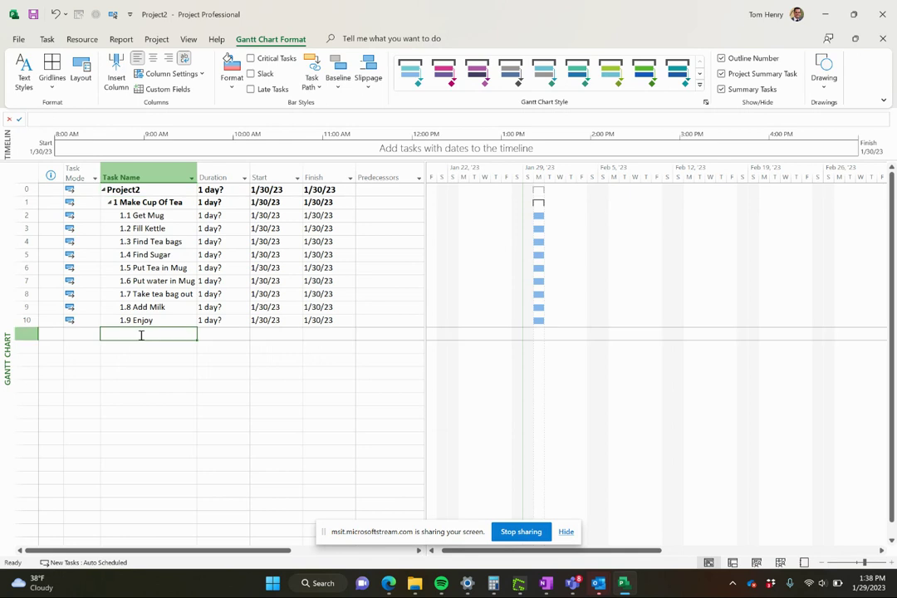
Step: Turn the Enjoy task into a milestone by setting its duration to 0 days
click(147, 321)
click(207, 321)
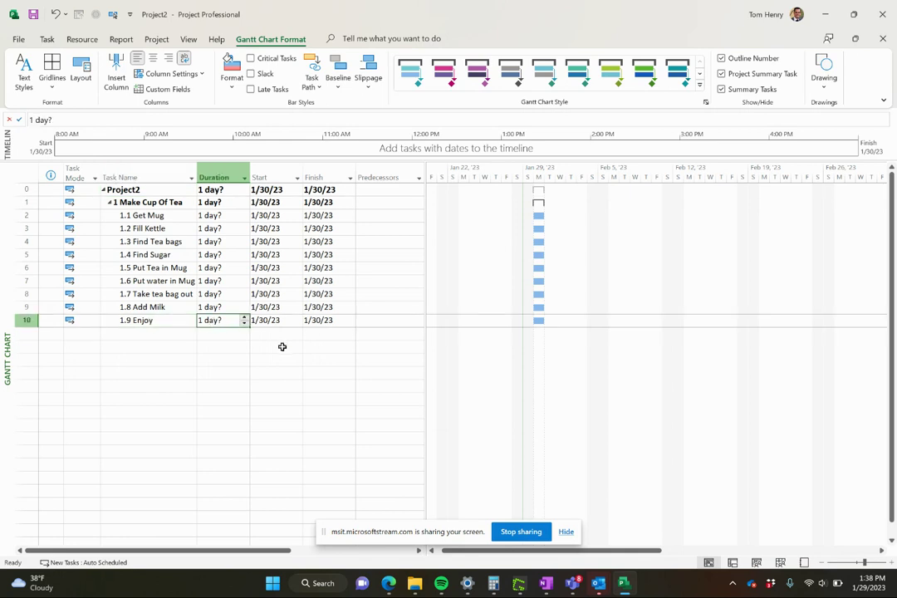
click(244, 323)
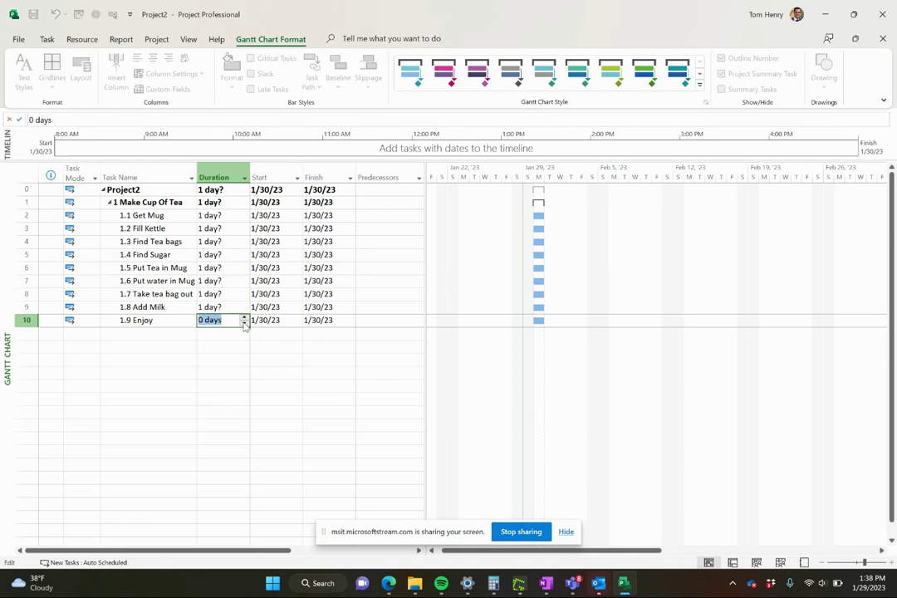
click(143, 357)
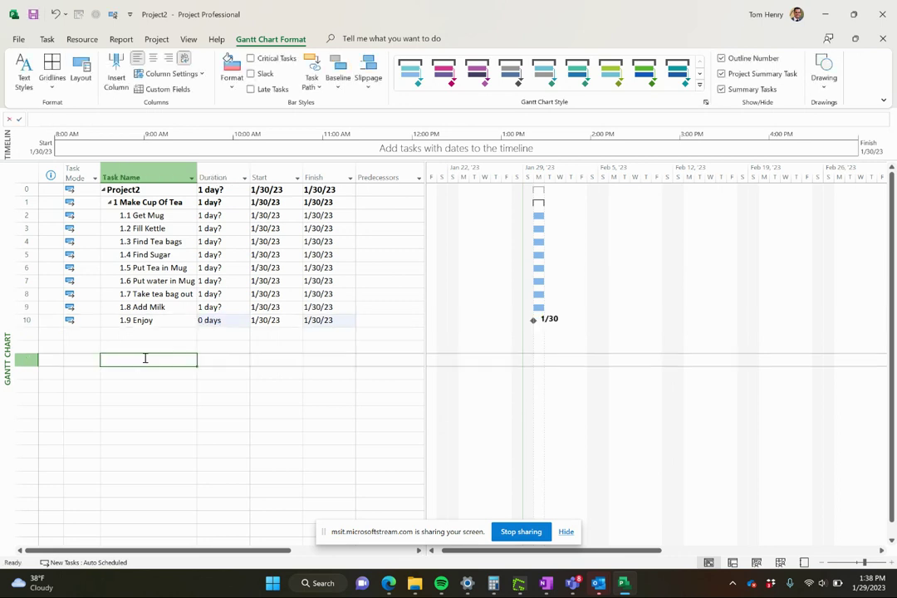
Step: Set durations of 2 days for Get Mug, 1 for Fill Kettle, 5 for Find Tea bags, 1 for Find Sugar and 4 for Put Tea in Mug
click(214, 216)
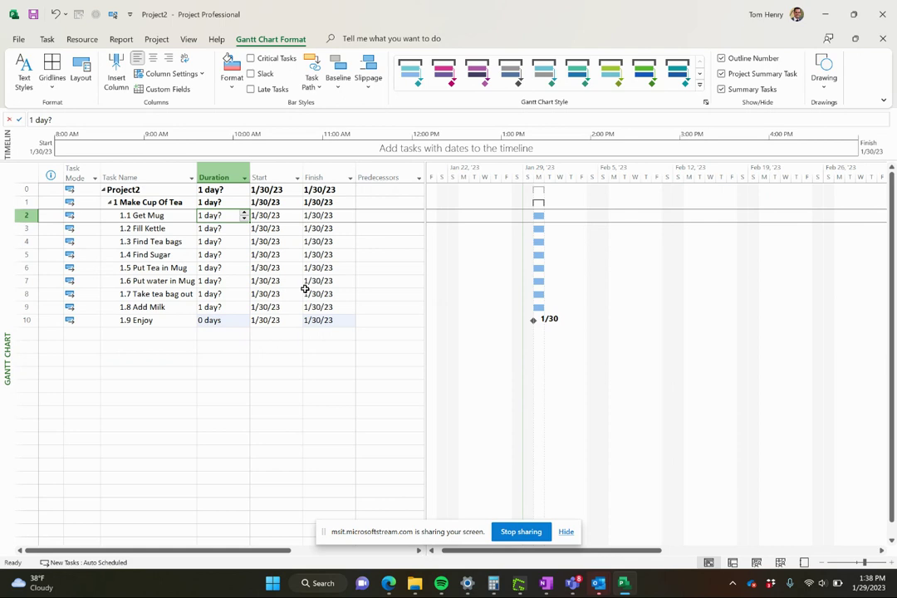
text(2)
key(Return)
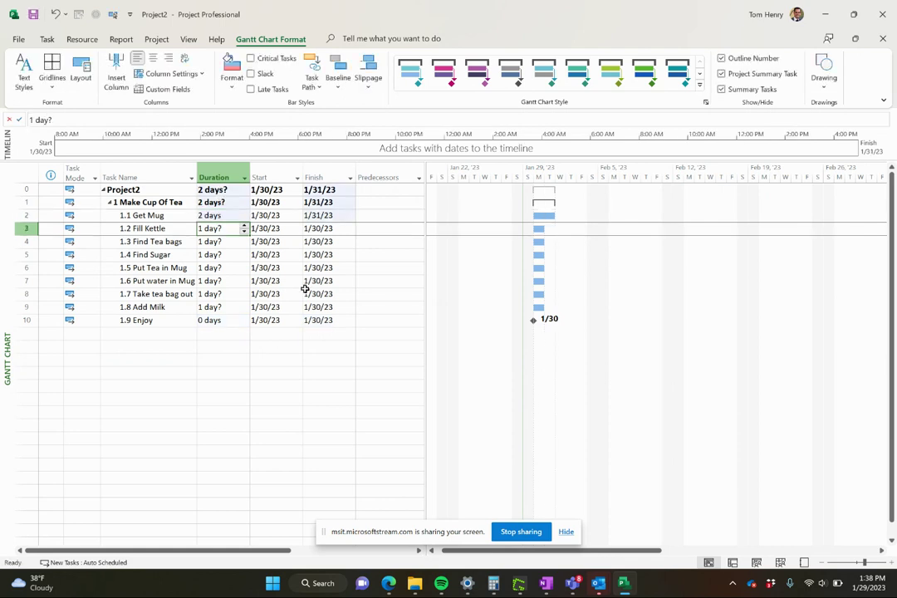
text(1)
key(Return)
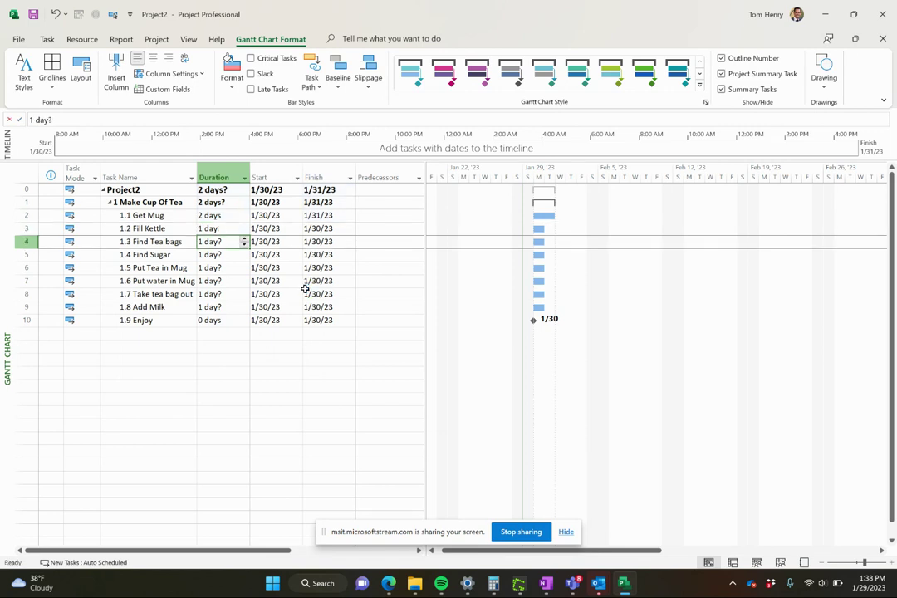
text(5)
key(Return)
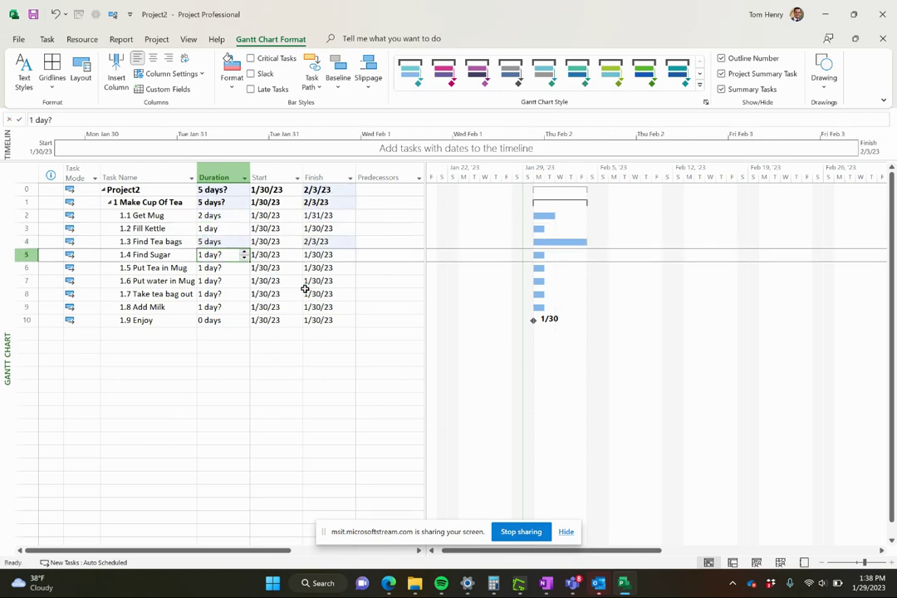
text(1)
key(Return)
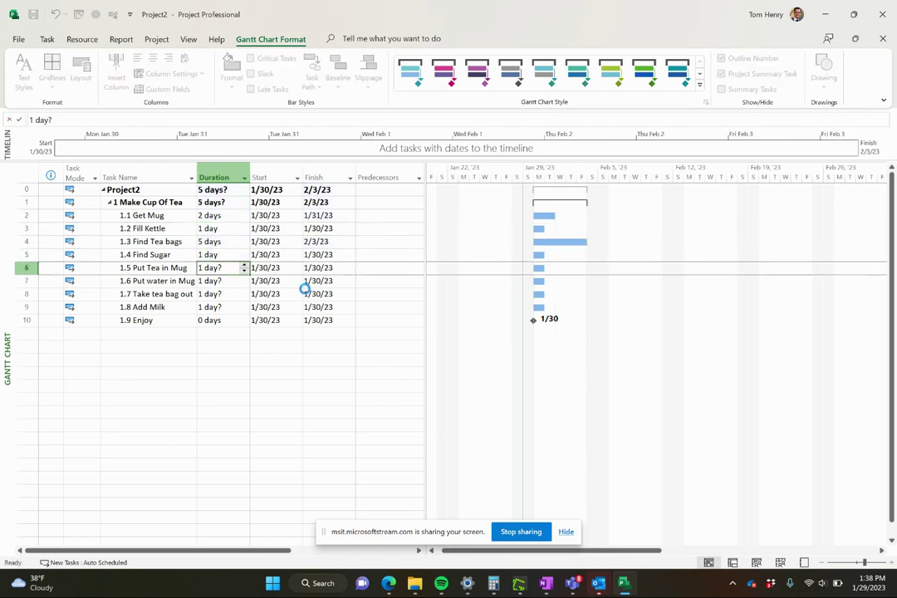
text(4)
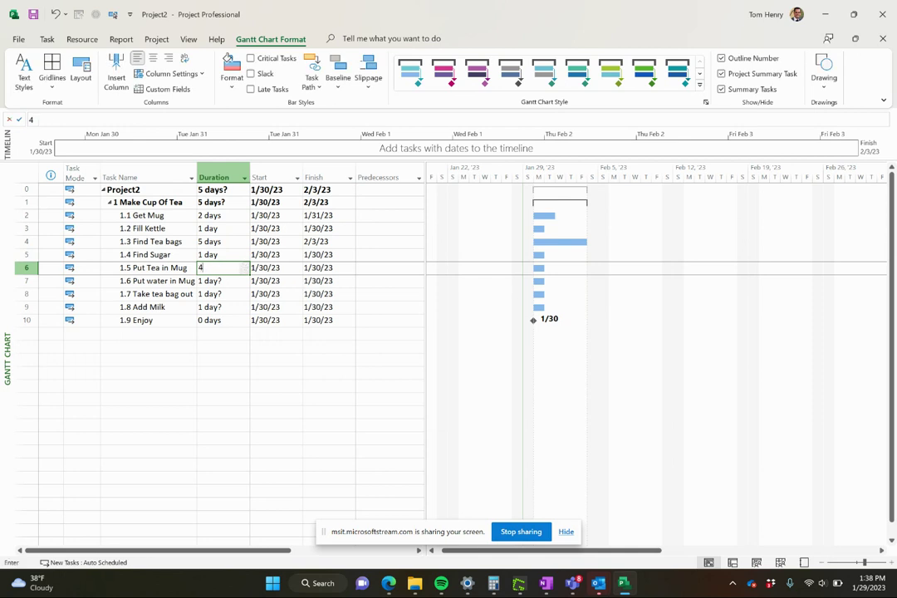
key(Return)
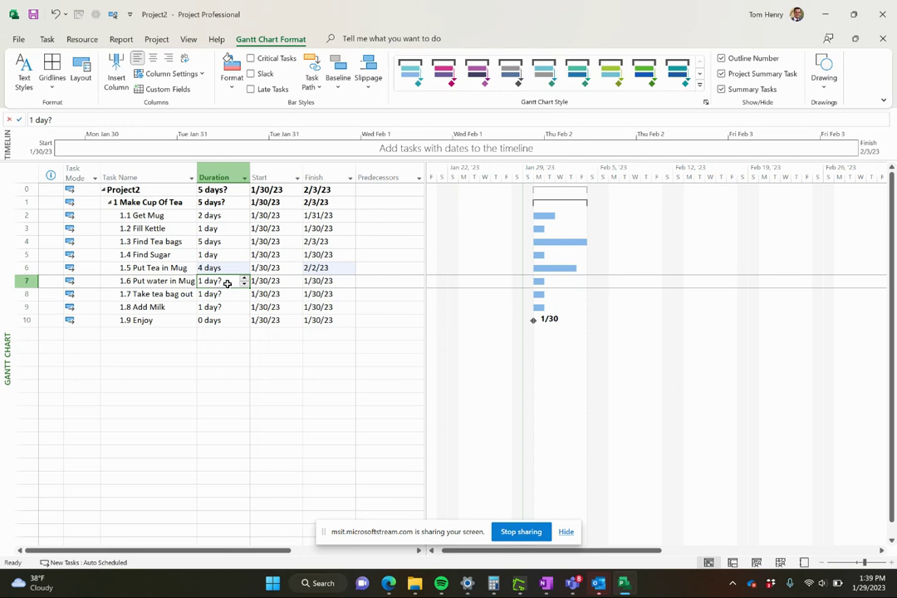
Step: Set Put water in Mug to an estimated 8 days (8?), Take tea bag out to 7 days and Add Milk to 0.5 days
click(233, 309)
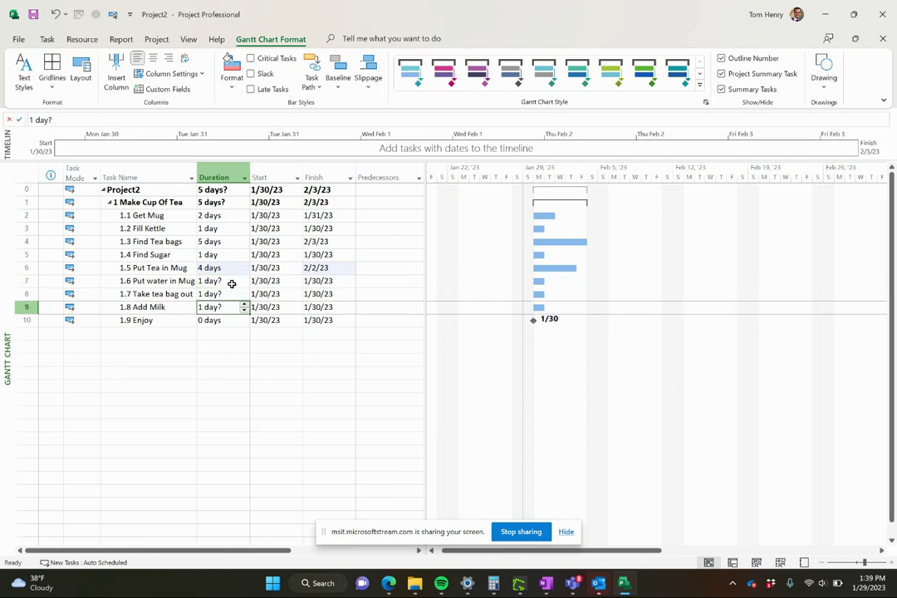
click(230, 282)
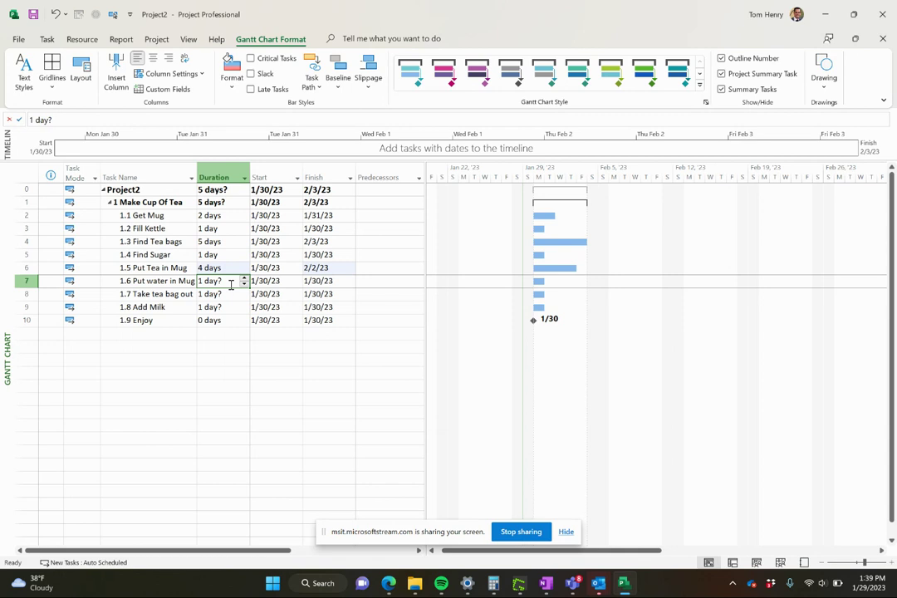
text(8?)
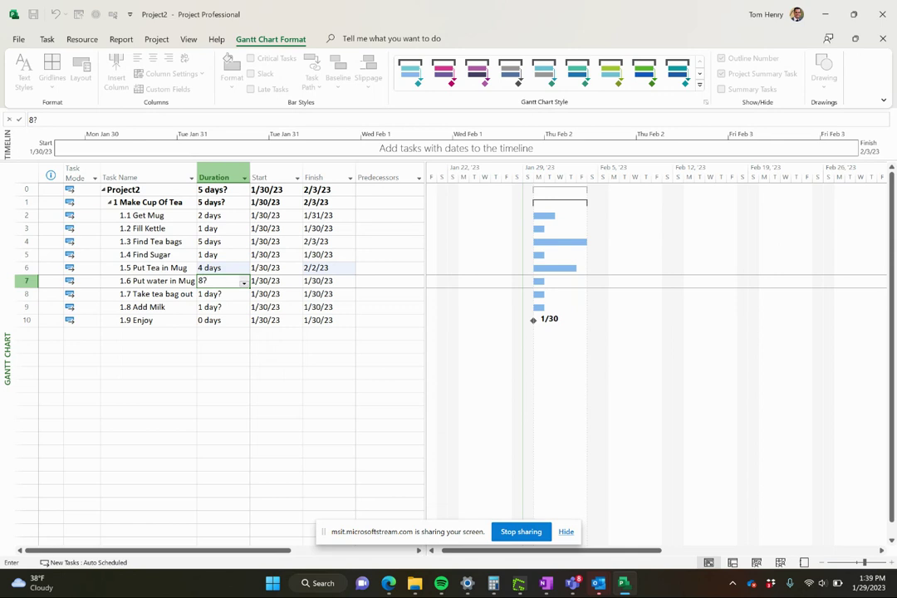
key(Return)
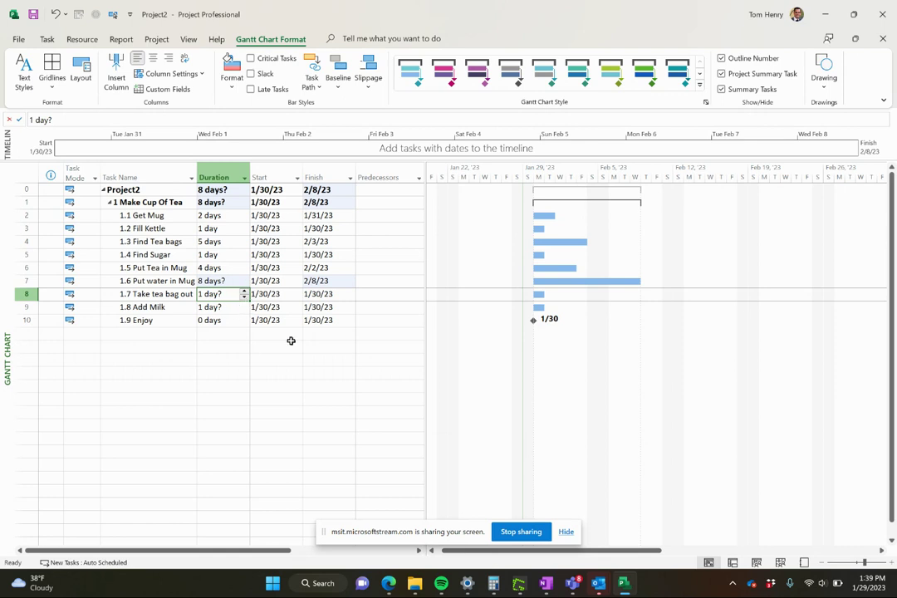
text(7)
key(Return)
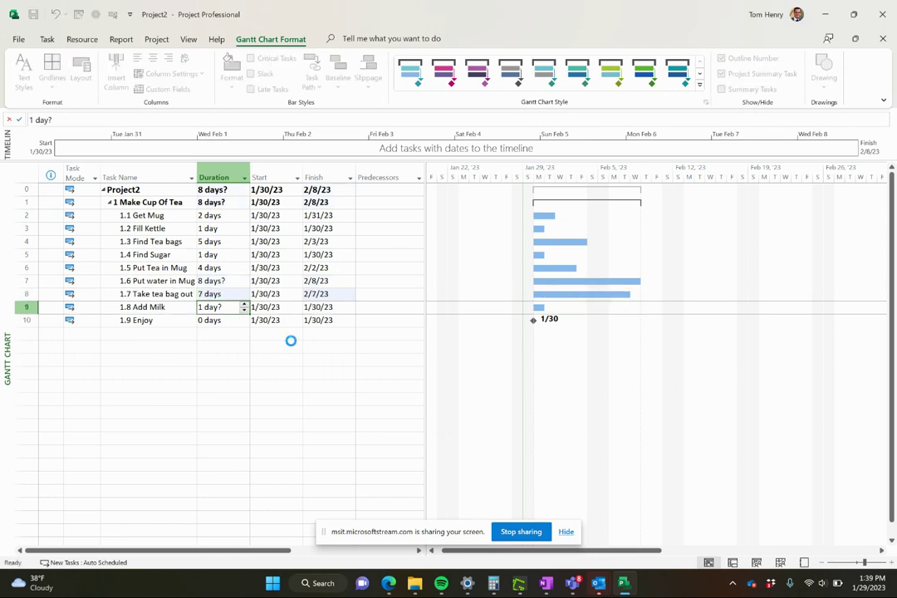
text(0.5)
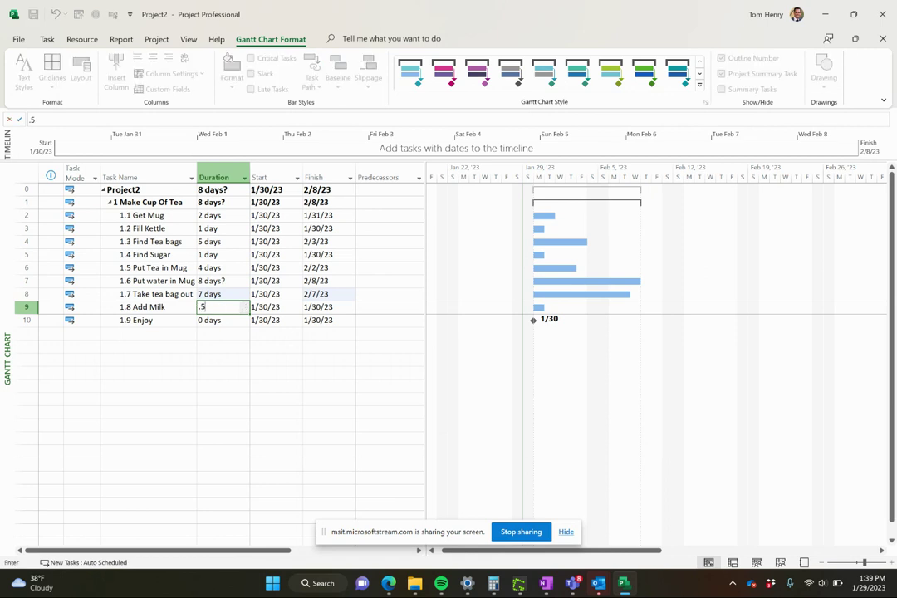
key(Return)
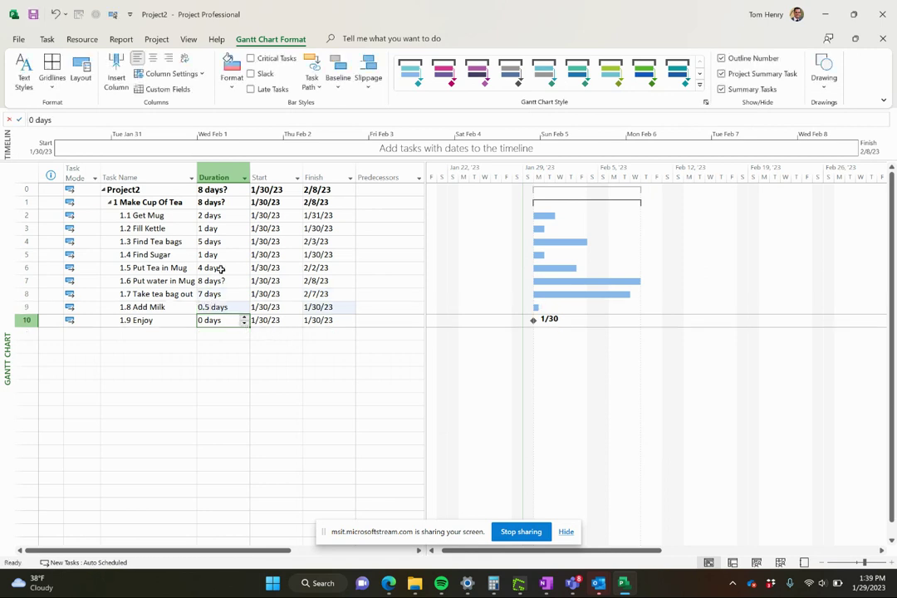
Step: Change the duration of Put Tea in Mug to 1 hr
click(228, 268)
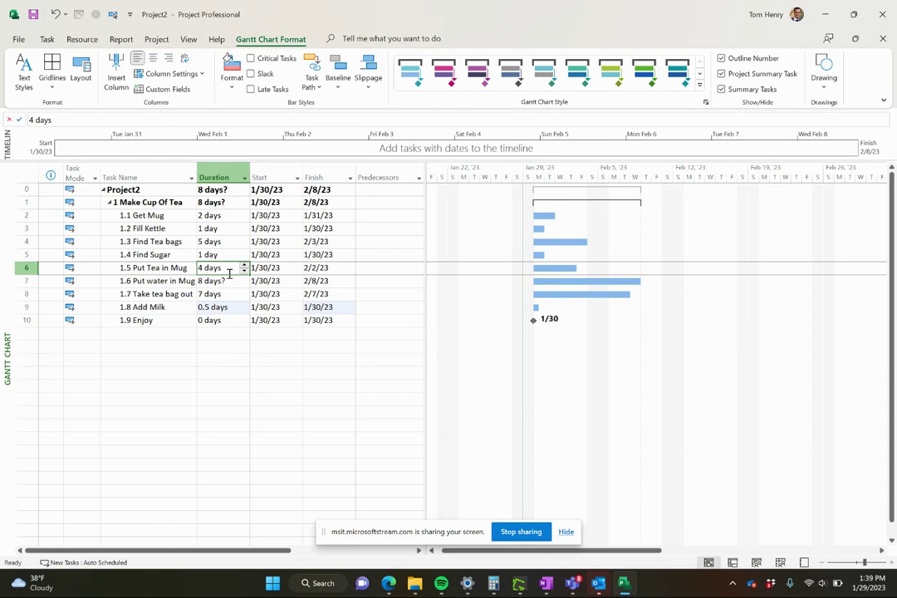
text(1hr)
key(Return)
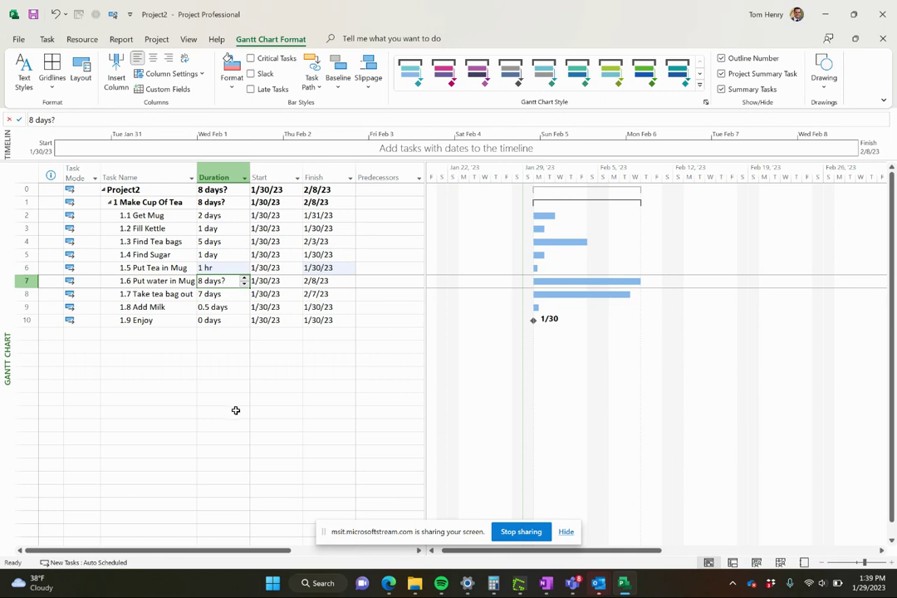
click(186, 399)
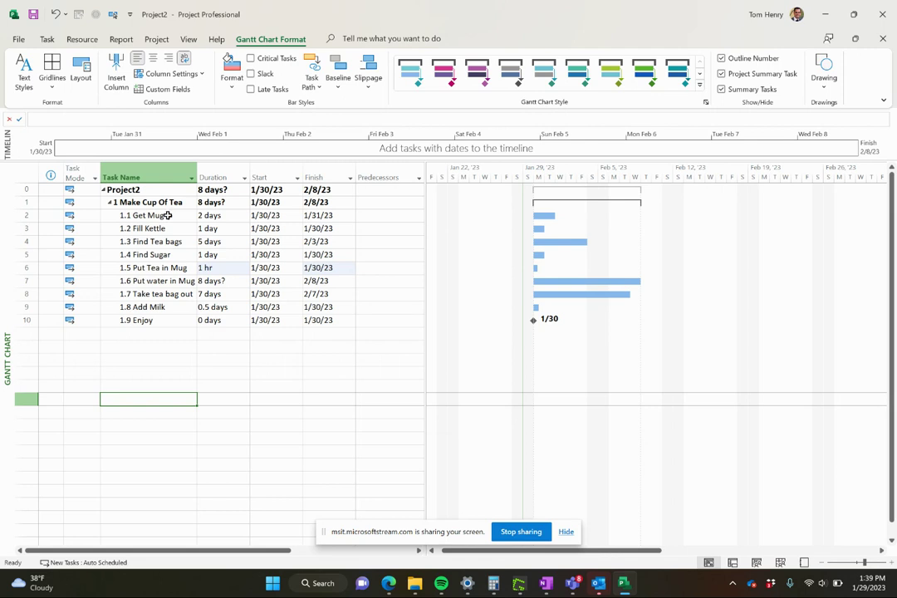
Step: Link all the subtasks from Get Mug through Enjoy in sequence as predecessors and successors
click(168, 215)
drag(168, 215, 175, 321)
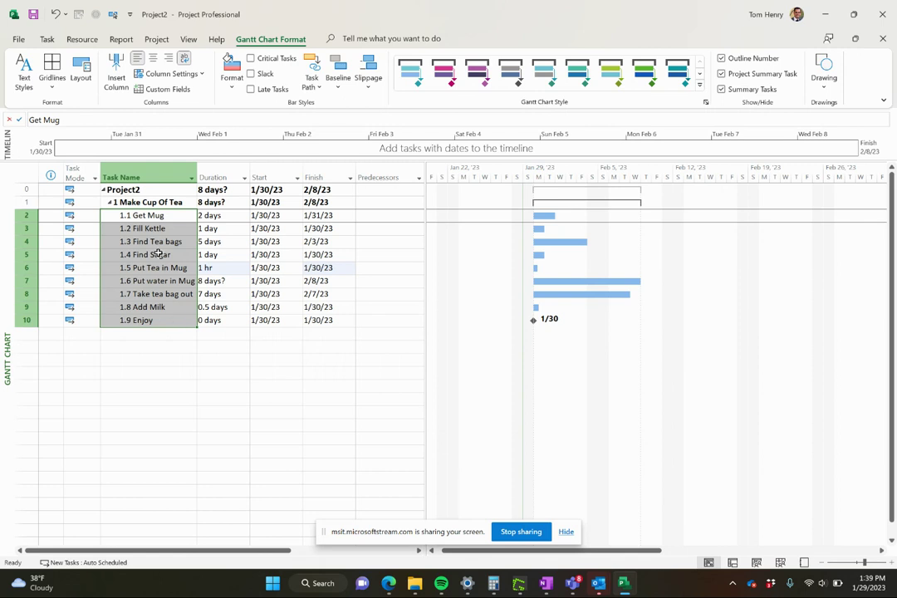
click(45, 39)
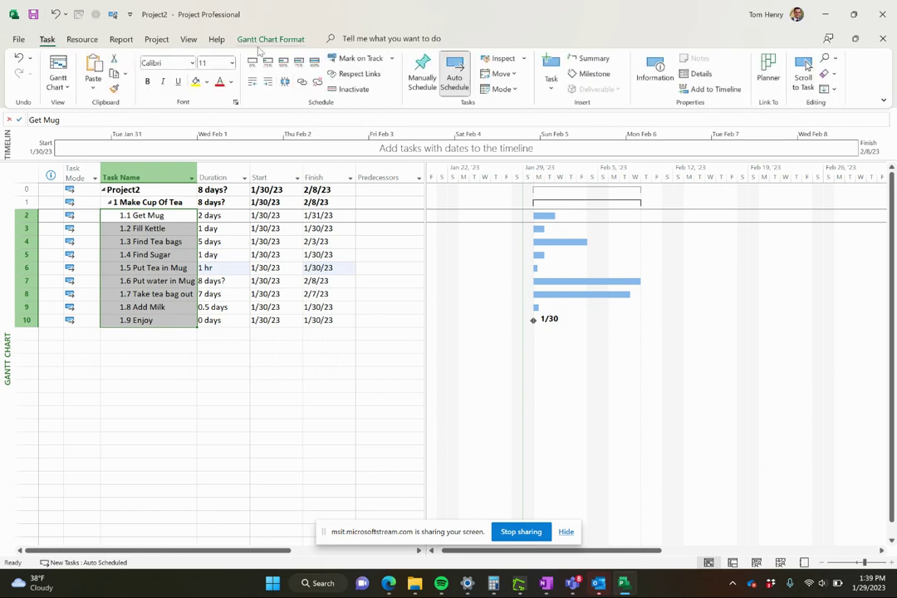
click(302, 82)
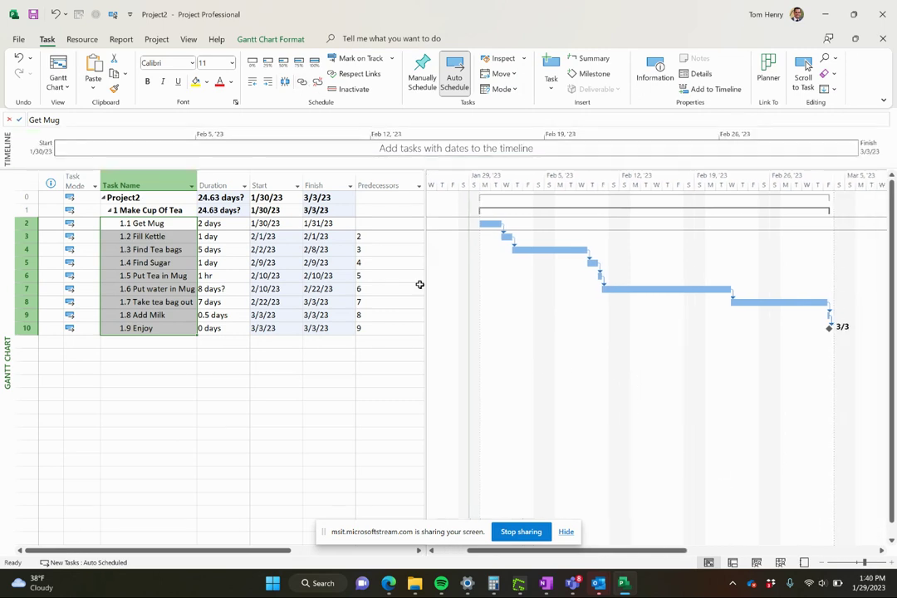
Step: Examine the start and finish dates of the linked tasks from Fill Kettle to Put Tea in Mug
click(326, 237)
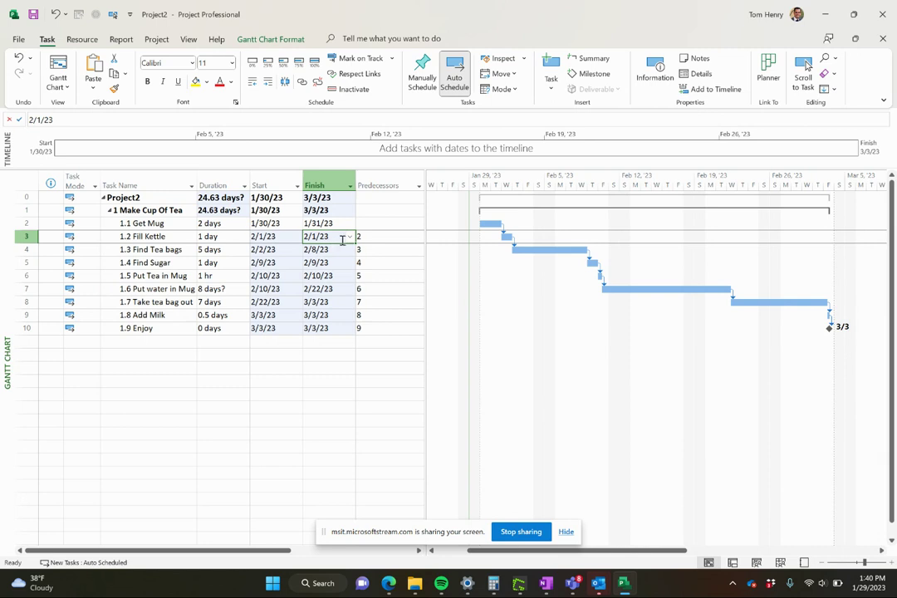
click(273, 249)
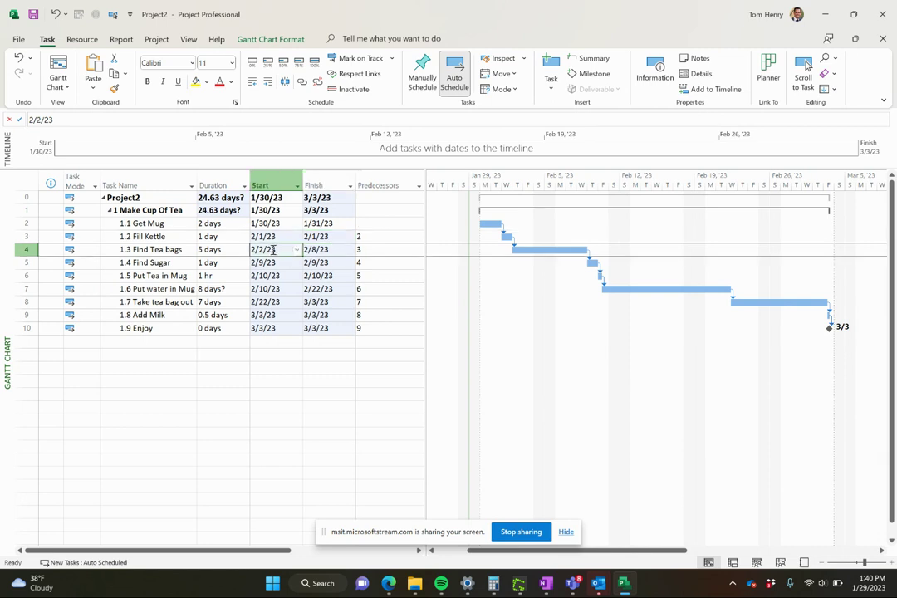
click(316, 263)
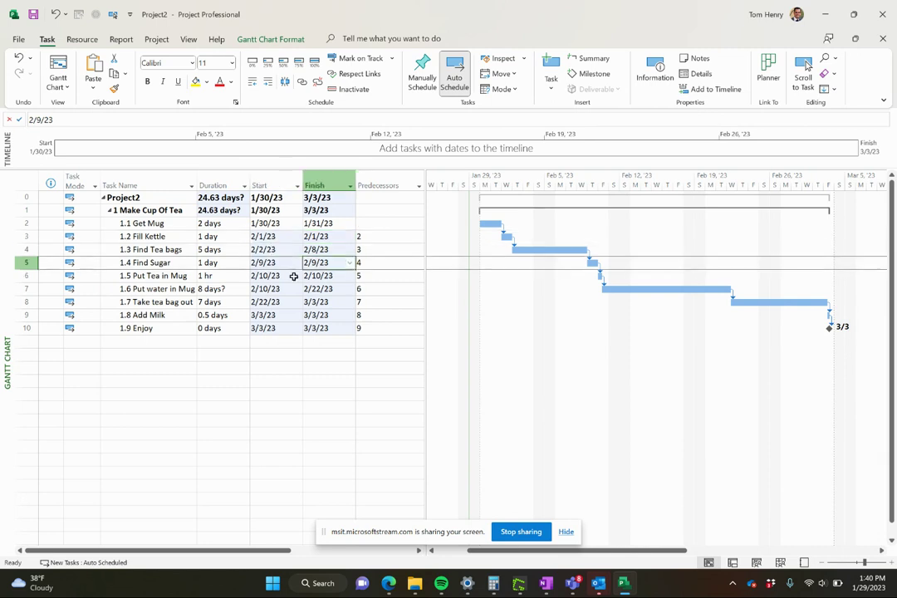
click(299, 276)
click(308, 276)
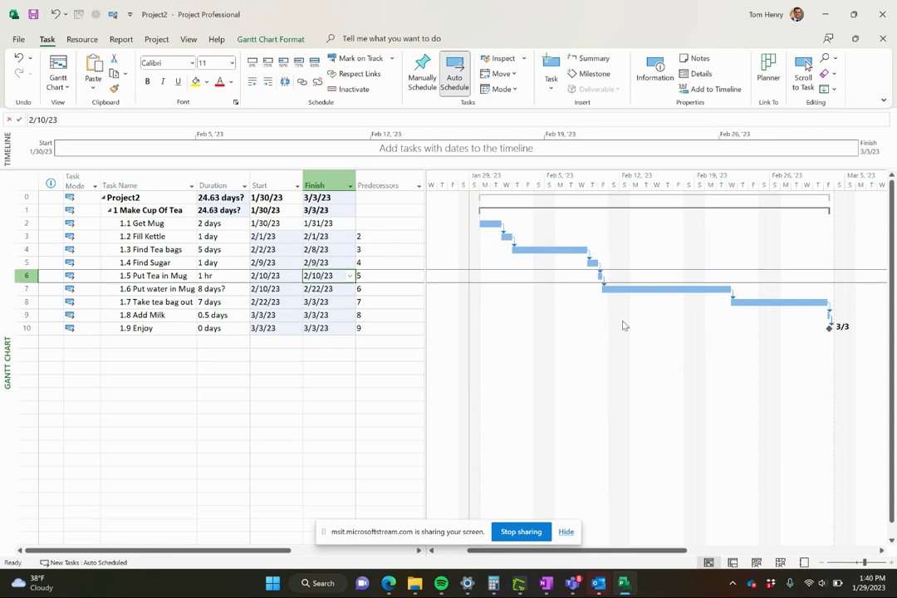
Step: Hide the outline numbers and the project summary task
scroll(595, 297, right, 3)
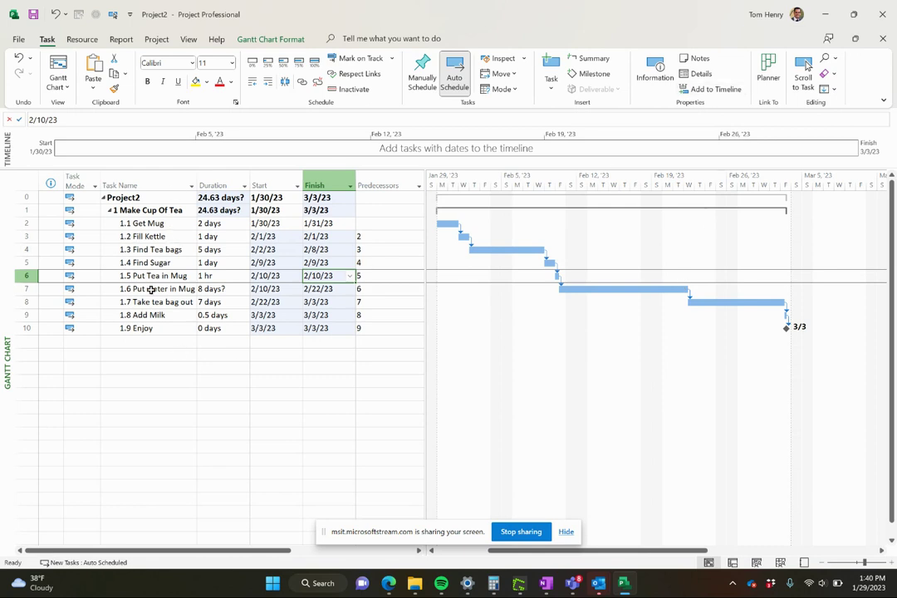
click(272, 39)
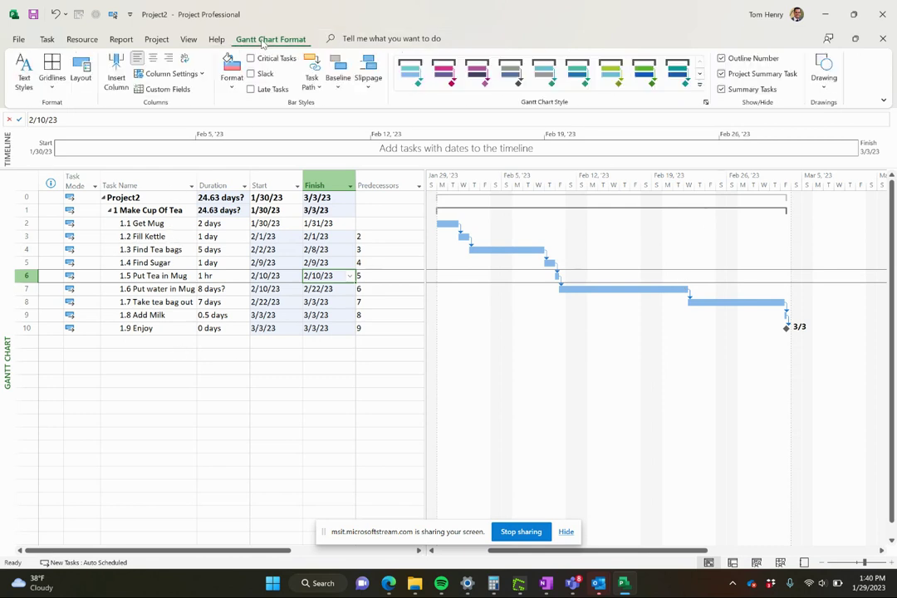
click(756, 59)
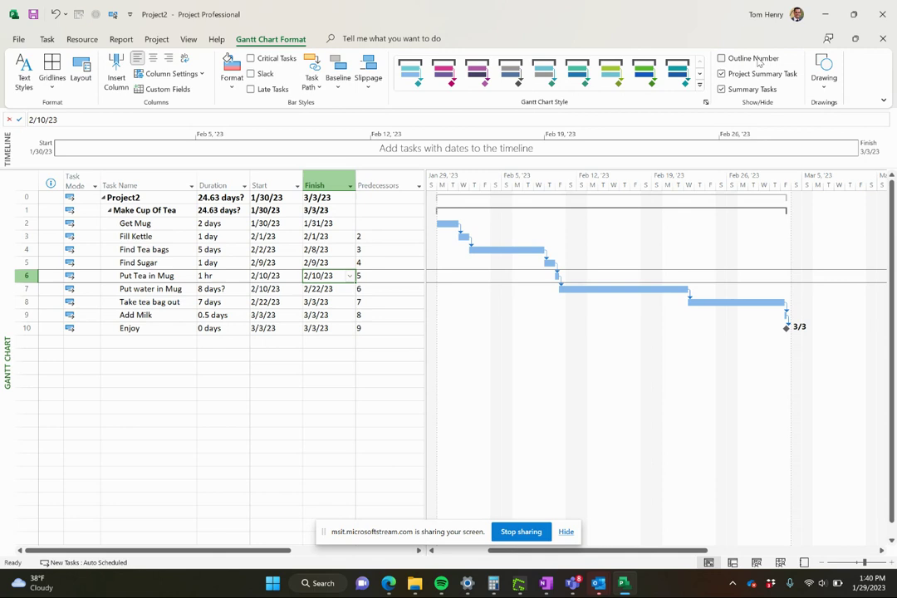
click(752, 74)
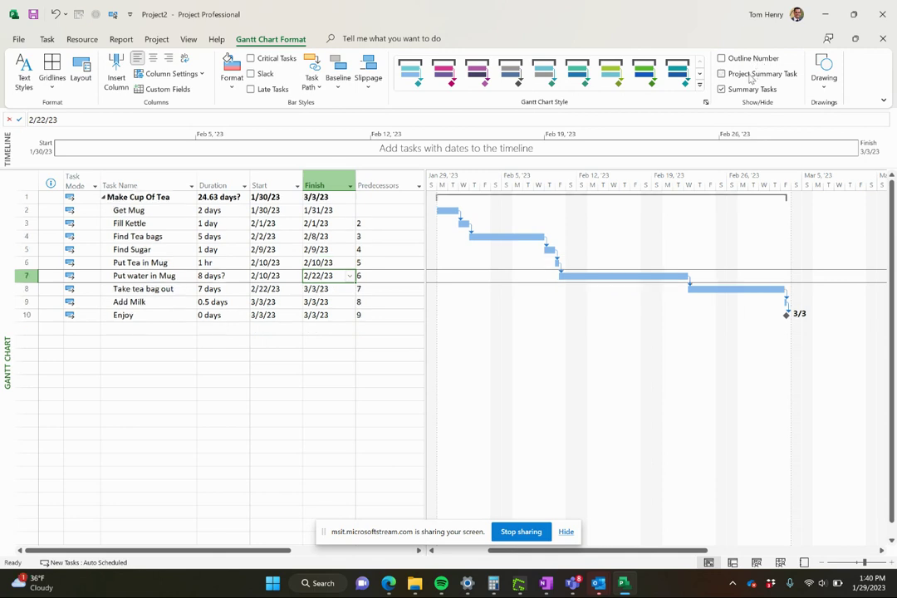
Step: Give the text style of Summary Tasks a light blue background color
click(104, 341)
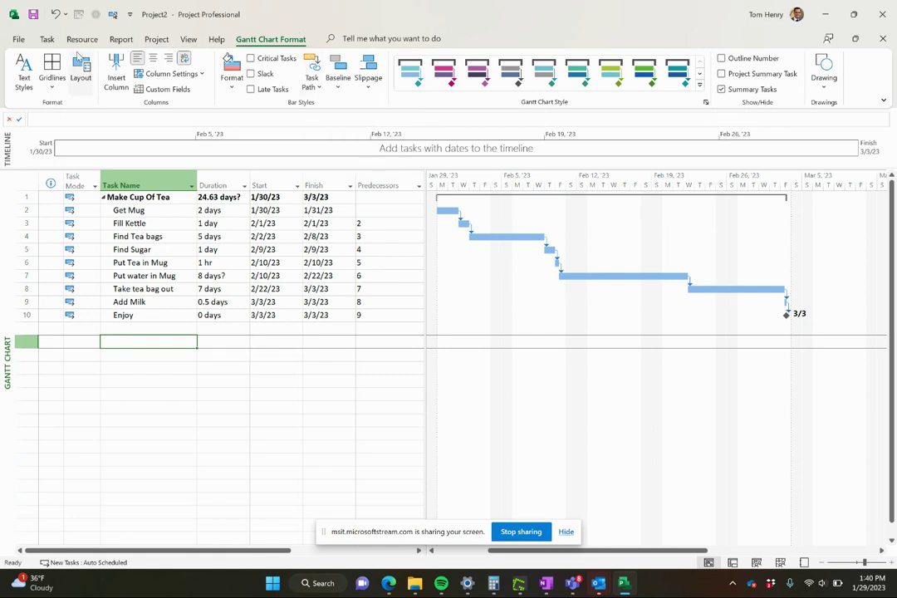
click(24, 67)
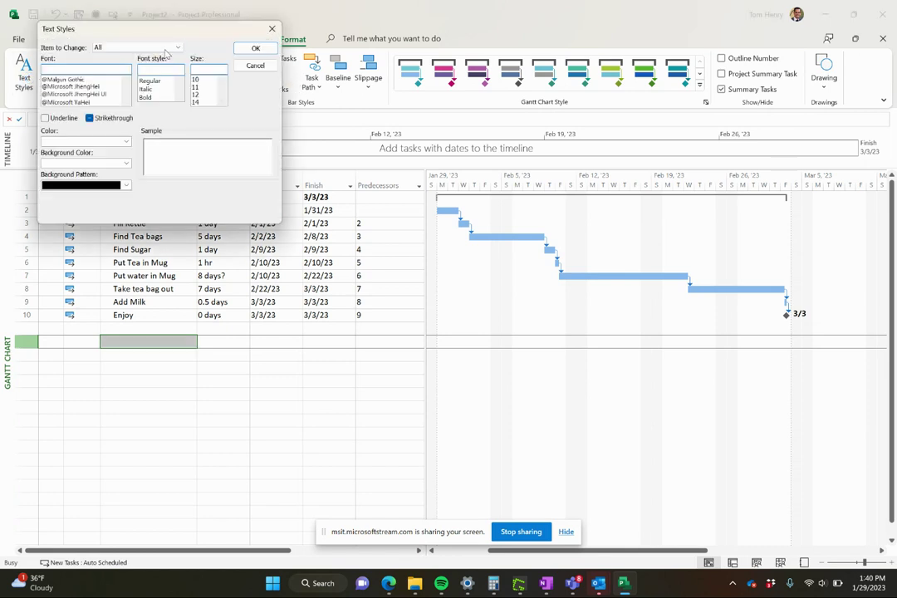
click(171, 47)
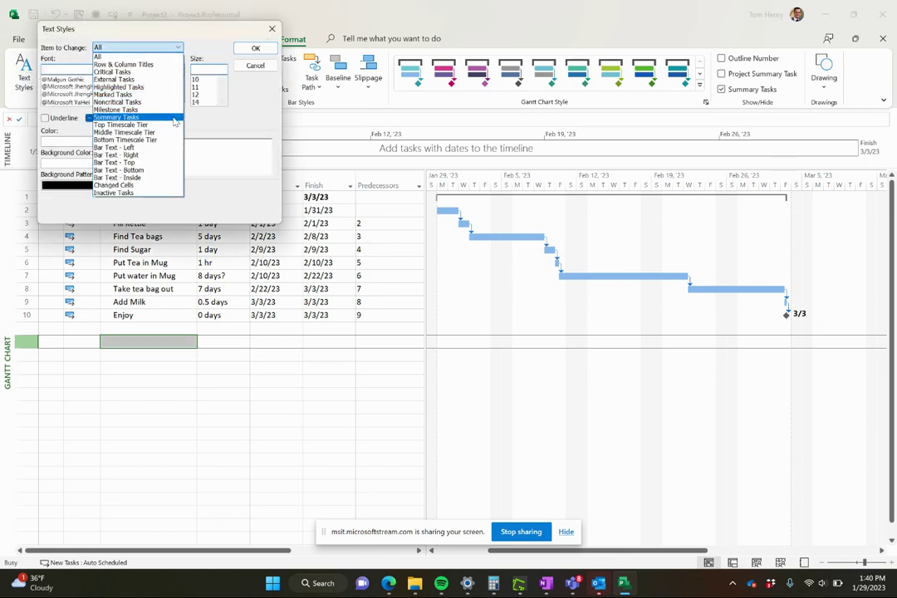
click(174, 120)
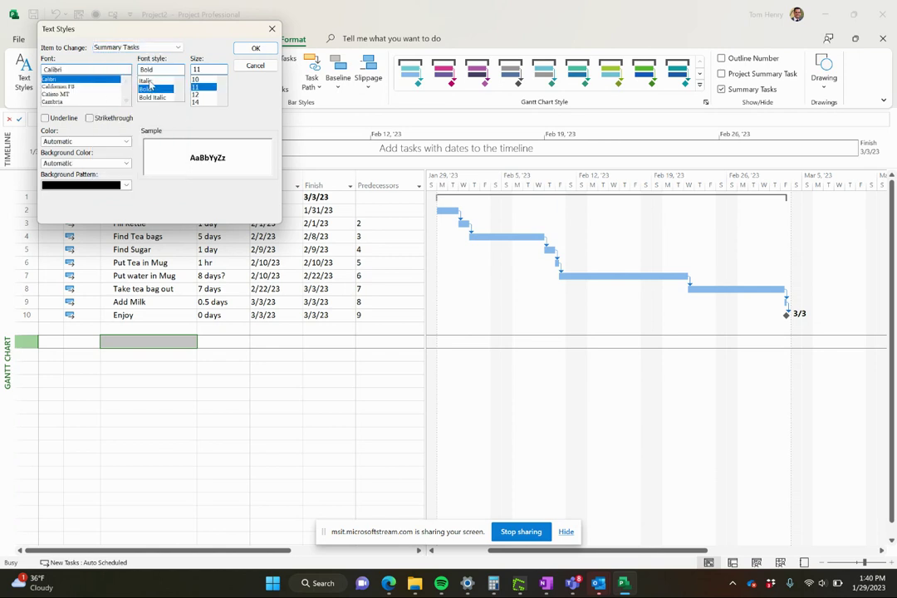
click(124, 164)
click(88, 220)
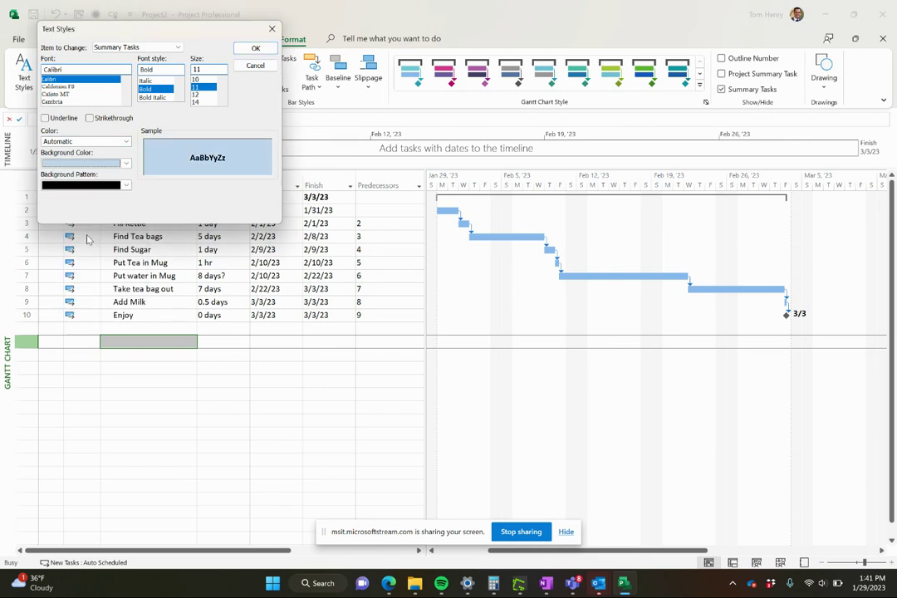
click(243, 51)
click(240, 261)
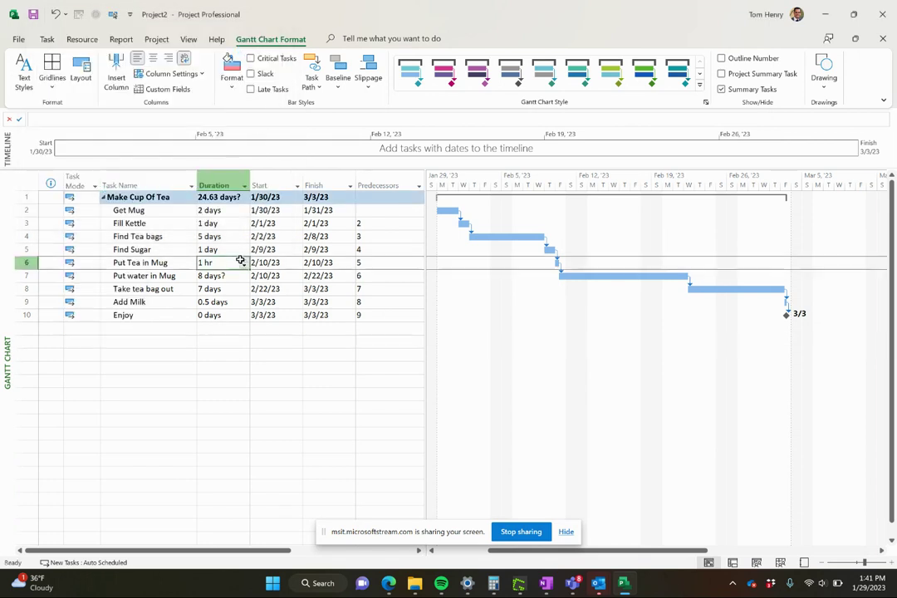
Step: Give the text style of Milestone Tasks a light orange background color
click(160, 316)
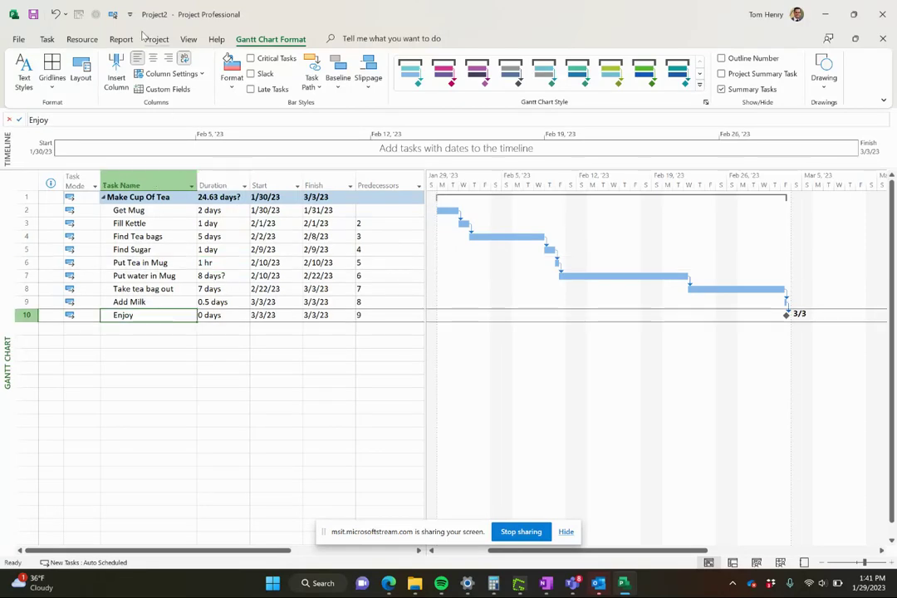
click(24, 71)
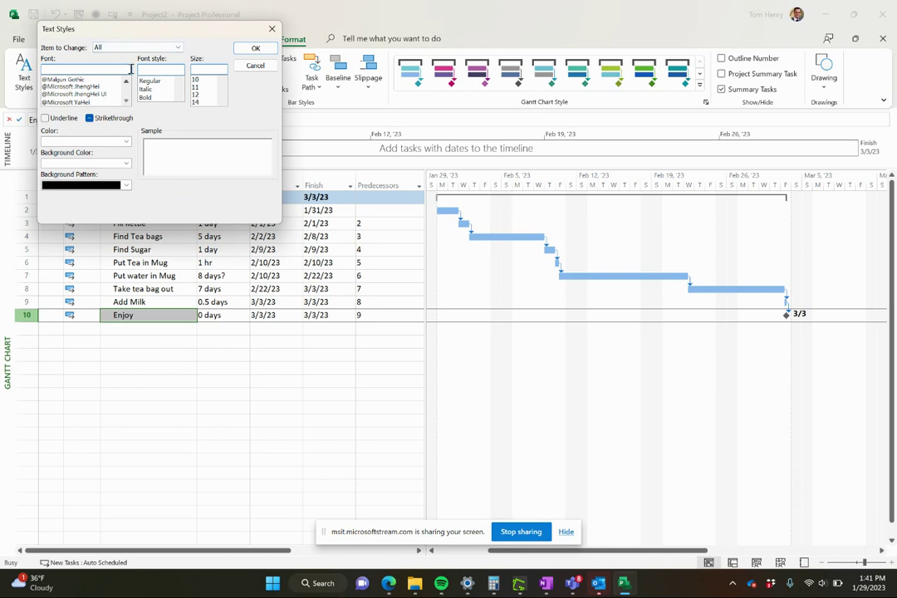
click(135, 48)
click(116, 109)
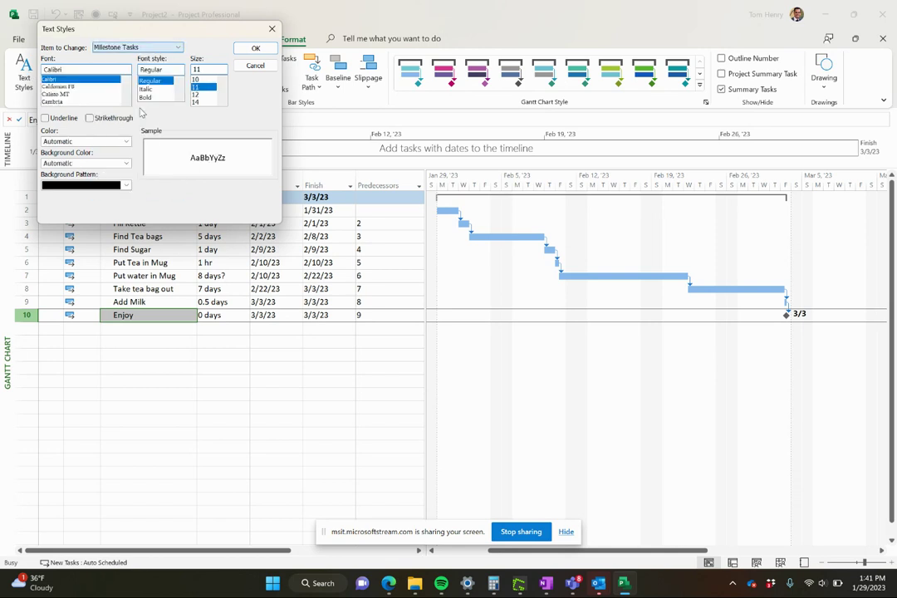
click(126, 164)
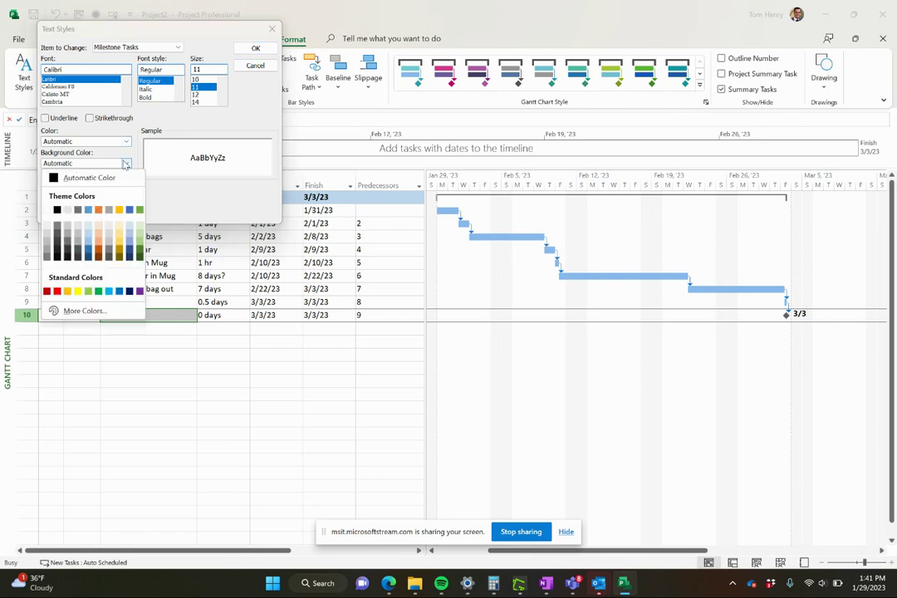
click(99, 229)
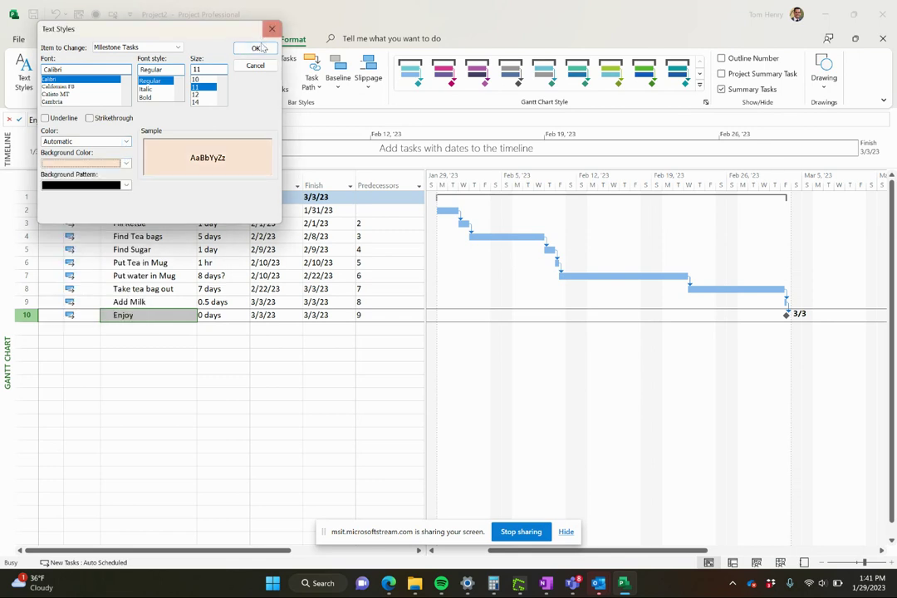
click(255, 48)
click(216, 275)
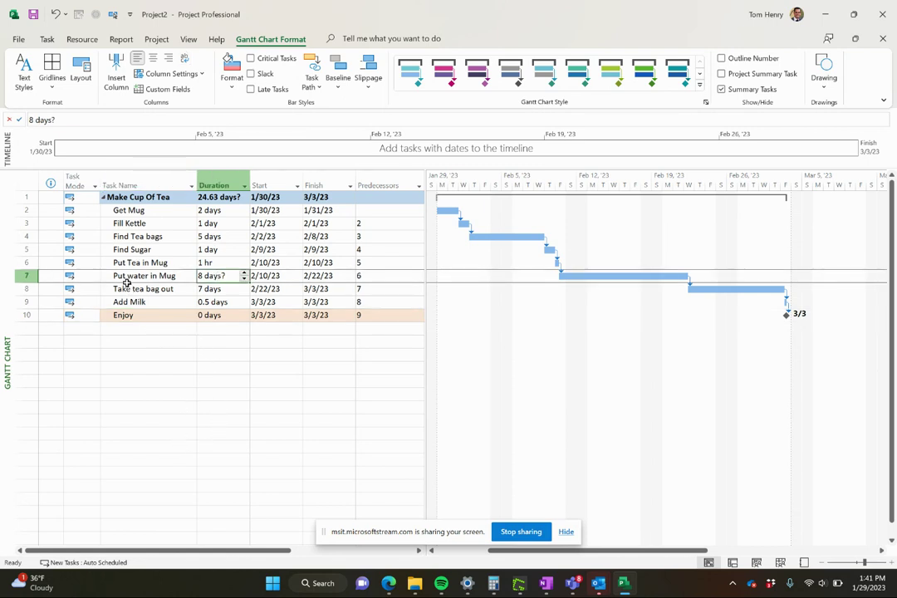
Step: Collapse and re-expand the subtasks under Make Cup Of Tea
right_click(104, 199)
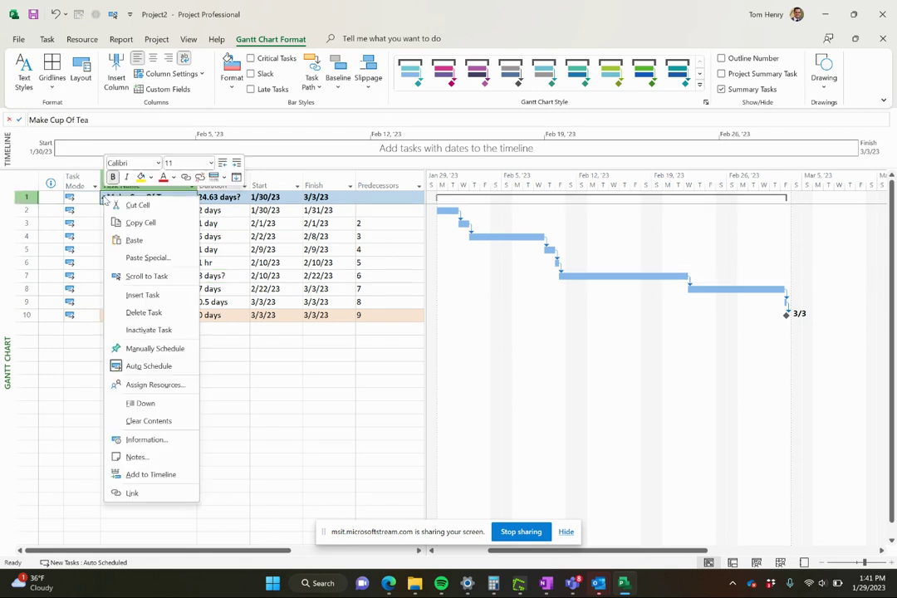
click(103, 200)
click(104, 198)
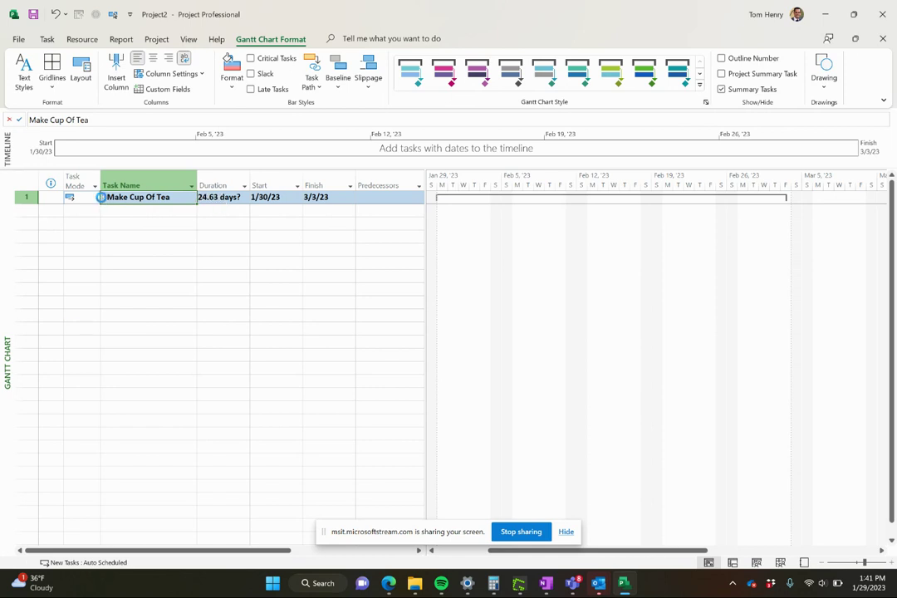
click(103, 198)
Step: Outdent the Enjoy milestone to the same outline level as Make Cup Of Tea
click(131, 313)
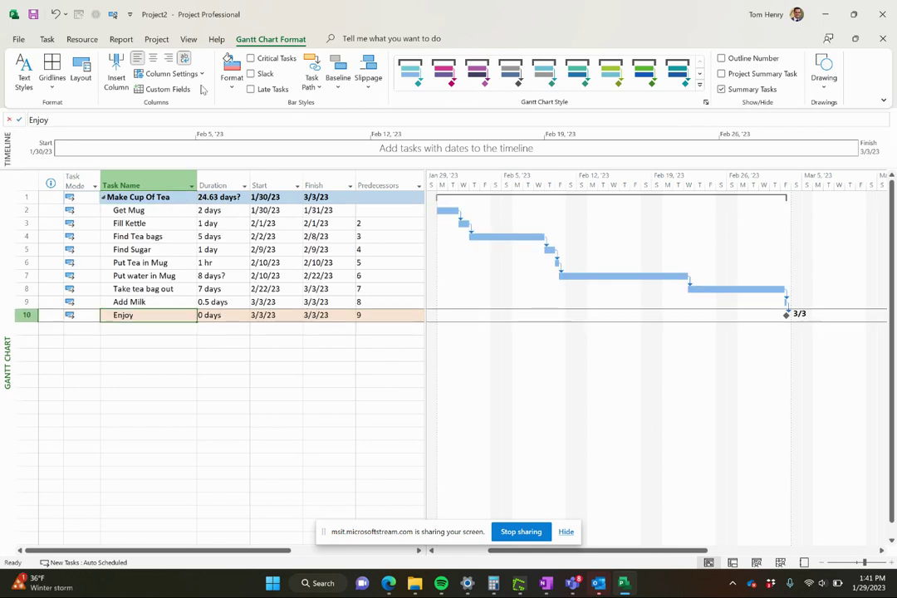
click(47, 40)
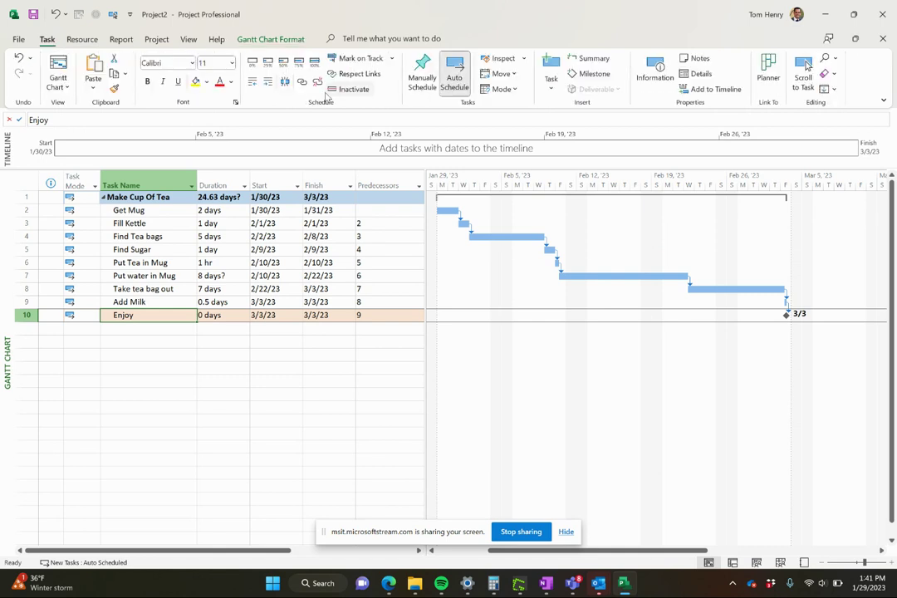
click(253, 80)
Step: Collapse and re-expand Make Cup Of Tea to check the outline with Enjoy outside the group
click(104, 197)
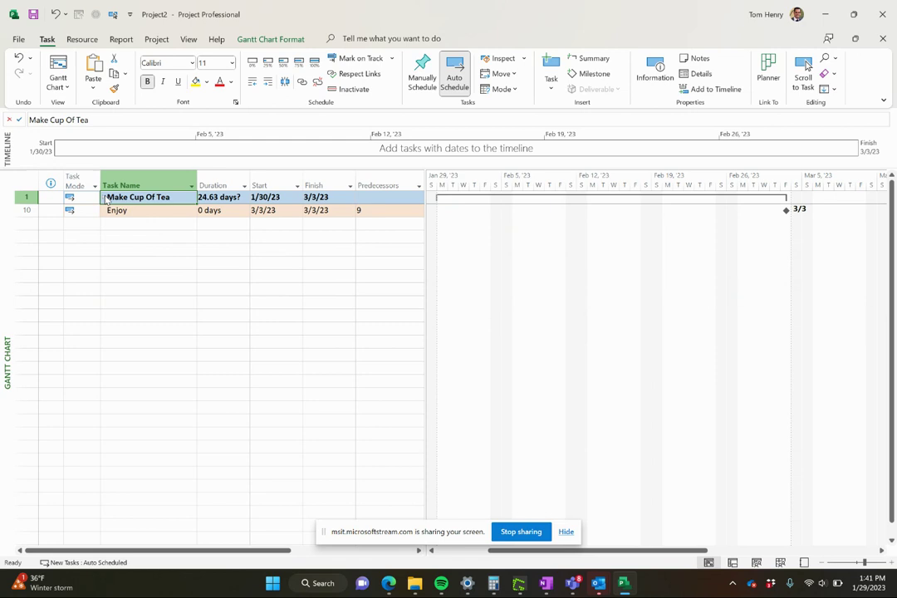
click(104, 198)
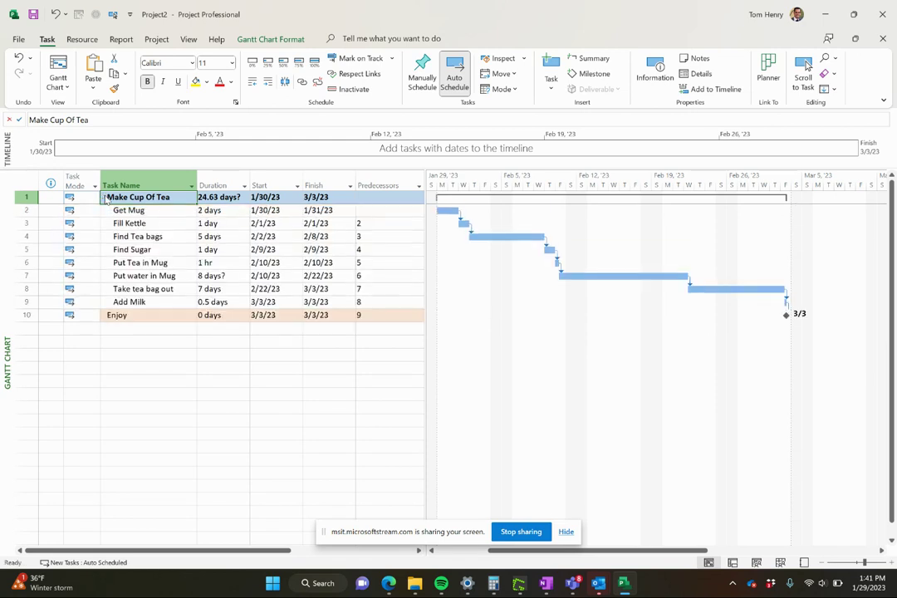
click(104, 197)
click(104, 197)
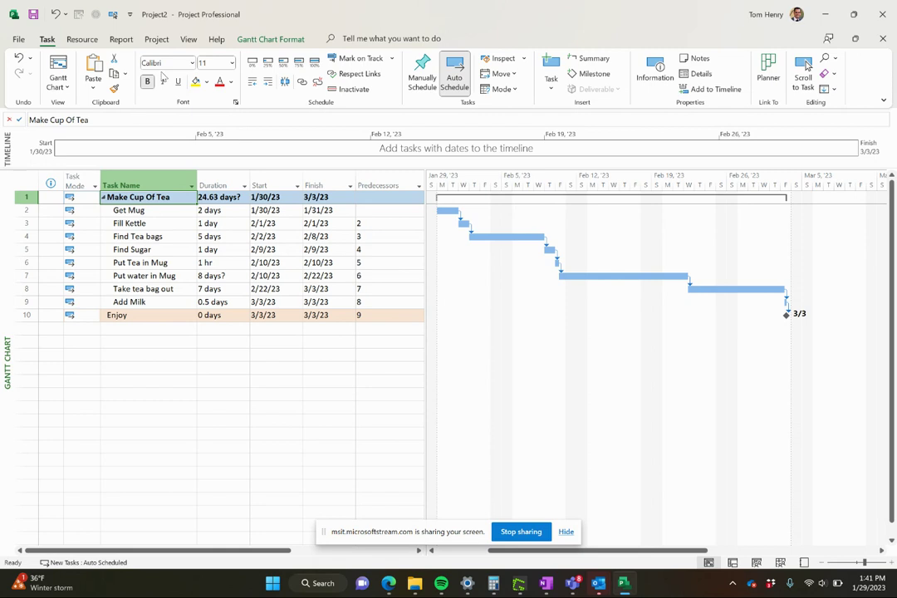
Step: Collapse the whole task list to its top outline level and expand the Make Cup Of Tea subtasks again
click(190, 39)
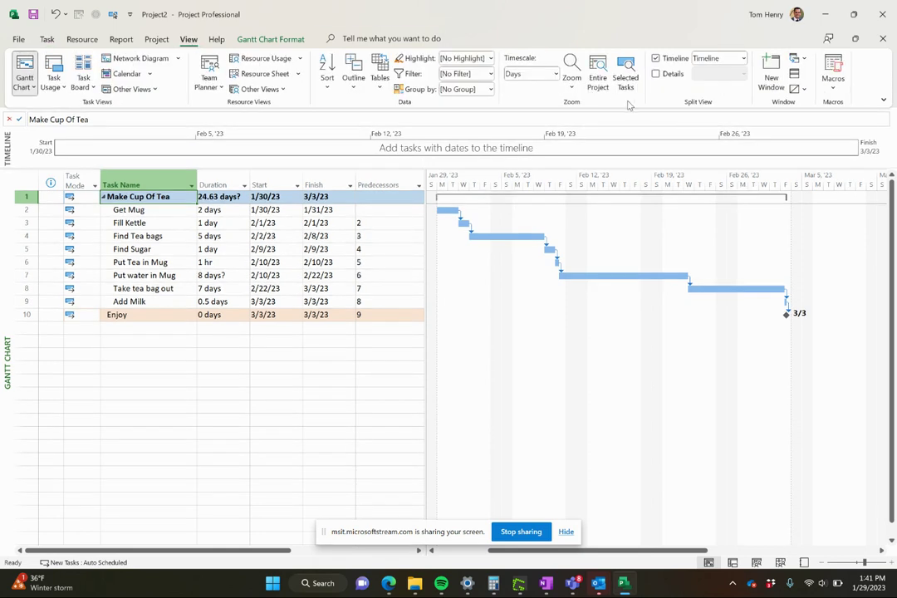
click(328, 78)
click(353, 78)
click(352, 81)
click(372, 158)
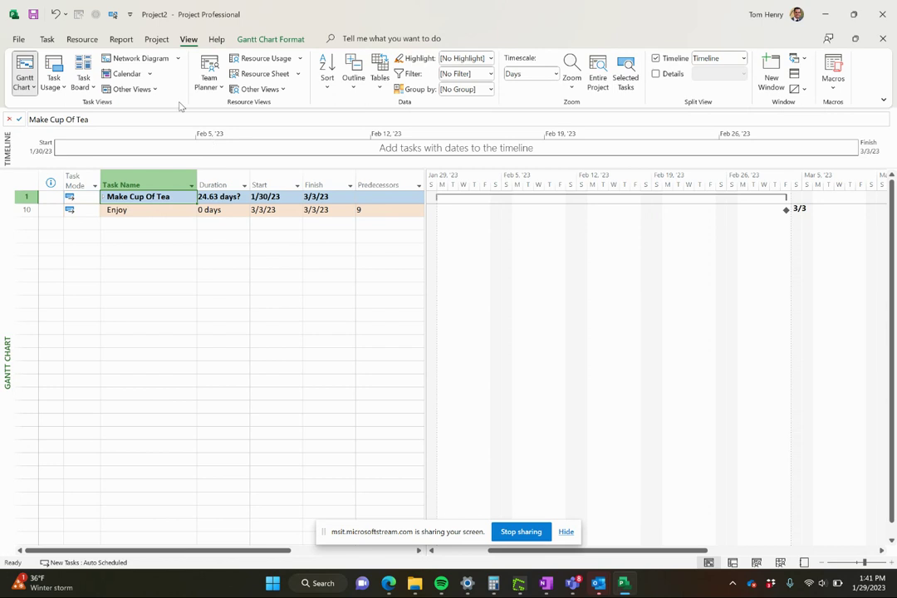
click(103, 198)
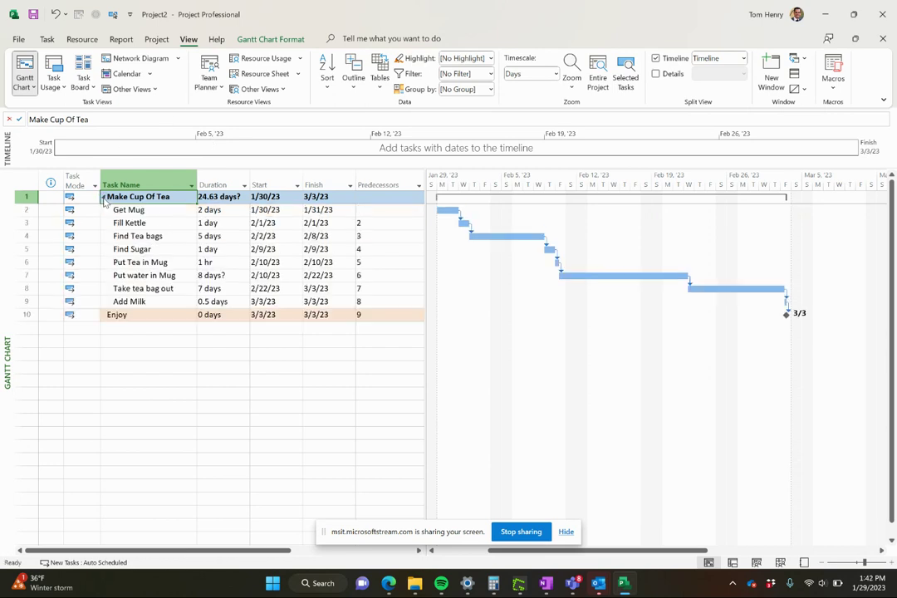
Step: Switch from the Gantt Chart to the Resource Sheet view
click(141, 249)
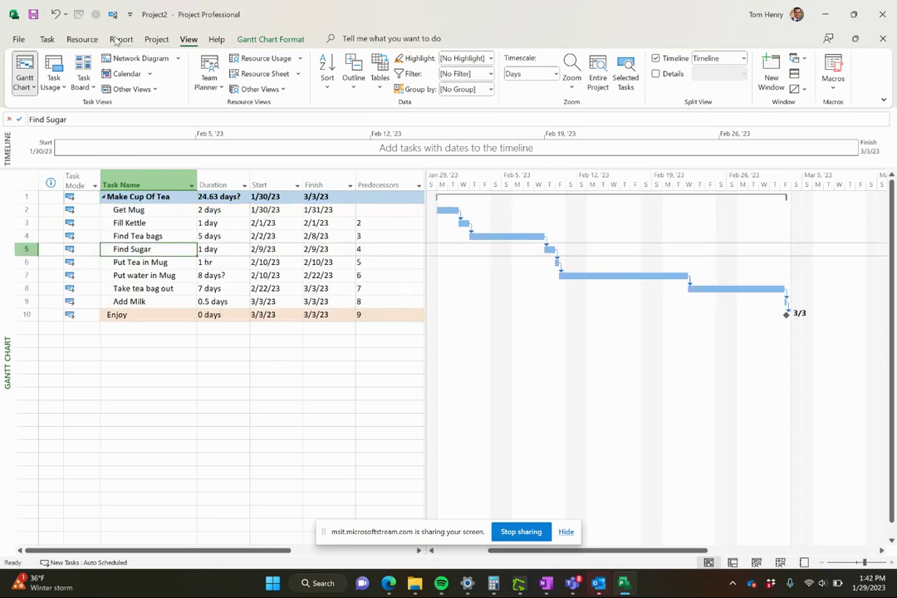
click(86, 40)
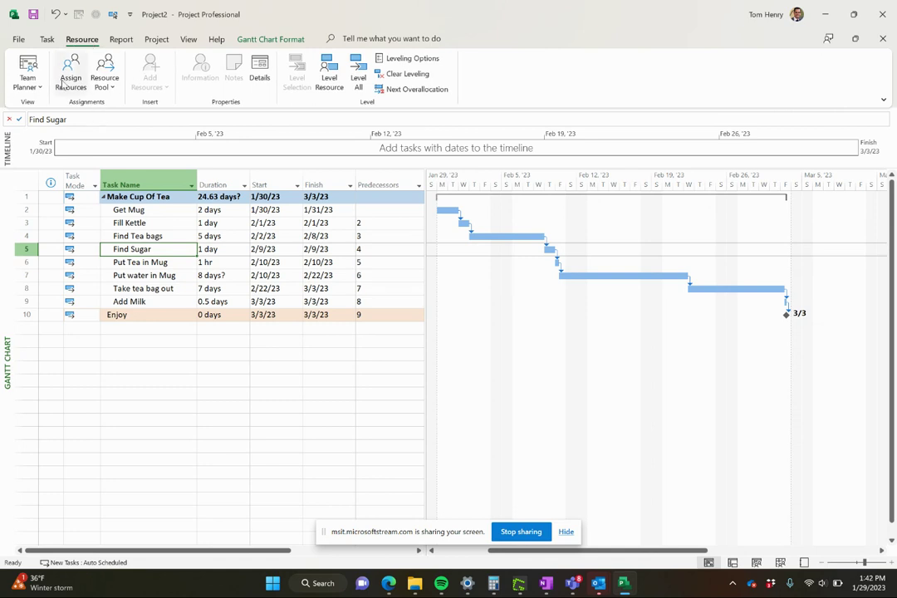
click(188, 39)
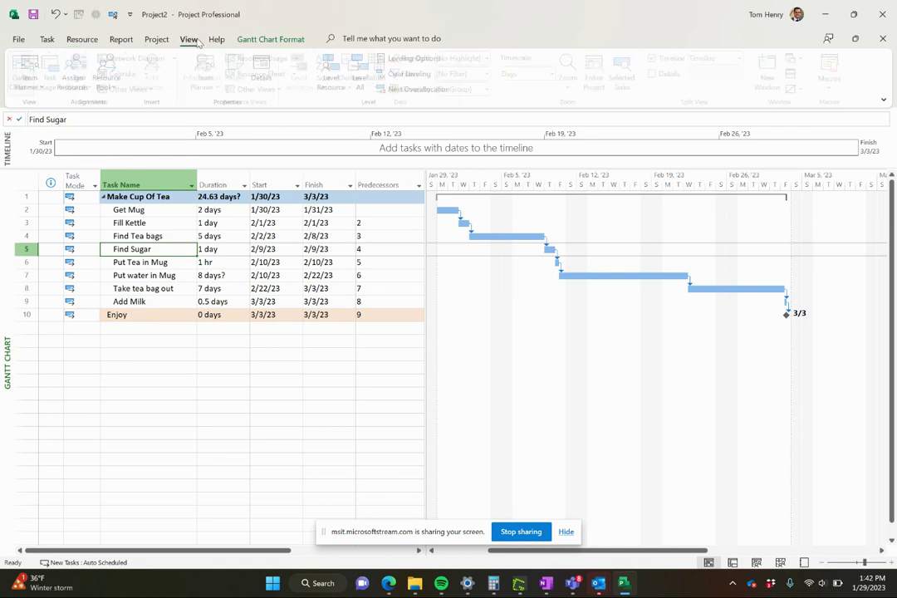
click(258, 75)
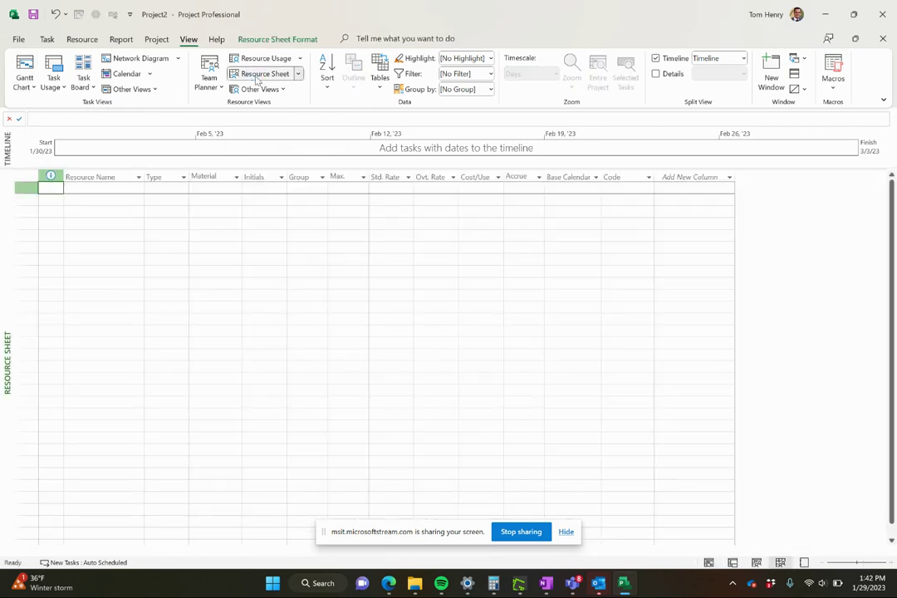
Step: Add the four people's first names as work resources in the first four rows of the resource sheet
click(107, 191)
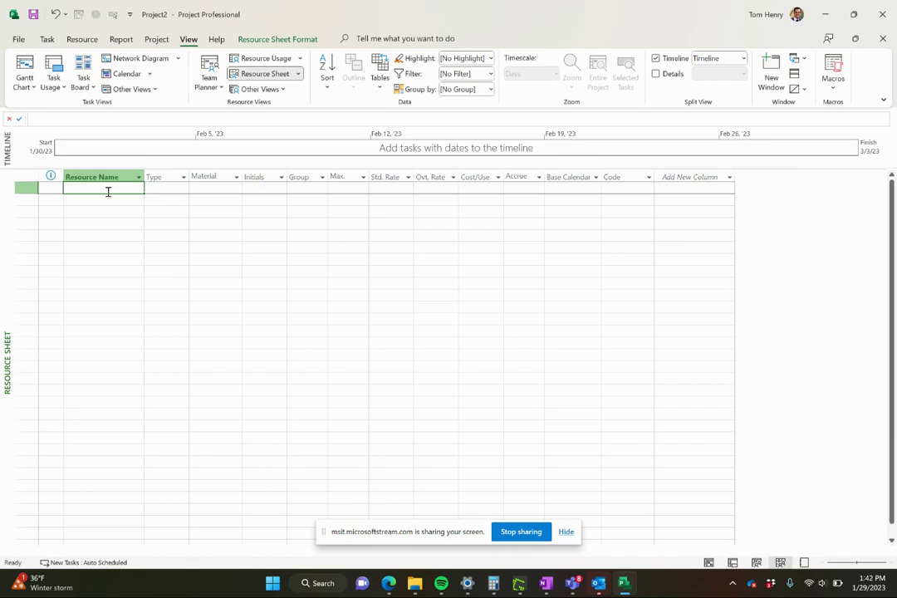
text(Tom)
key(Return)
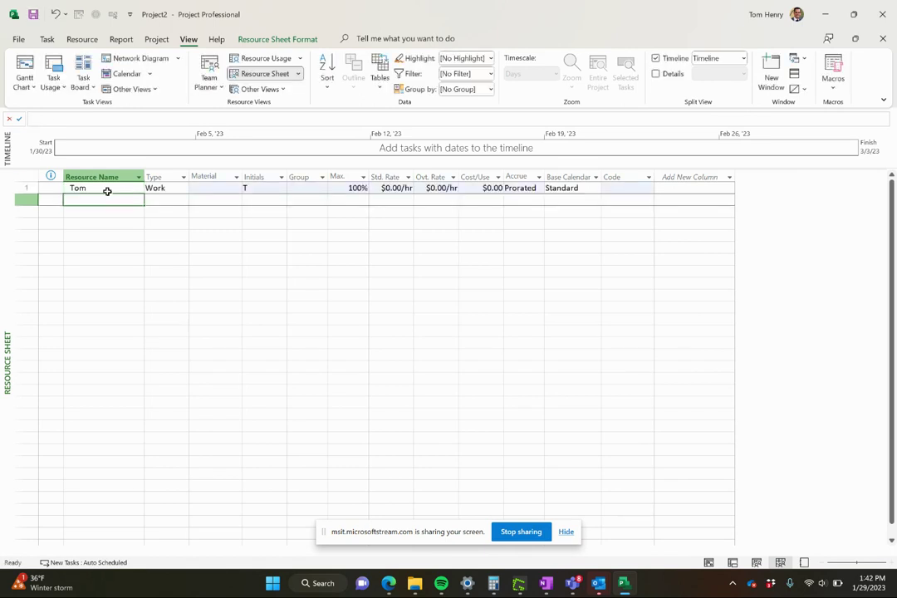
text(Mary)
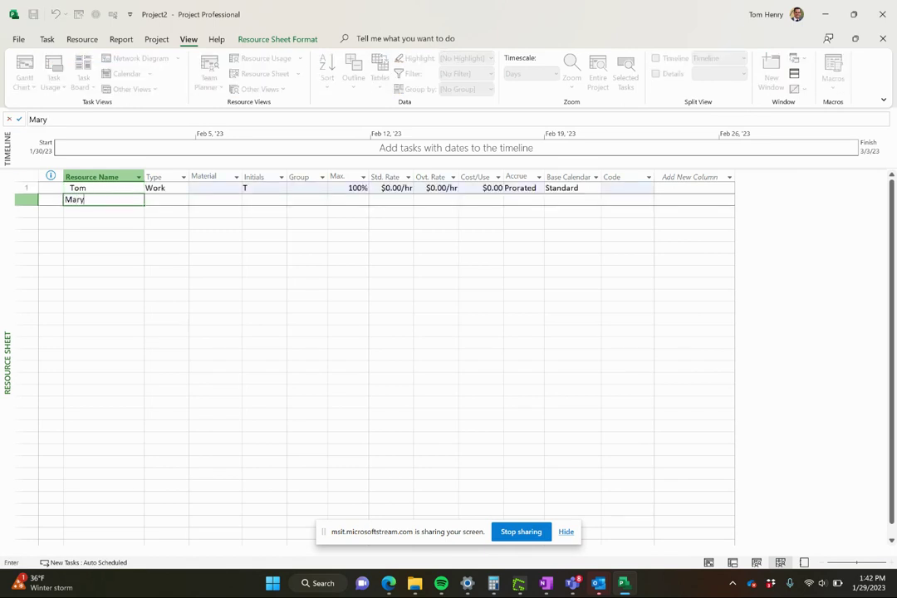
key(Return)
text(Addi)
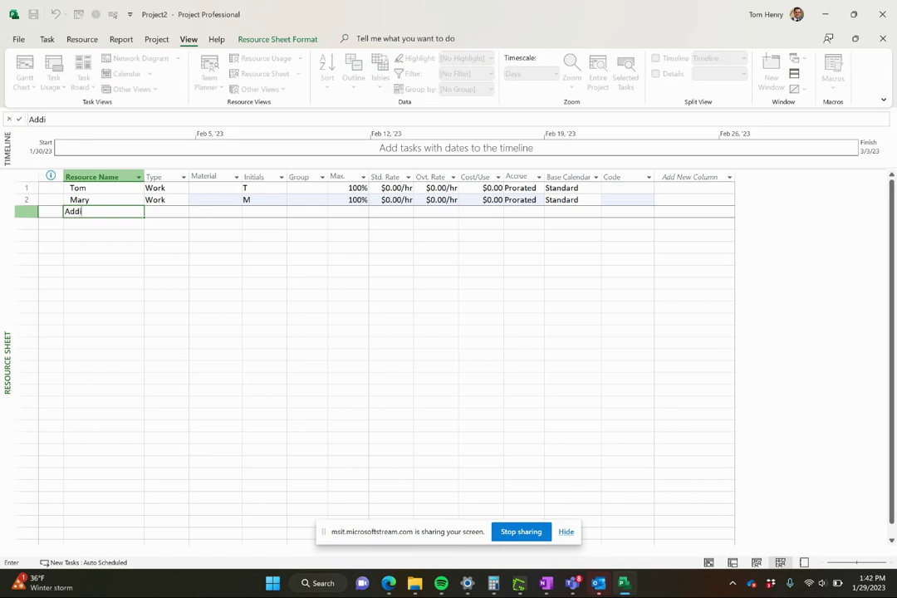
text(son)
key(Return)
text(Scarl)
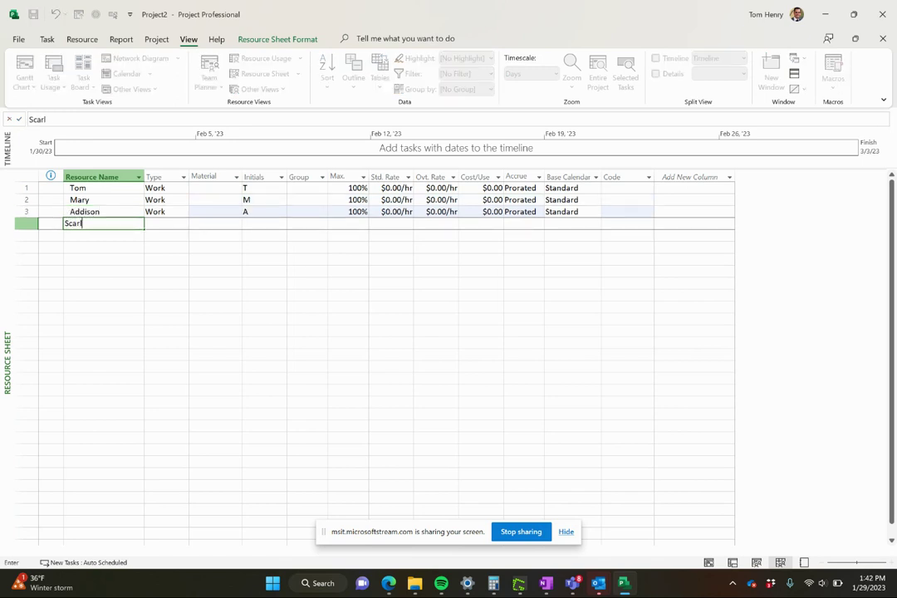
text(et)
click(81, 340)
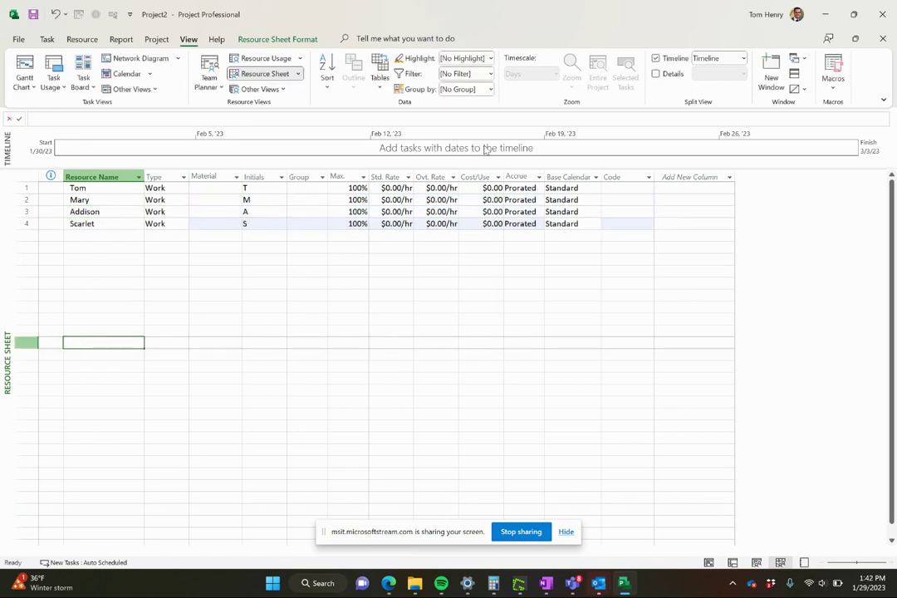
Step: Set the standard rate of all four people to $60.00/hr
click(391, 187)
text(60)
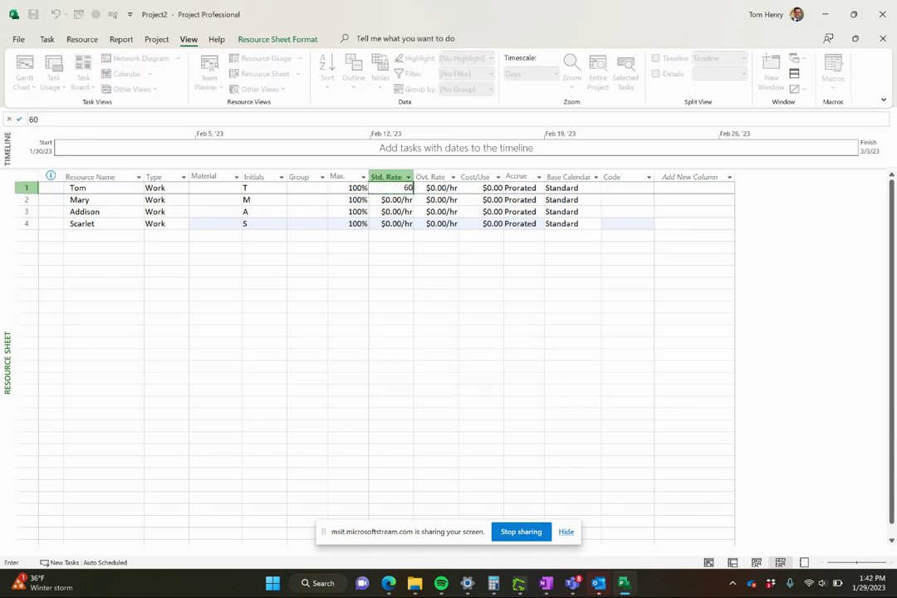
key(Return)
text(60)
key(Return)
text(60)
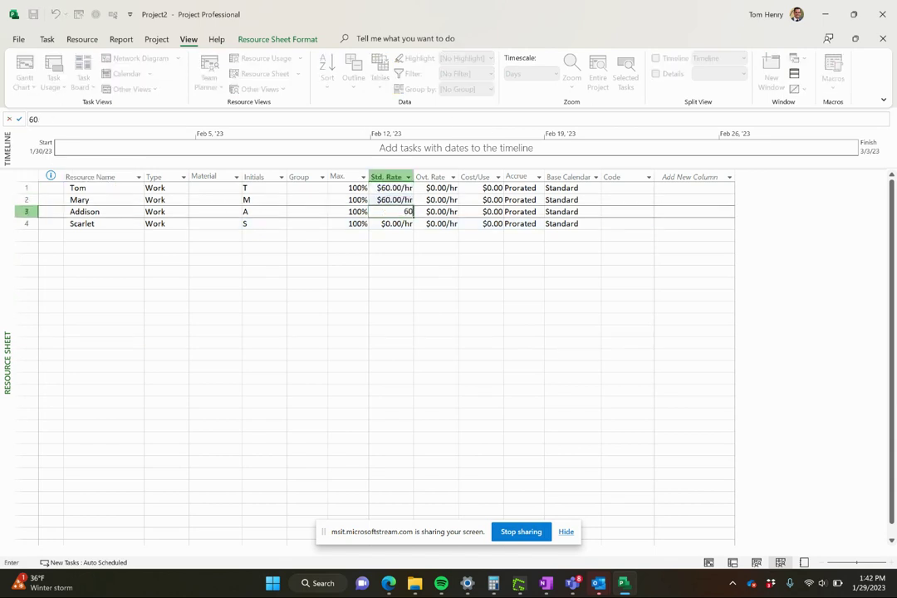
key(Return)
text(60)
key(Return)
click(464, 200)
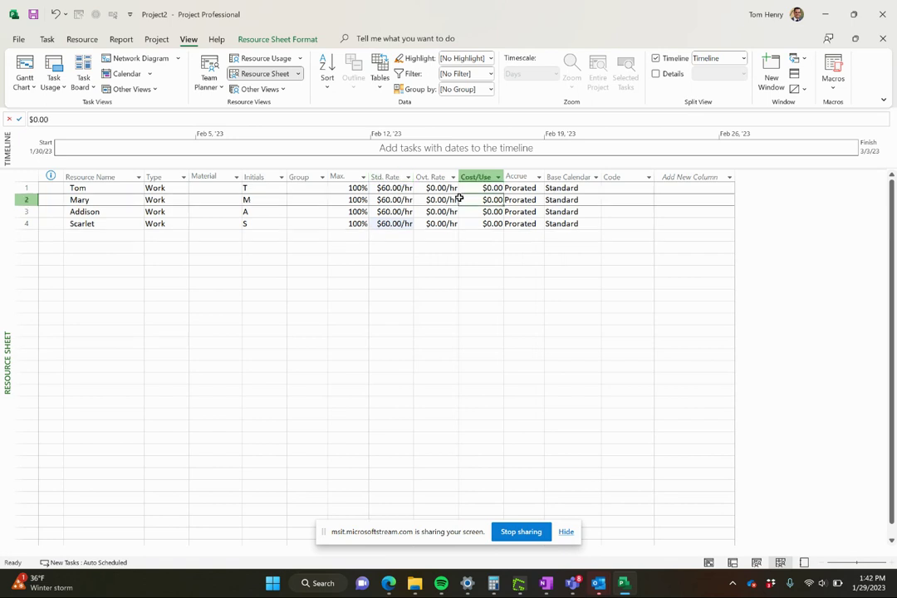
click(568, 199)
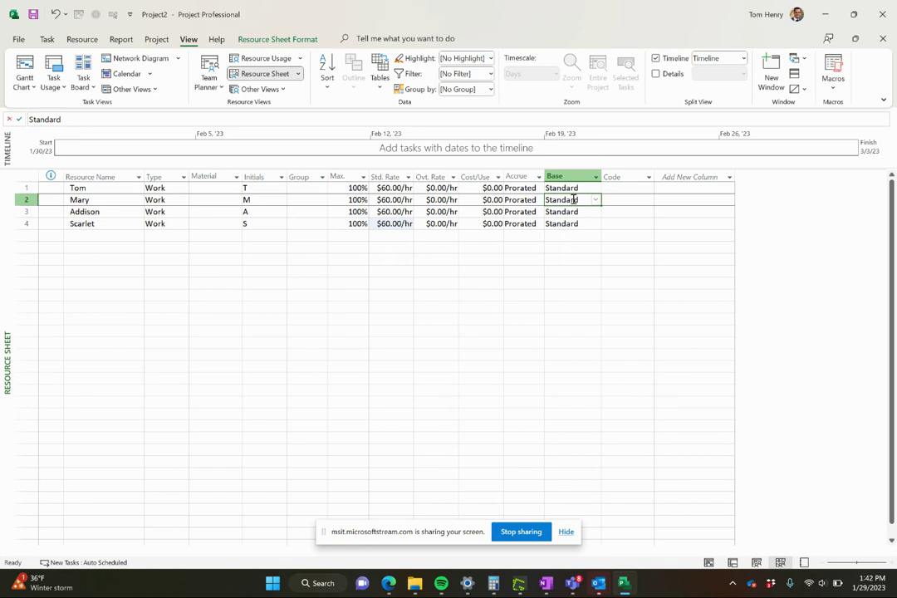
click(529, 258)
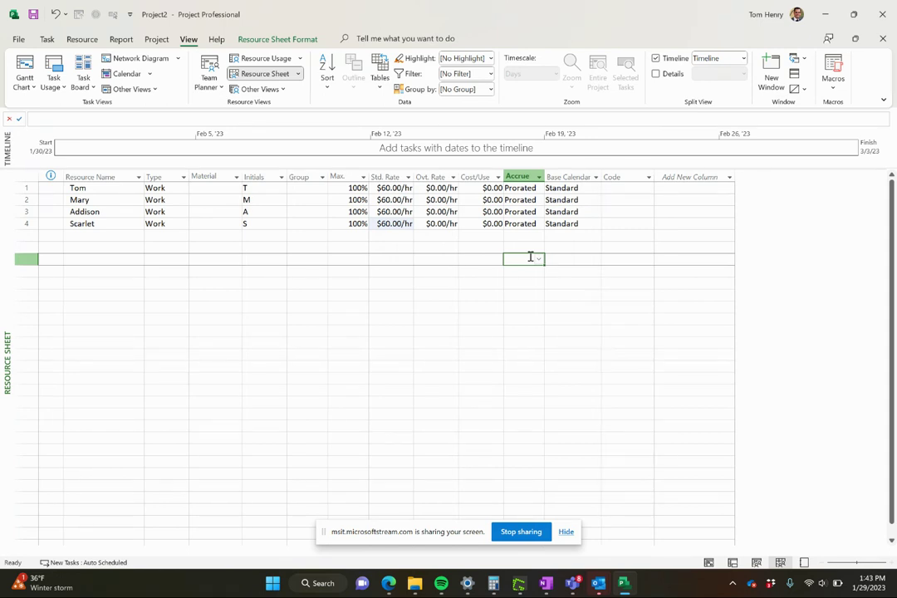
click(76, 188)
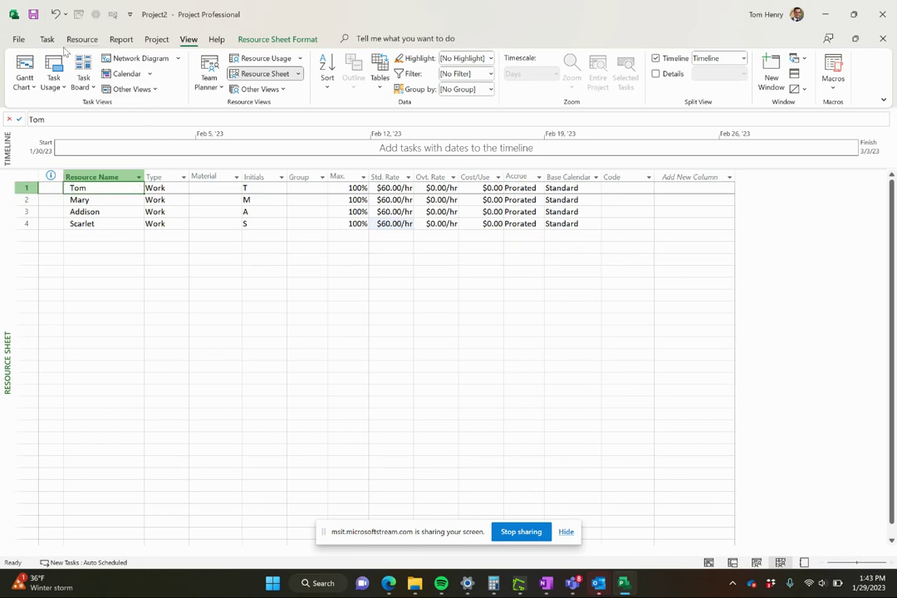
Step: Add Tea Bags and Milk as resources below the four people
click(94, 236)
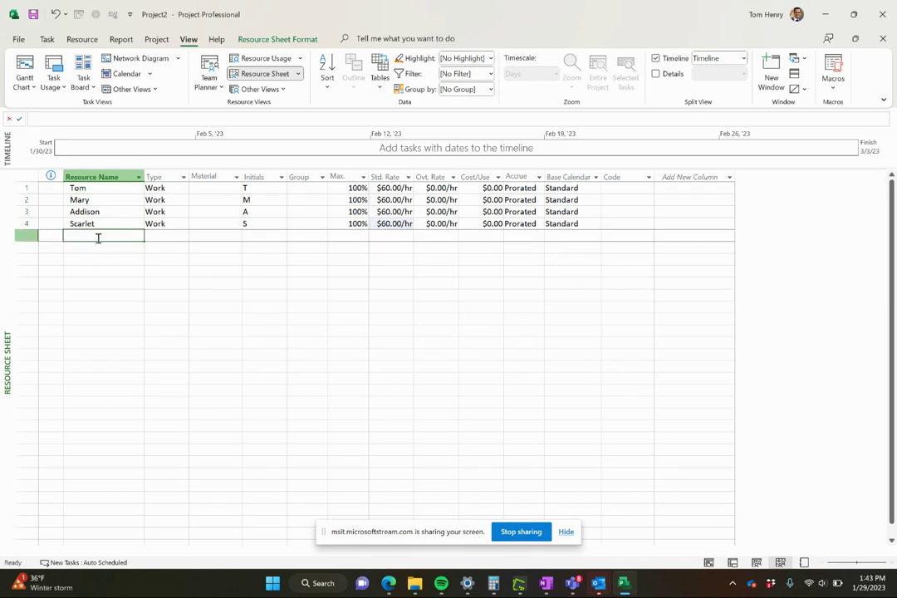
text(Tea Bags)
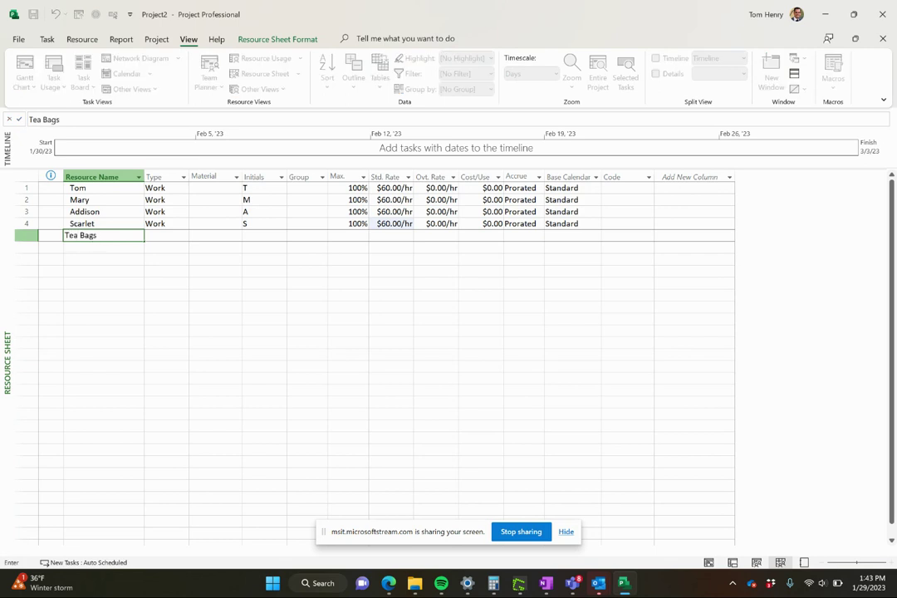
key(Return)
text(Mil)
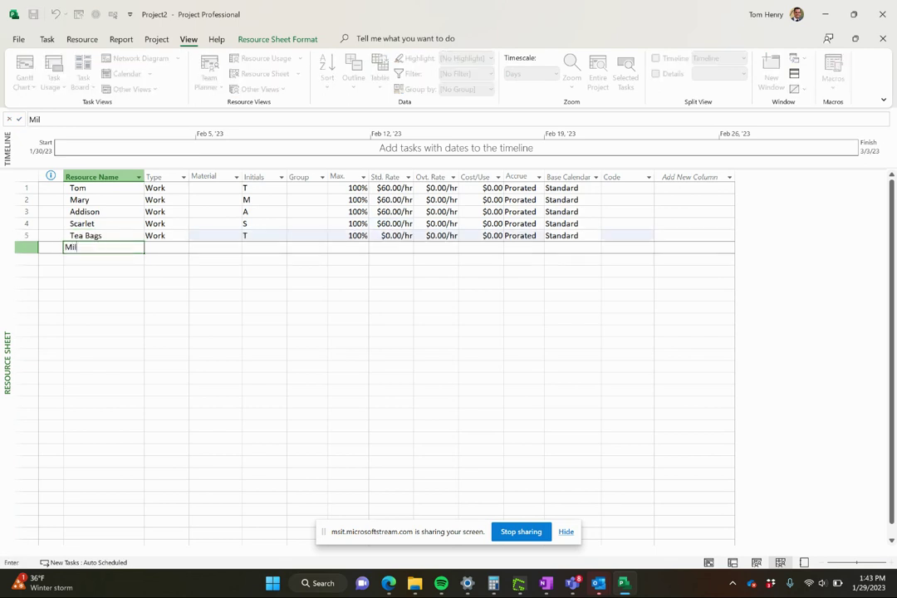
text(k)
click(157, 275)
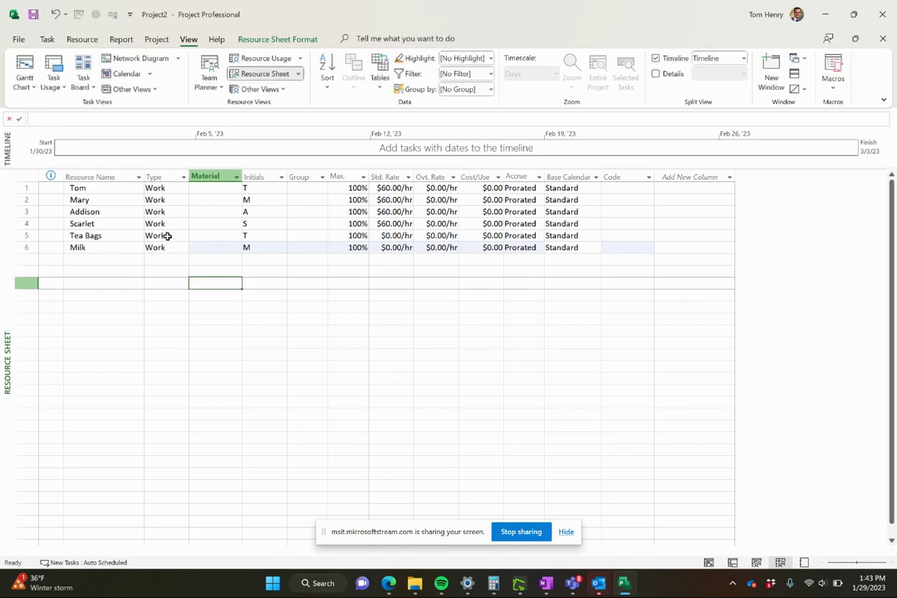
Step: Change the resource type of both Tea Bags and Milk to Cost
click(170, 236)
click(183, 235)
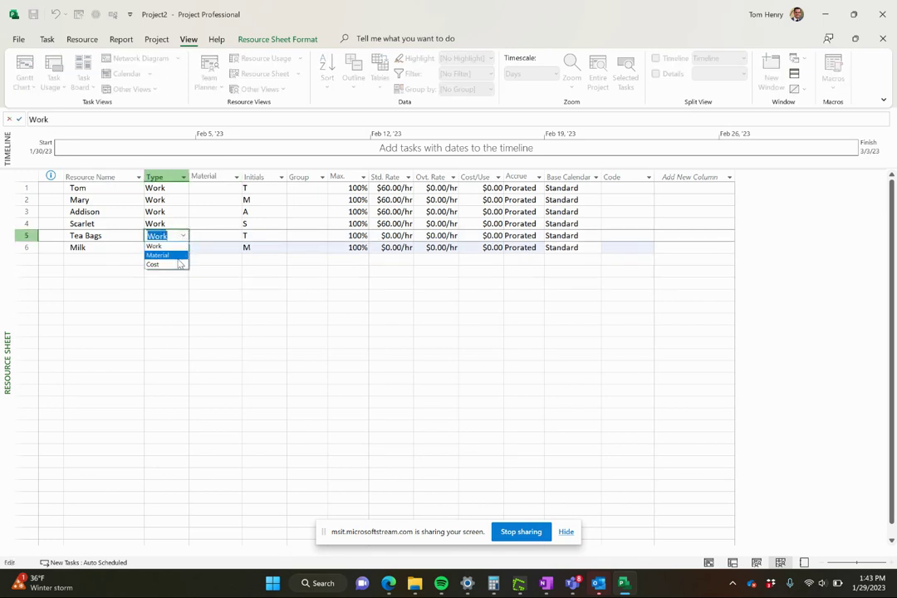
click(174, 264)
click(180, 247)
click(184, 247)
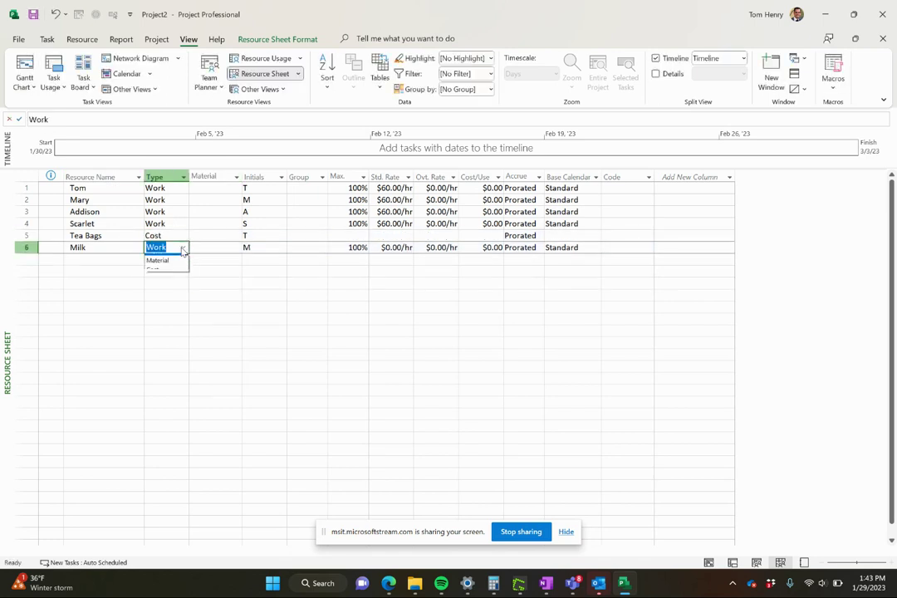
click(174, 276)
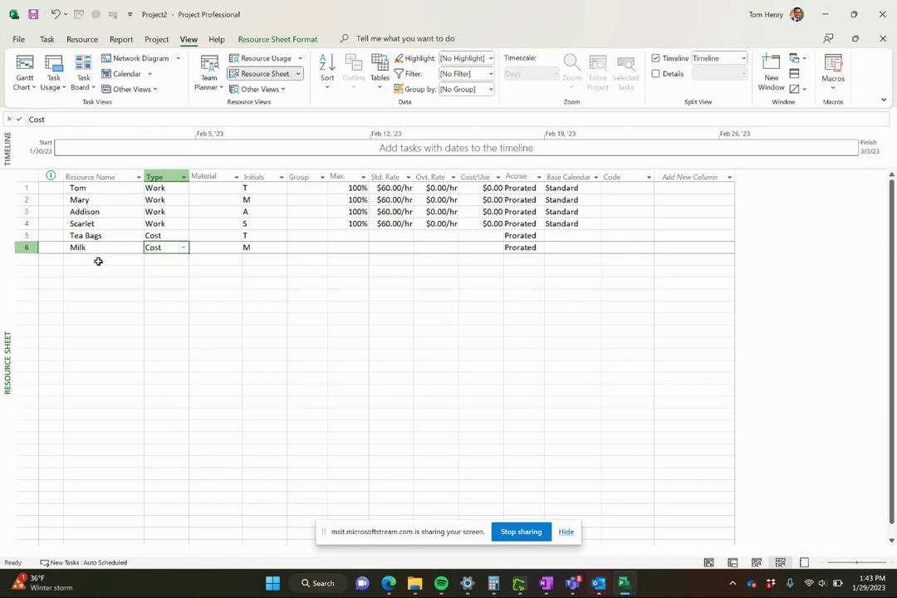
Step: Add a Water resource below Milk and set its type to Material
click(98, 258)
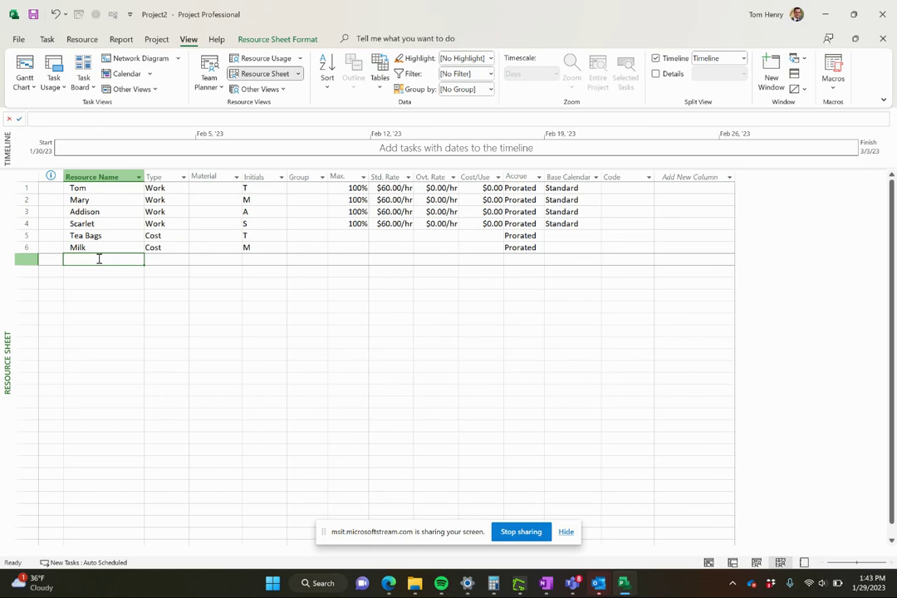
text(W)
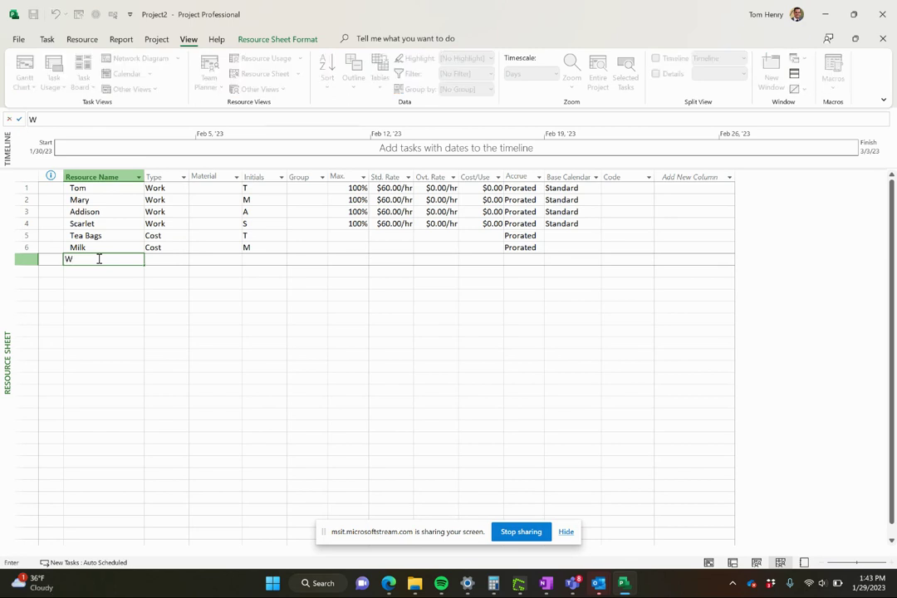
text(ater)
key(Tab)
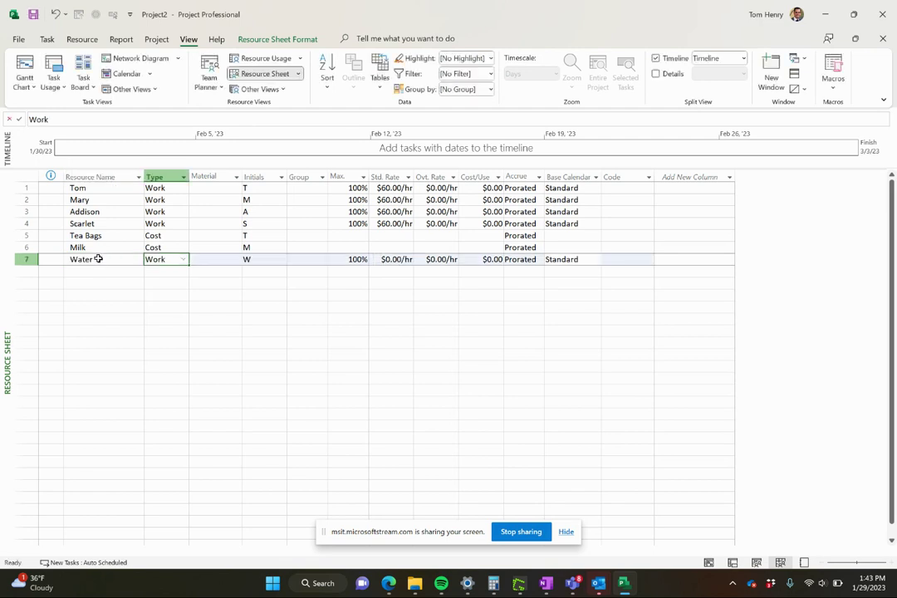
click(184, 260)
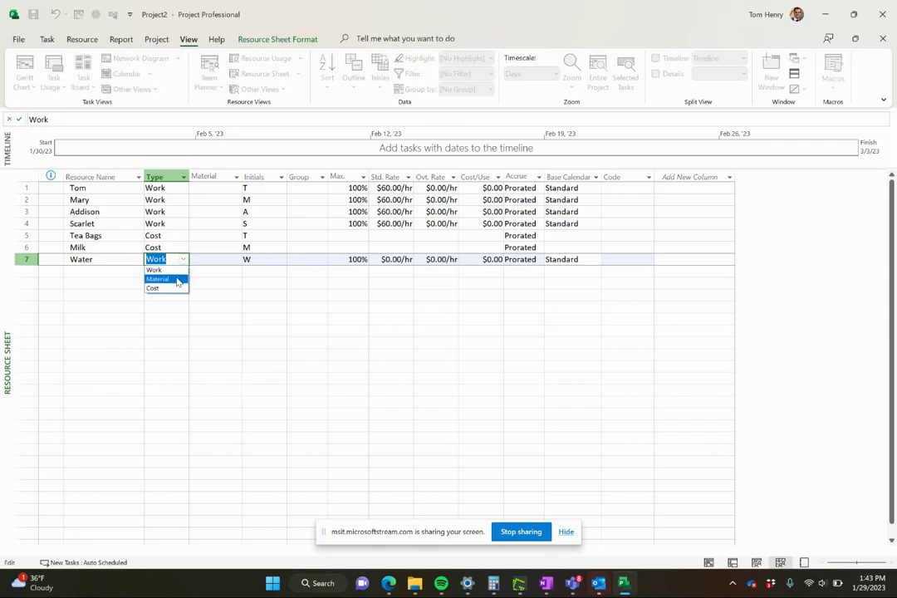
click(177, 281)
Step: Fit the Material Label column to its heading and enter SQFT as Water's material label
double_click(240, 178)
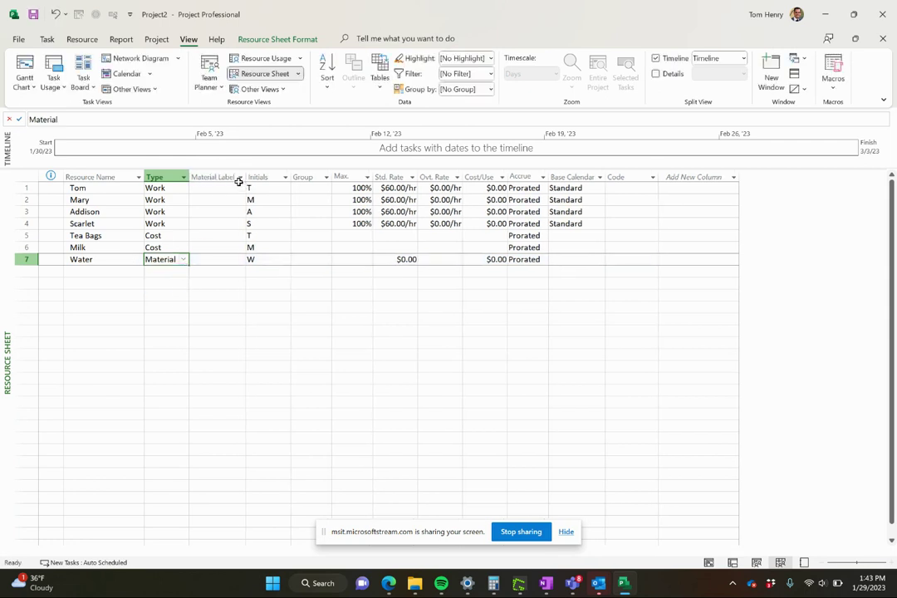
click(213, 260)
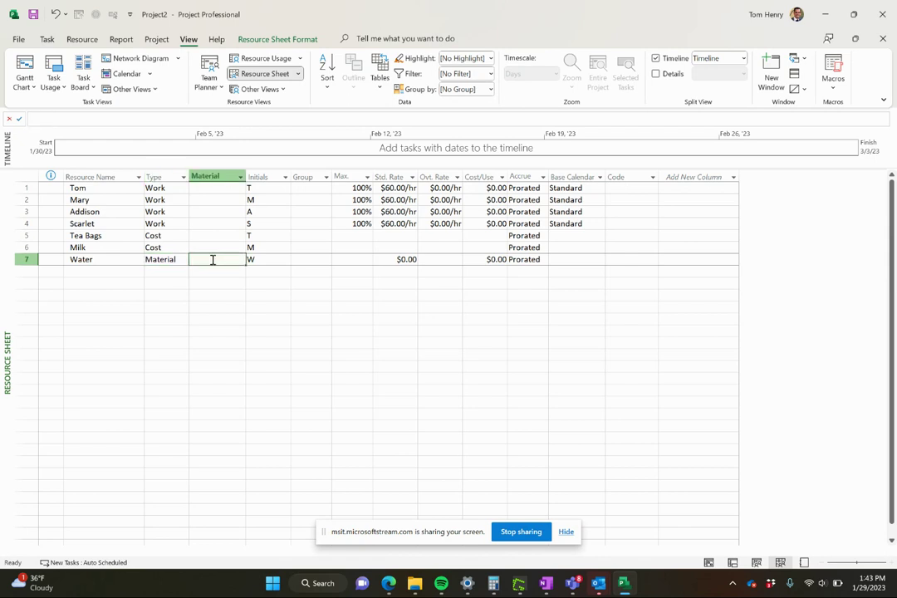
text(SQFT)
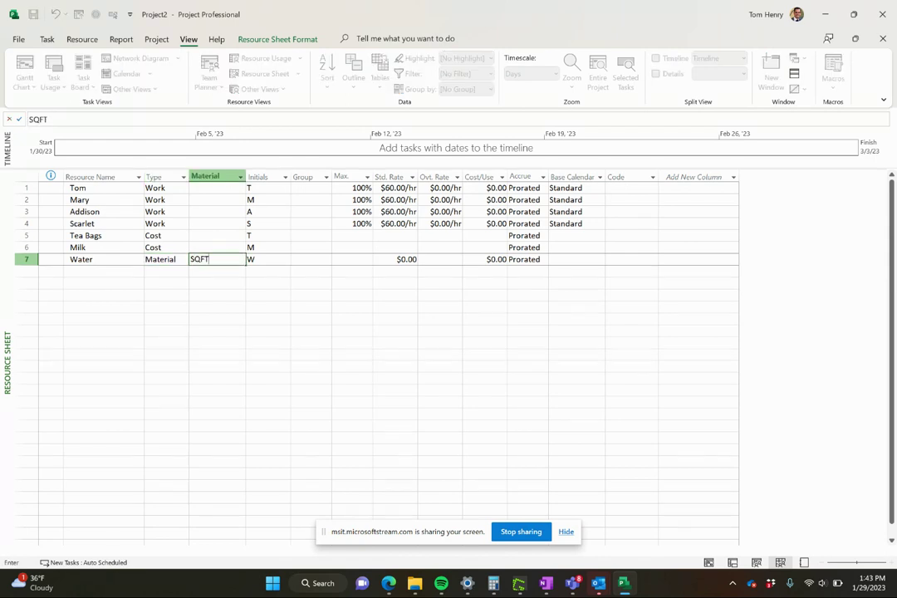
click(127, 270)
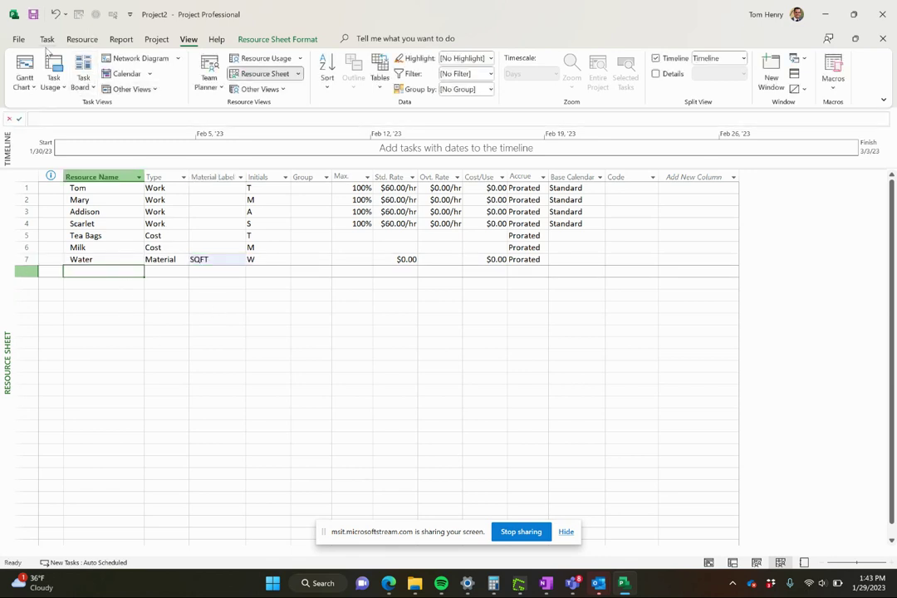
Step: Switch back to the Gantt Chart view and widen the task table towards the Resource Names column
click(25, 70)
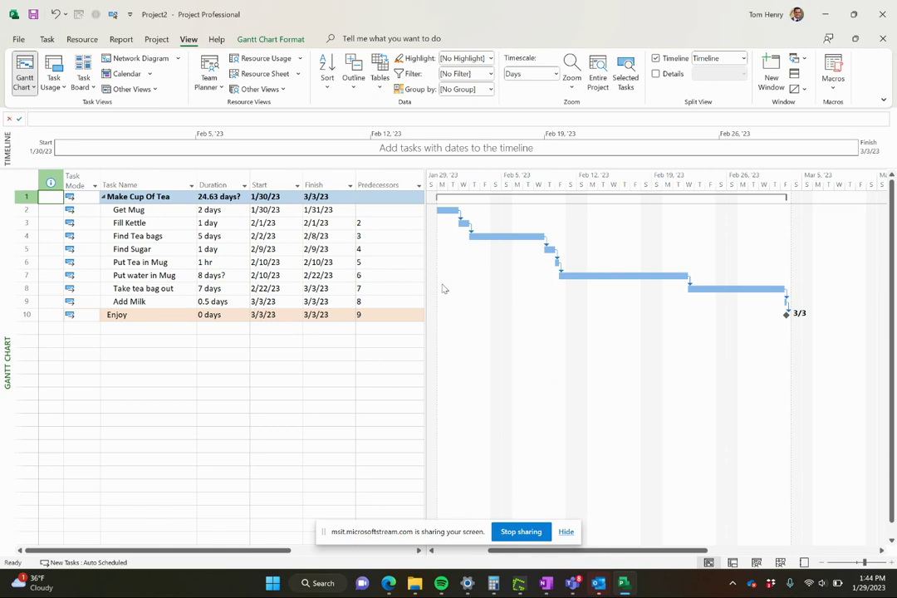
drag(472, 286, 474, 286)
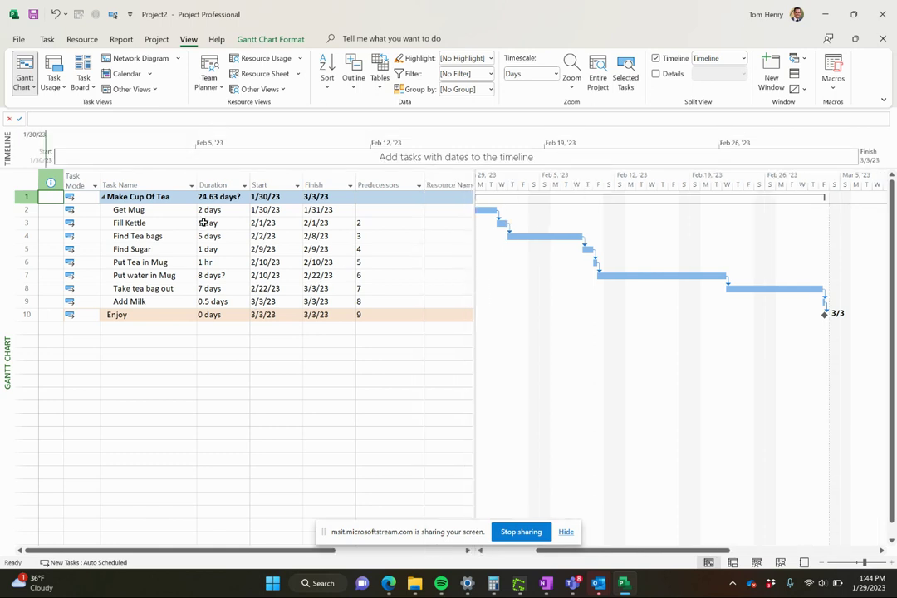
Step: Open Assign Resources for the Get Mug task and move the dialog closer to the task list
click(125, 209)
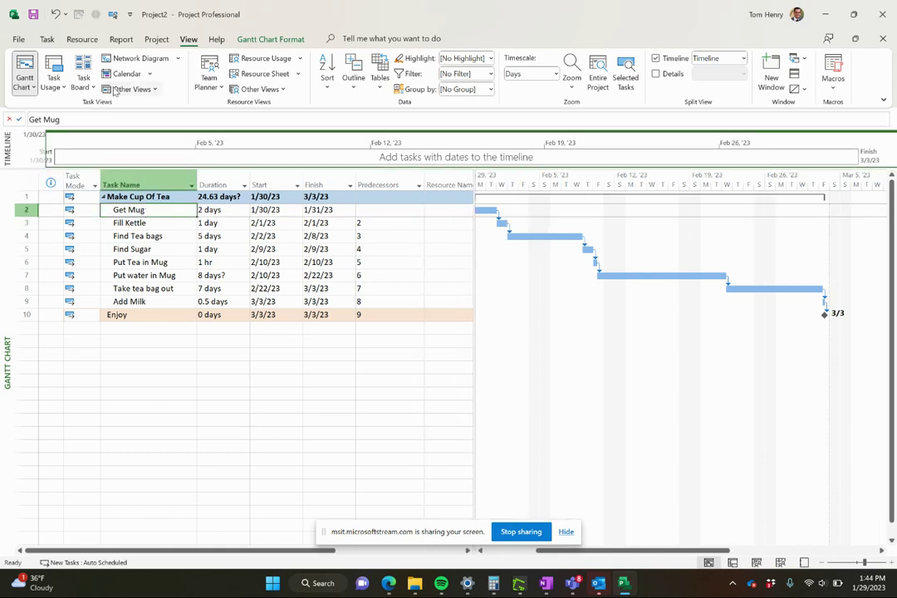
right_click(81, 40)
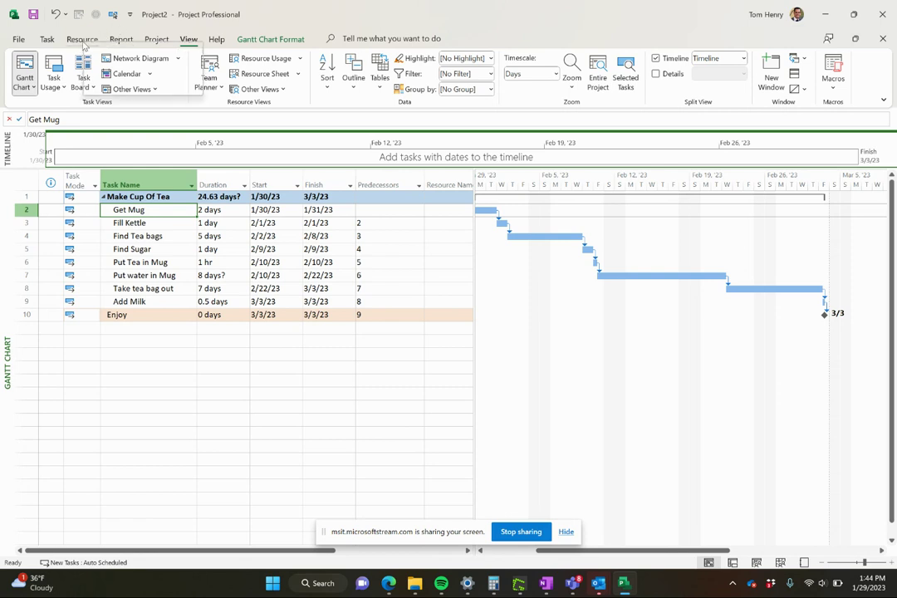
click(83, 41)
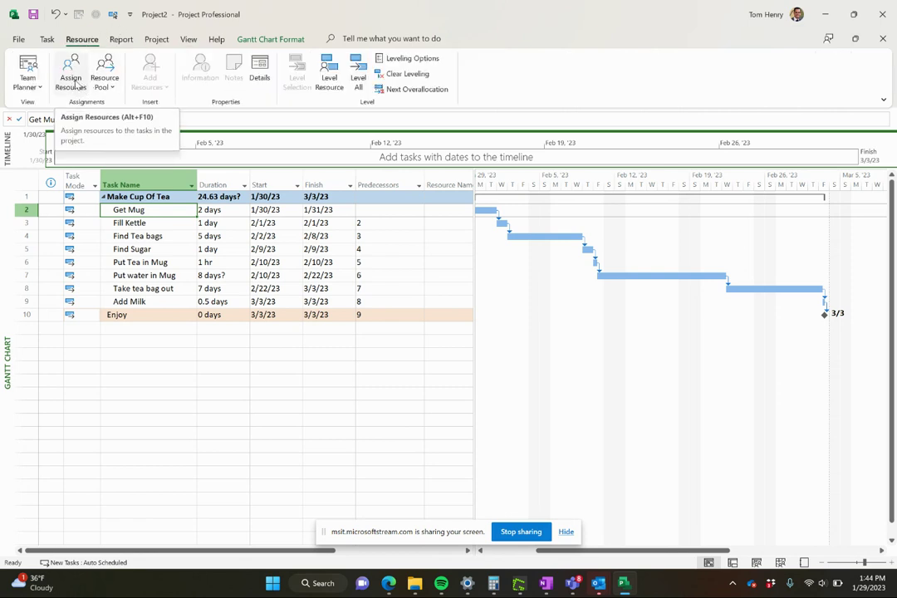
click(73, 81)
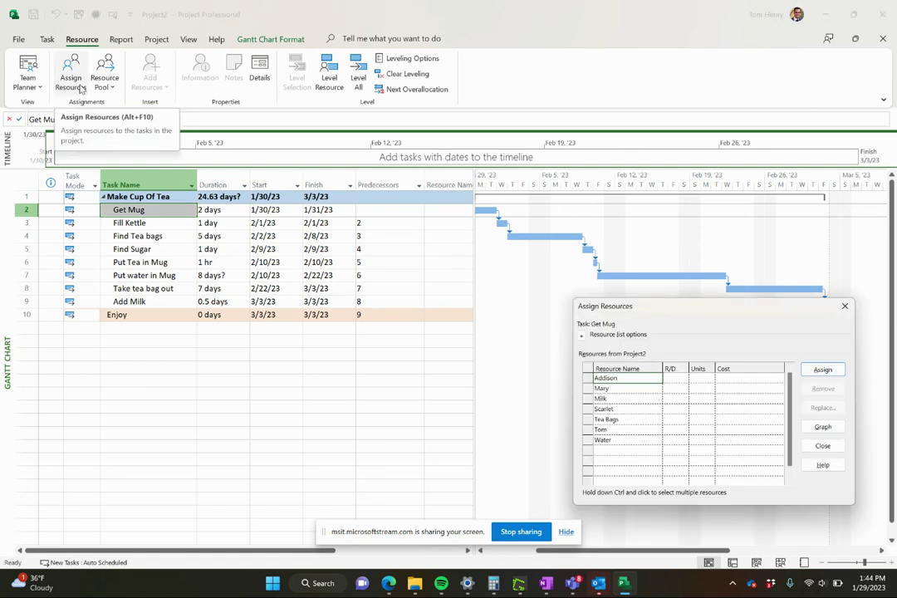
drag(666, 314, 418, 243)
Step: Assign the two people listed above Milk and the one between Tea Bags and Water to the tasks Get Mug through Put Tea in Mug
drag(125, 223, 128, 238)
click(137, 210)
click(124, 262)
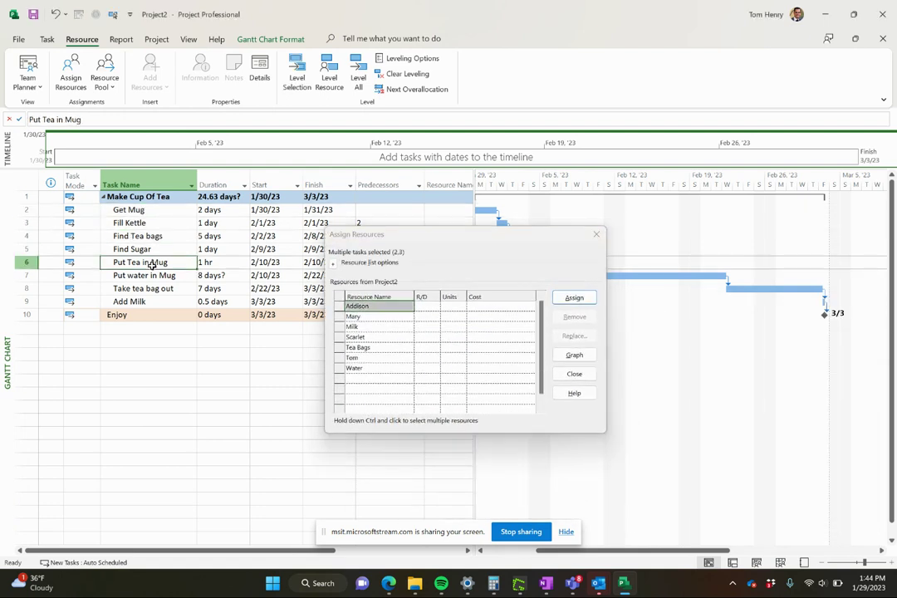
click(154, 211)
drag(154, 212, 156, 262)
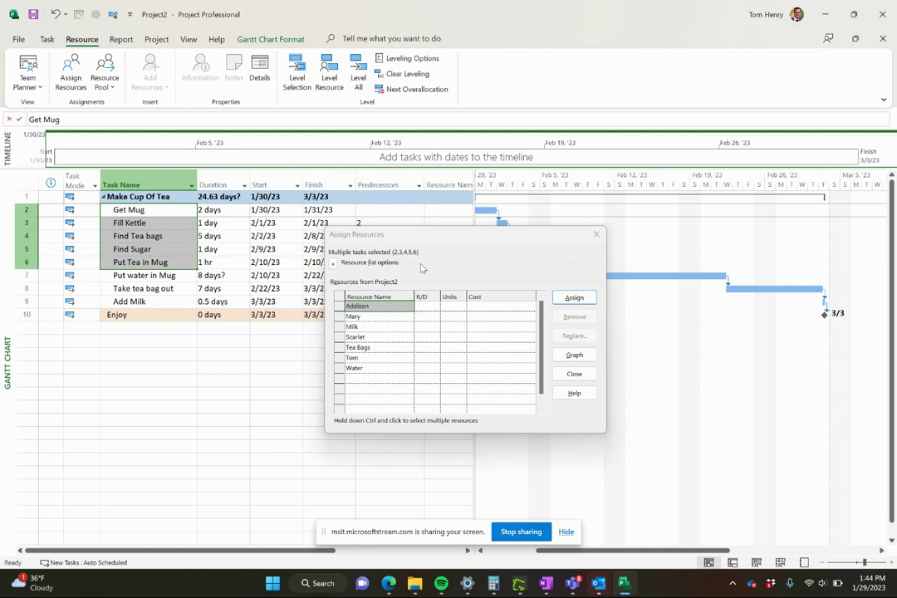
click(369, 317)
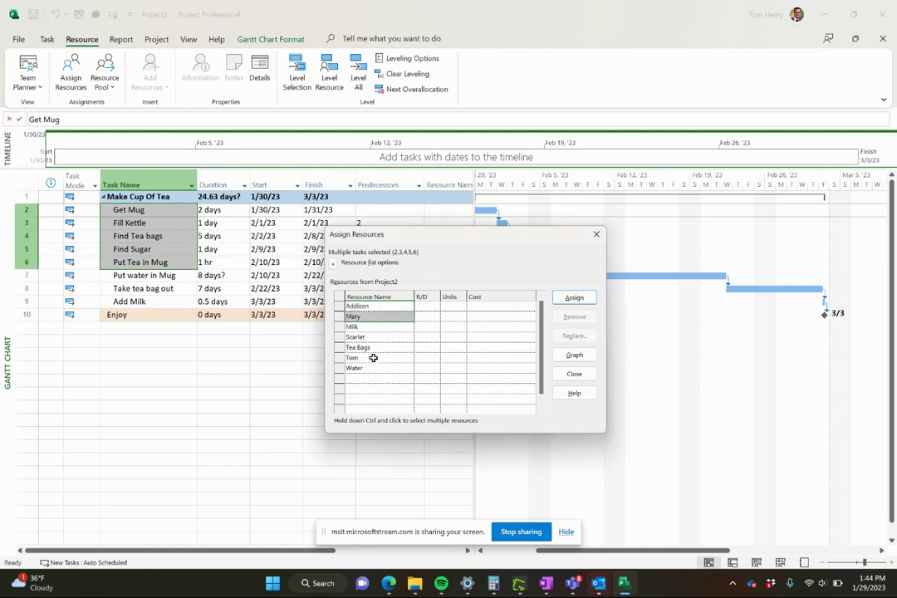
shift+click(373, 358)
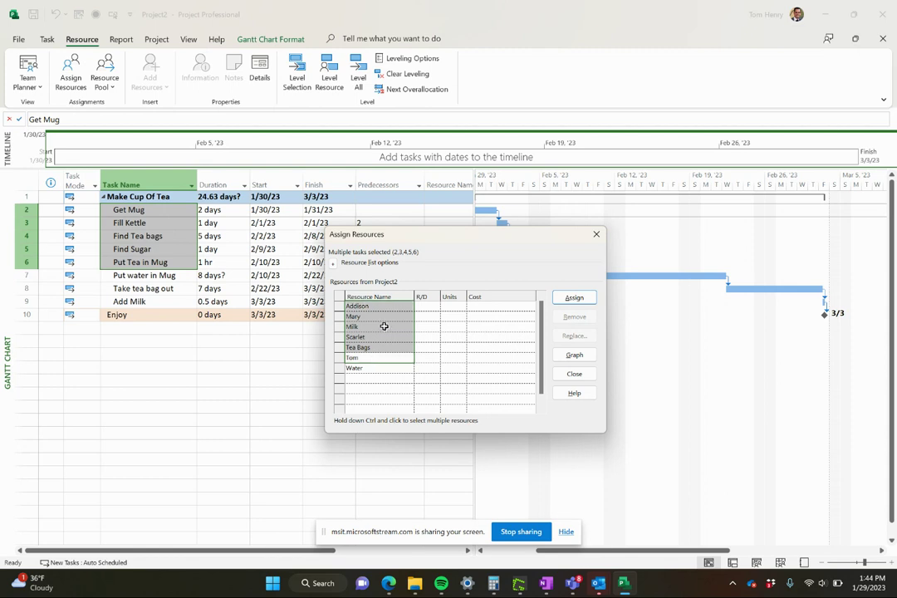
click(384, 326)
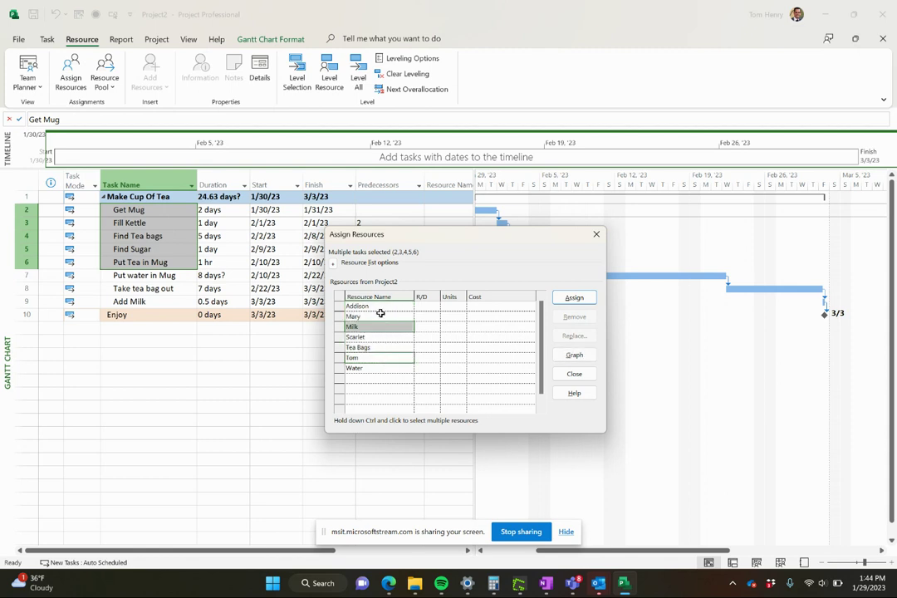
click(380, 307)
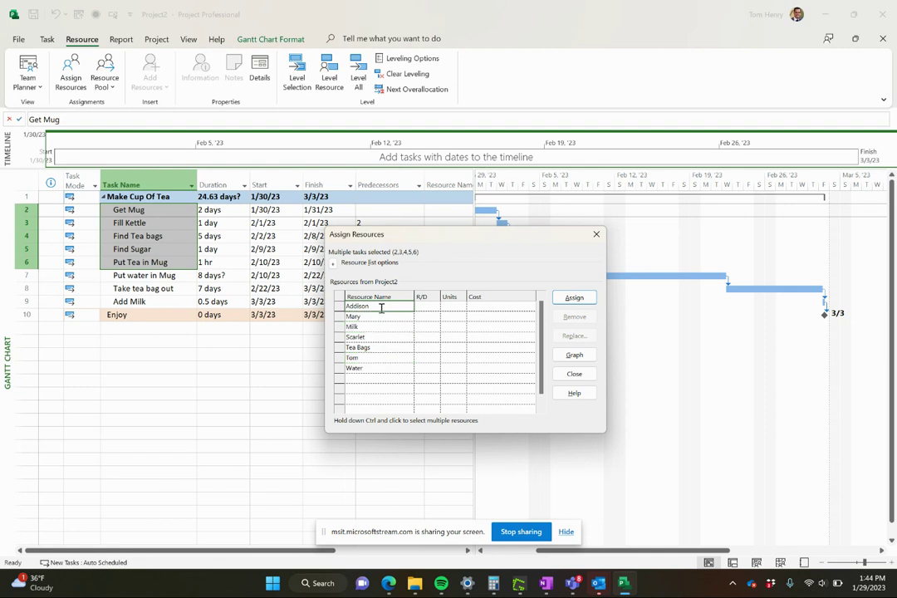
ctrl+click(376, 315)
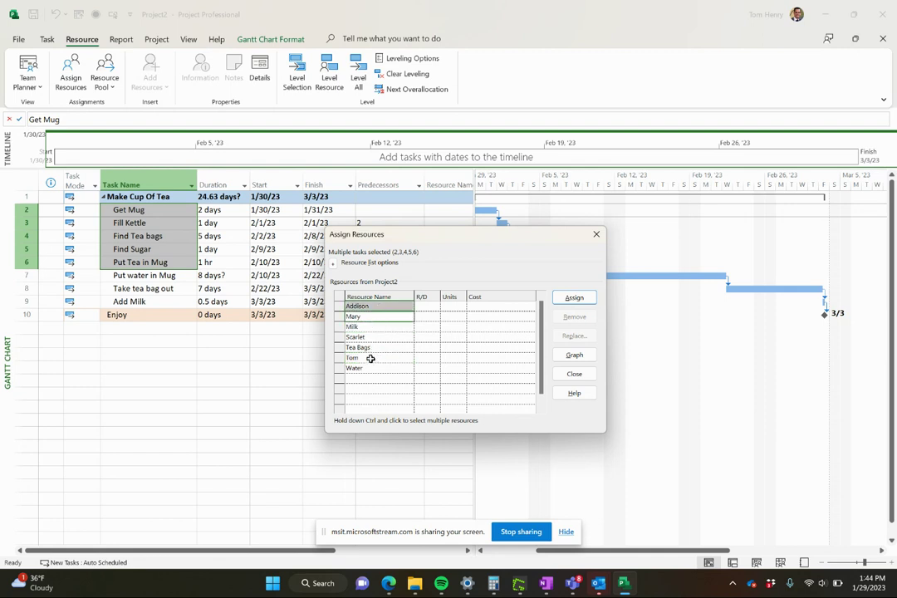
ctrl+click(371, 358)
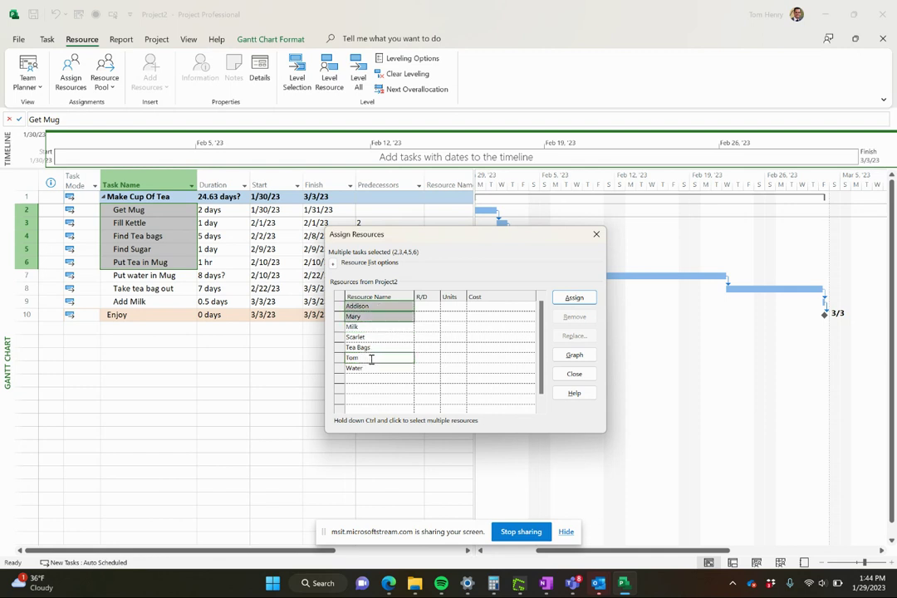
click(576, 299)
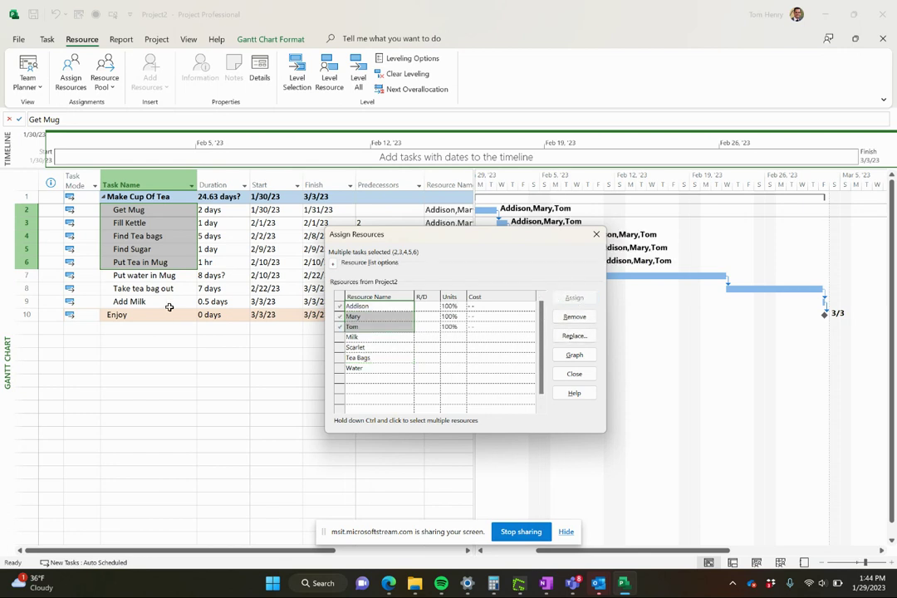
Step: Assign the person listed just above Tea Bags to Put water in Mug, and the person just below Tea Bags to Take tea bag out
click(162, 278)
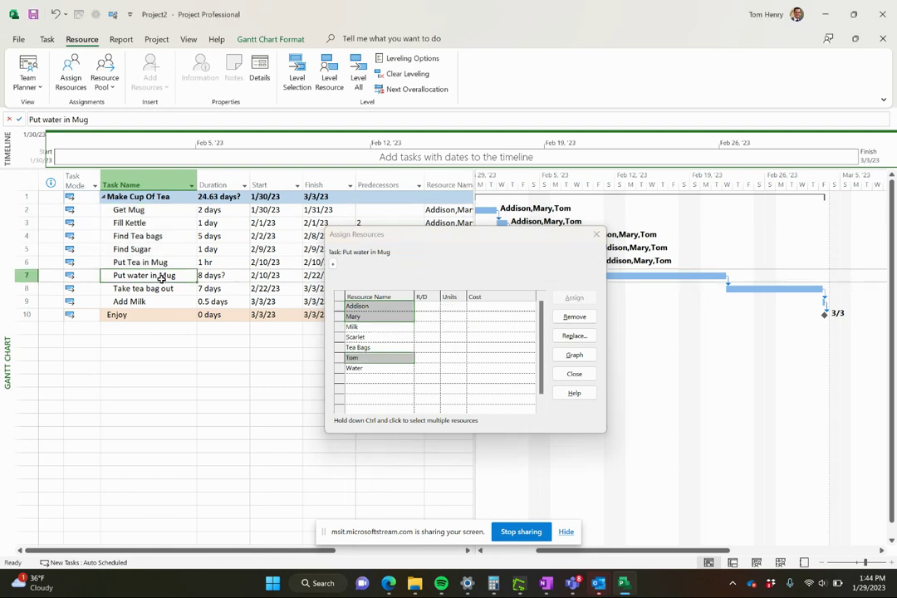
click(400, 337)
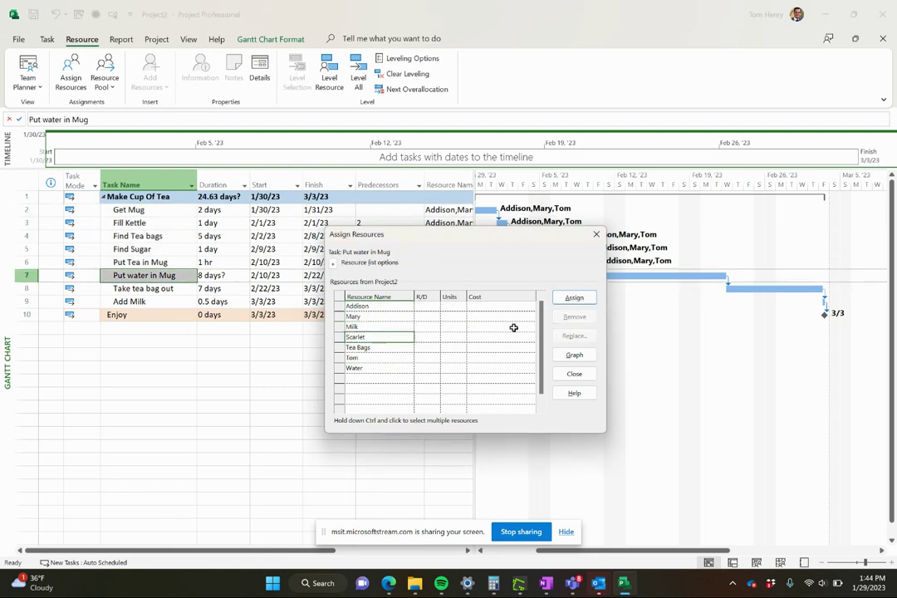
click(574, 297)
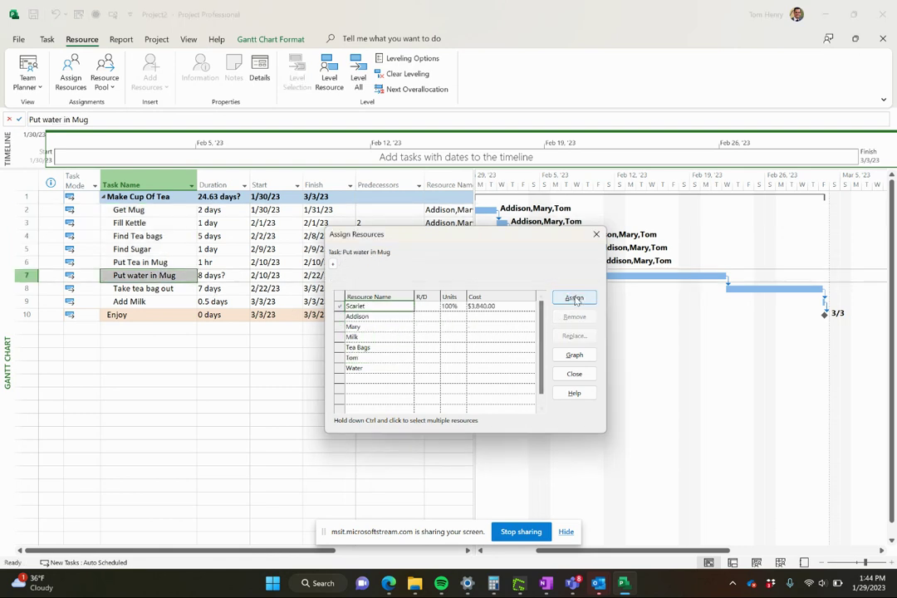
click(166, 288)
click(381, 357)
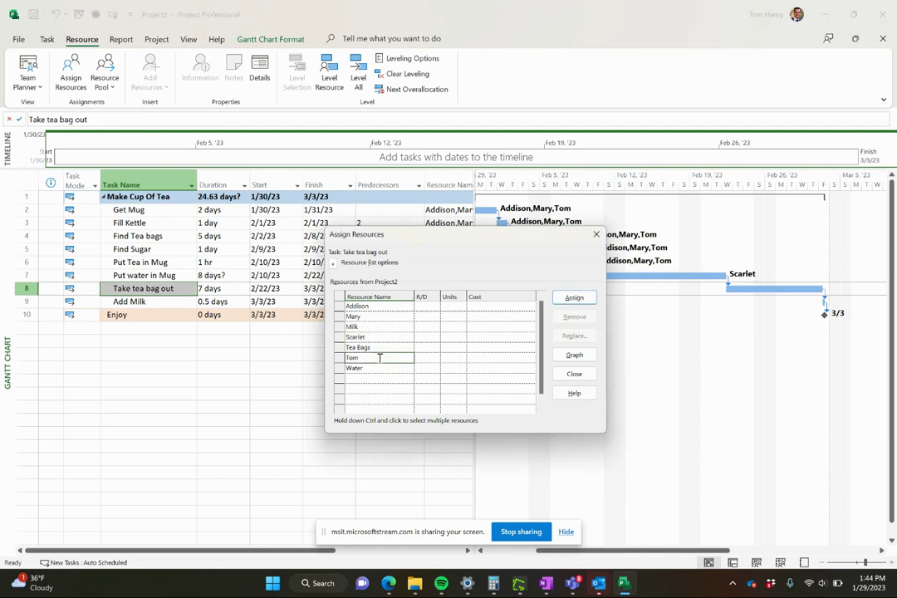
click(574, 298)
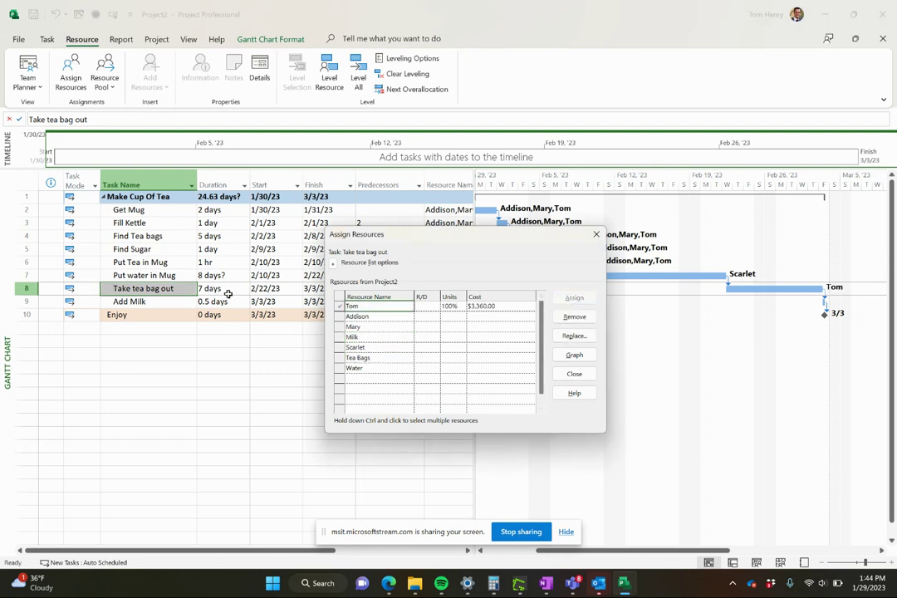
Step: Assign the first person in the resource list to the Add Milk task
click(129, 301)
click(385, 314)
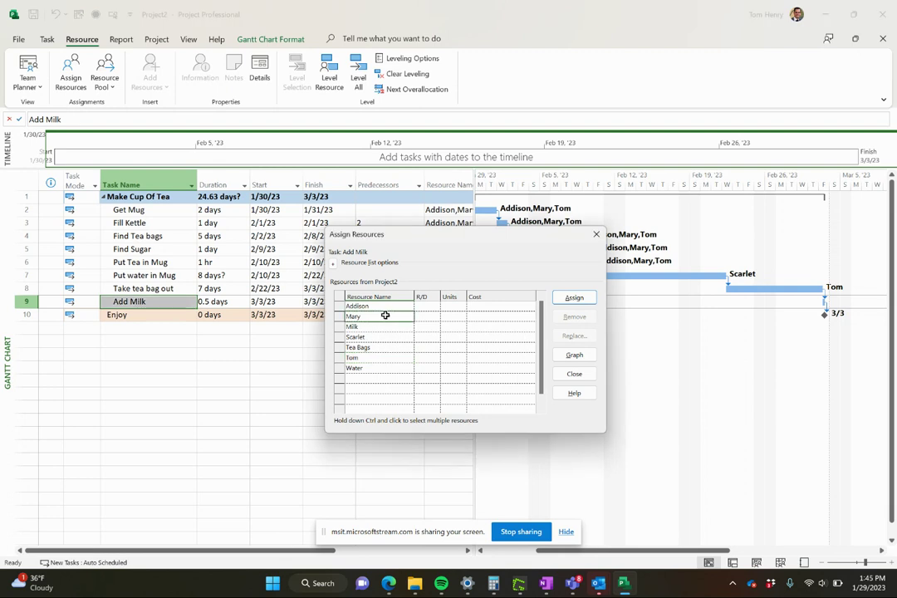
click(385, 306)
click(577, 297)
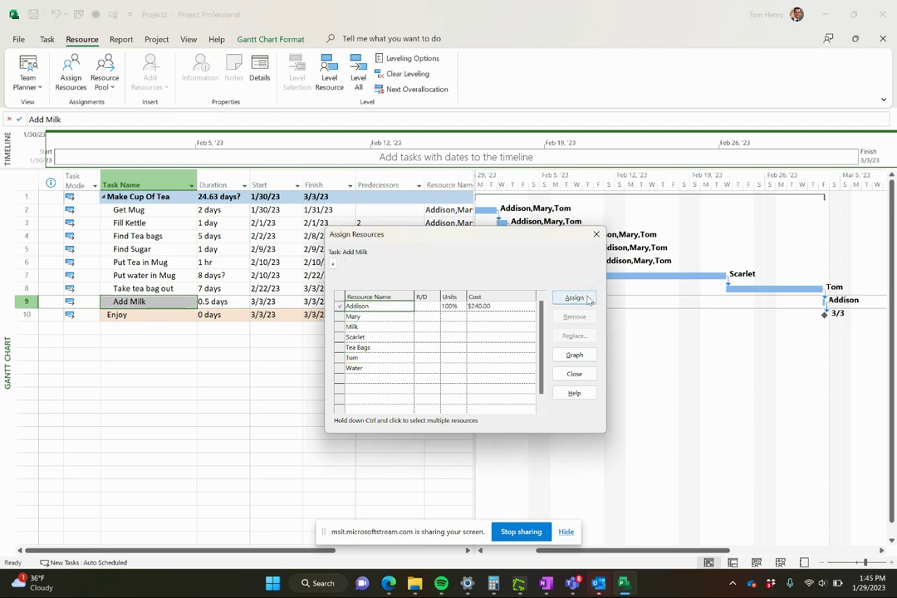
Step: Assign the first listed person to the Make Cup Of Tea summary task as well and close the Assign Resources dialog
click(150, 316)
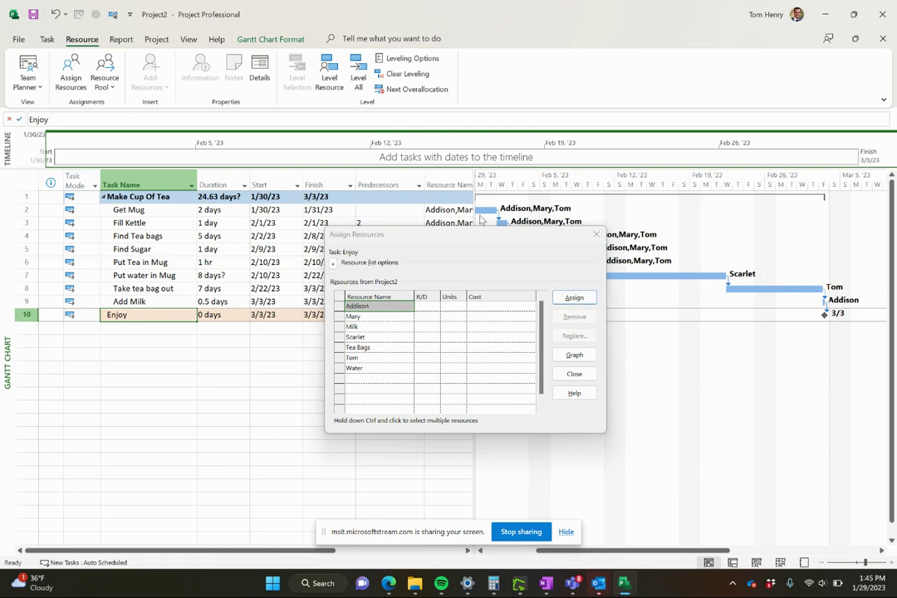
click(137, 196)
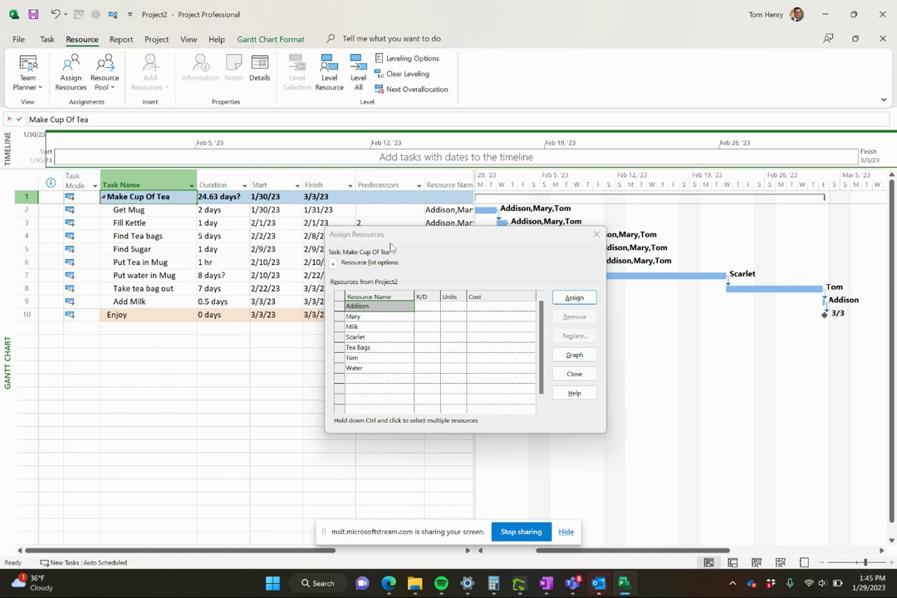
click(574, 297)
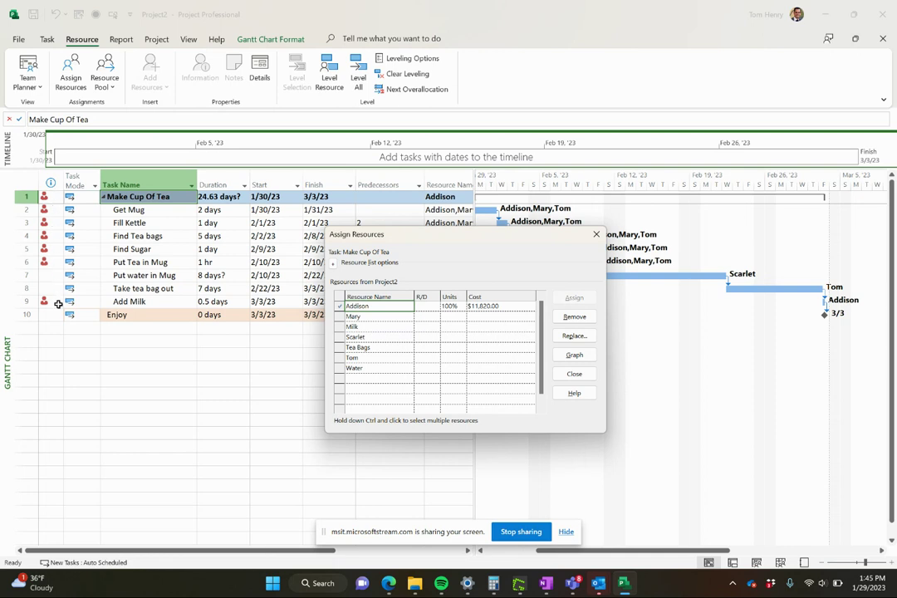
mouse_move(54, 298)
click(584, 378)
click(188, 349)
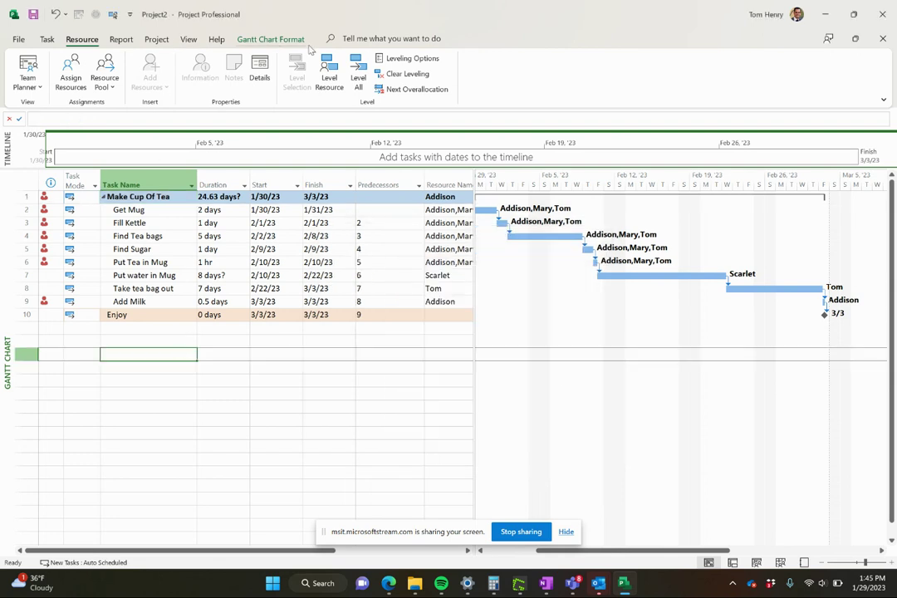